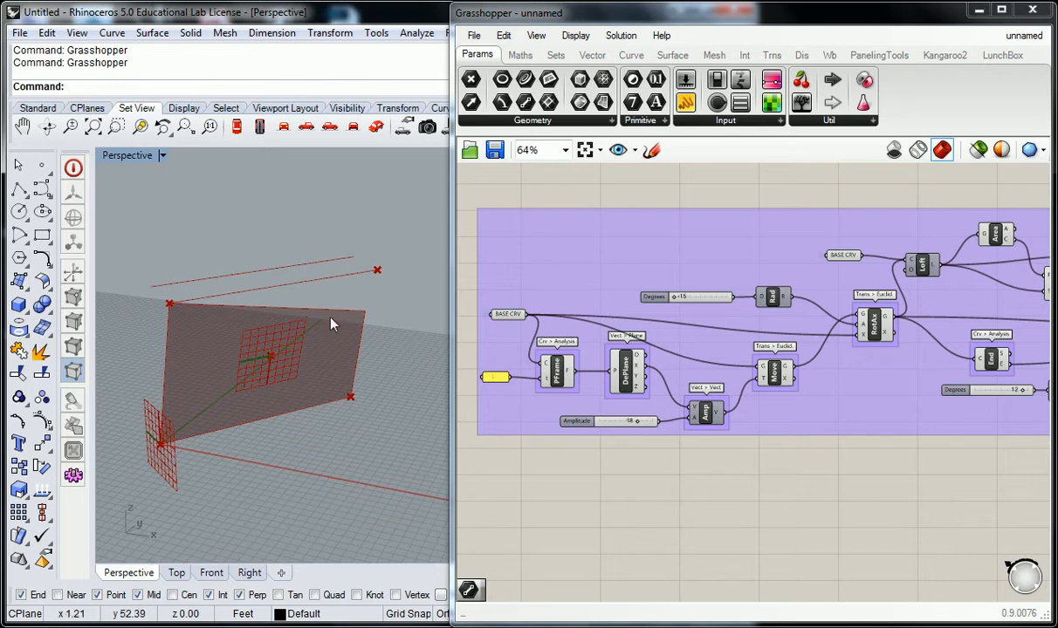
# Examine the grouped component chain from its BASE CRV input through to the final Loft.
pyautogui.scroll(-2, 916, 325)
pyautogui.moveTo(914, 325); pyautogui.dragTo(742, 310, button='right')
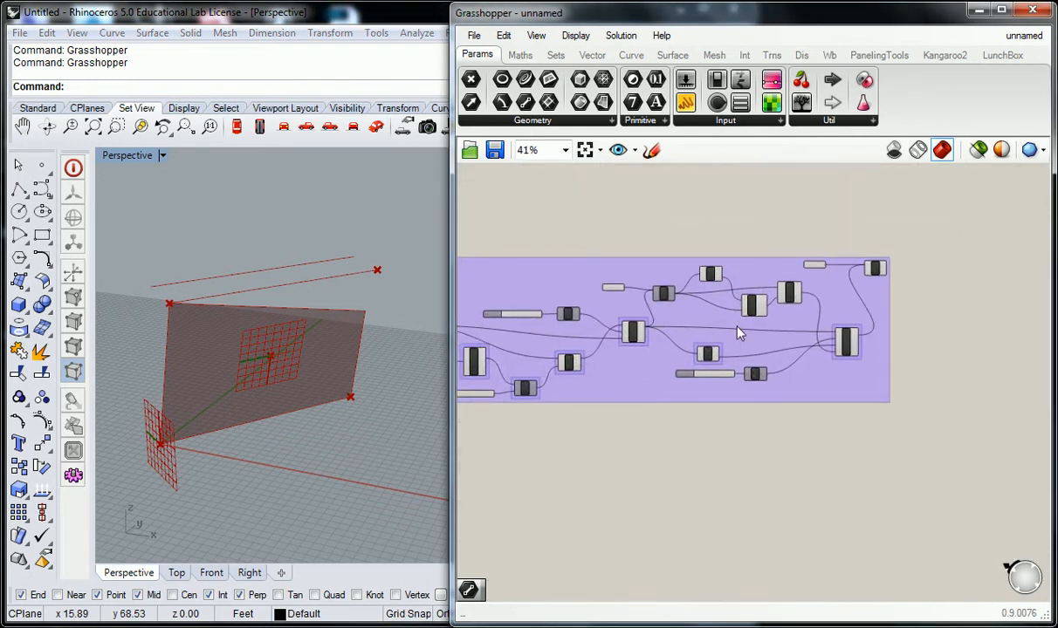
pyautogui.scroll(3, 790, 240)
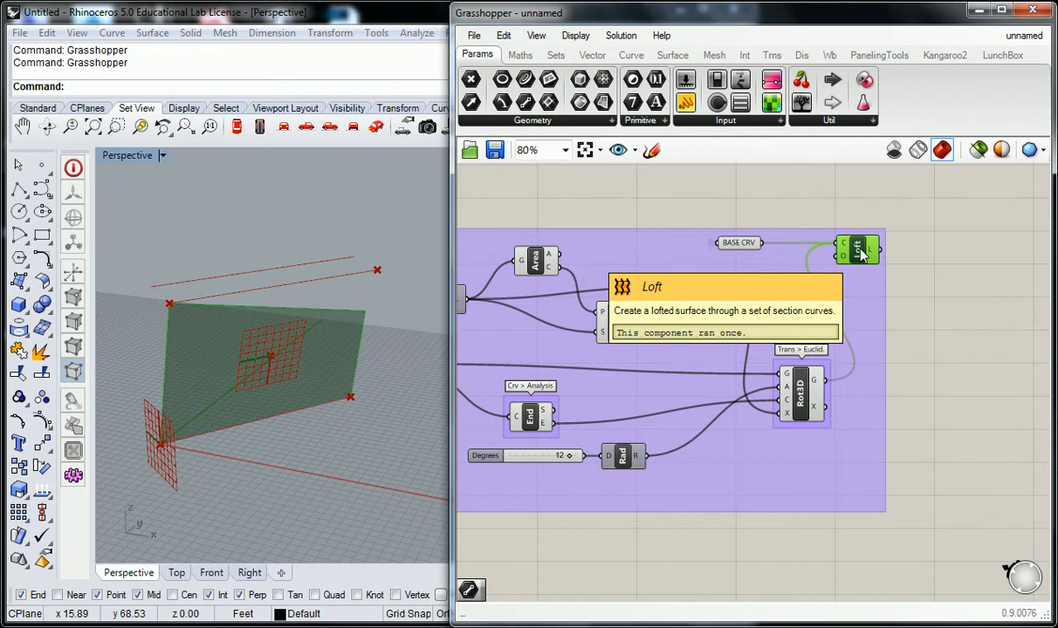
pyautogui.click(784, 194)
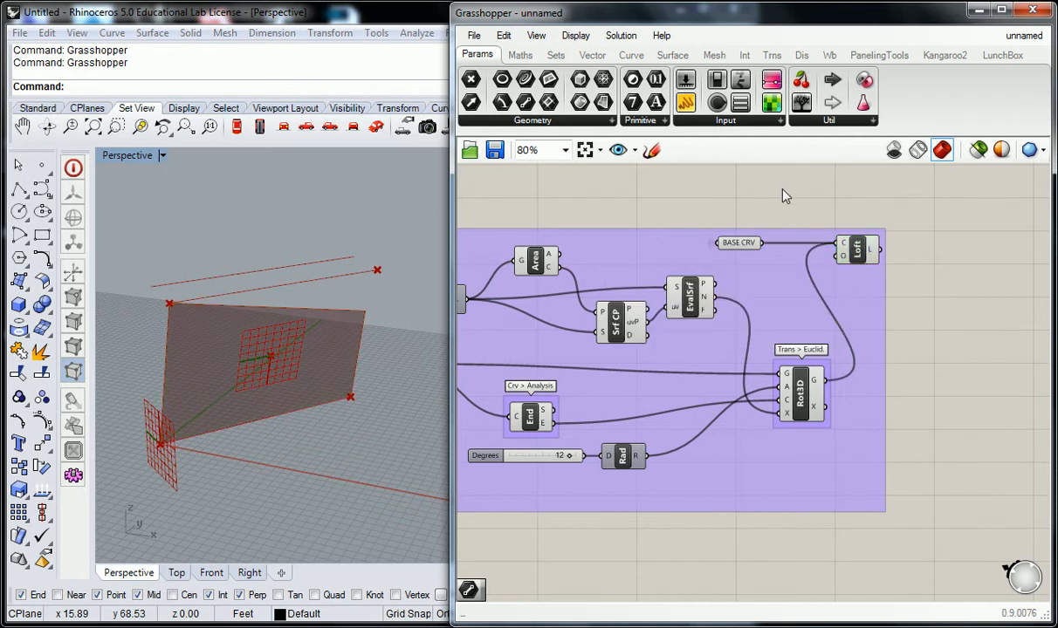
pyautogui.scroll(-2, 780, 198)
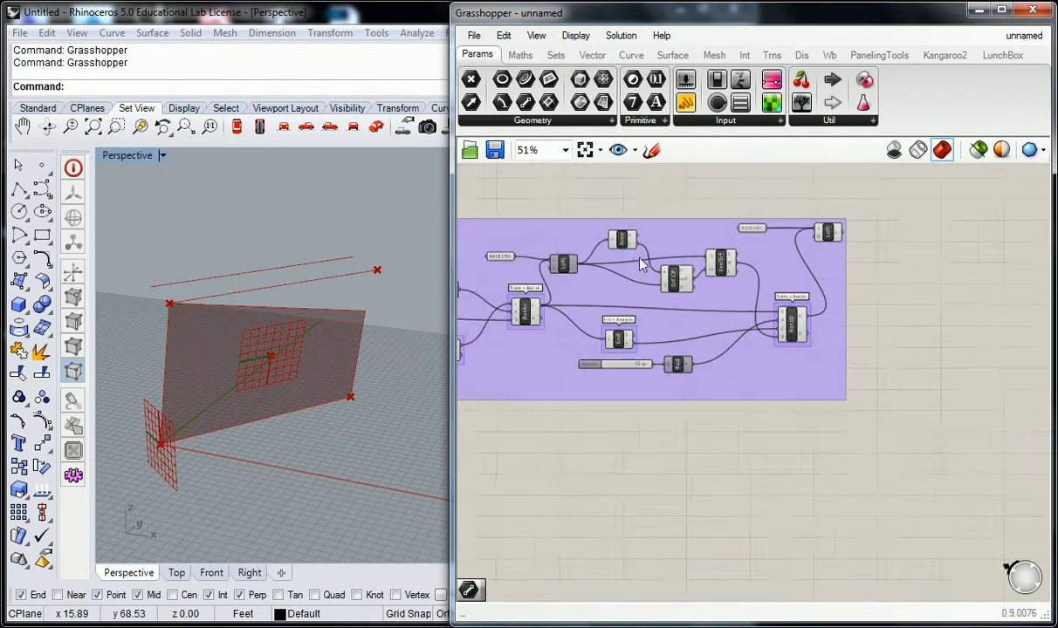
pyautogui.moveTo(576, 278); pyautogui.dragTo(906, 267, button='right')
pyautogui.moveTo(772, 288); pyautogui.dragTo(738, 324, button='right')
pyautogui.moveTo(643, 336); pyautogui.dragTo(576, 265)
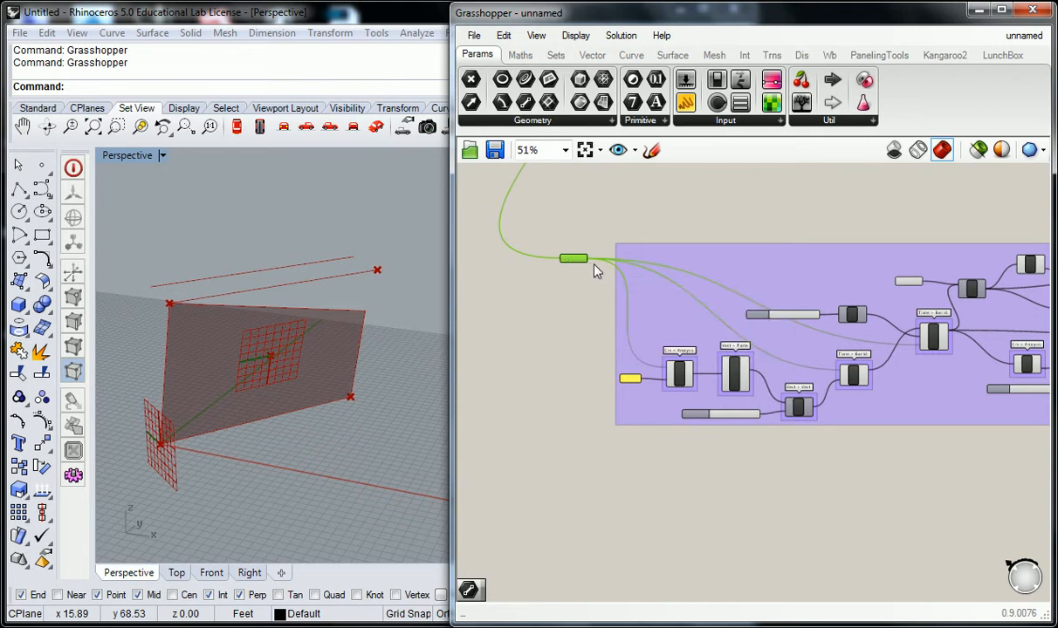
pyautogui.moveTo(578, 262); pyautogui.dragTo(639, 330)
pyautogui.click(662, 212)
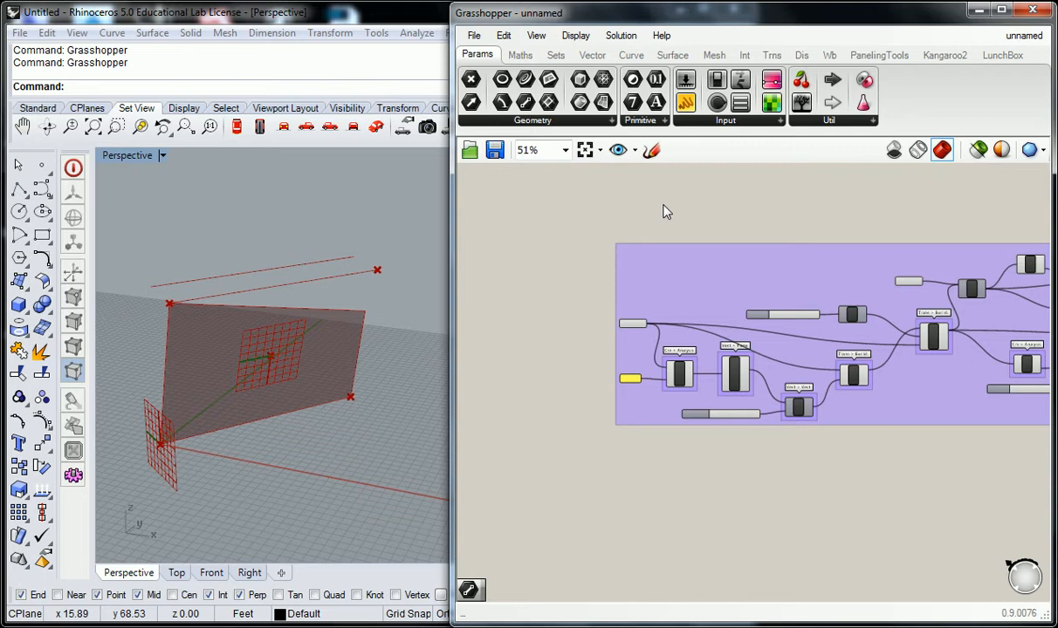
# Add a Line parameter outside the group and feed it from the Rot3D component's Geometry output.
pyautogui.scroll(-2, 862, 342)
pyautogui.moveTo(979, 329); pyautogui.dragTo(763, 322, button='right')
pyautogui.scroll(3, 1000, 242)
pyautogui.scroll(2, 819, 298)
pyautogui.moveTo(290, 301); pyautogui.dragTo(301, 306, button='right')
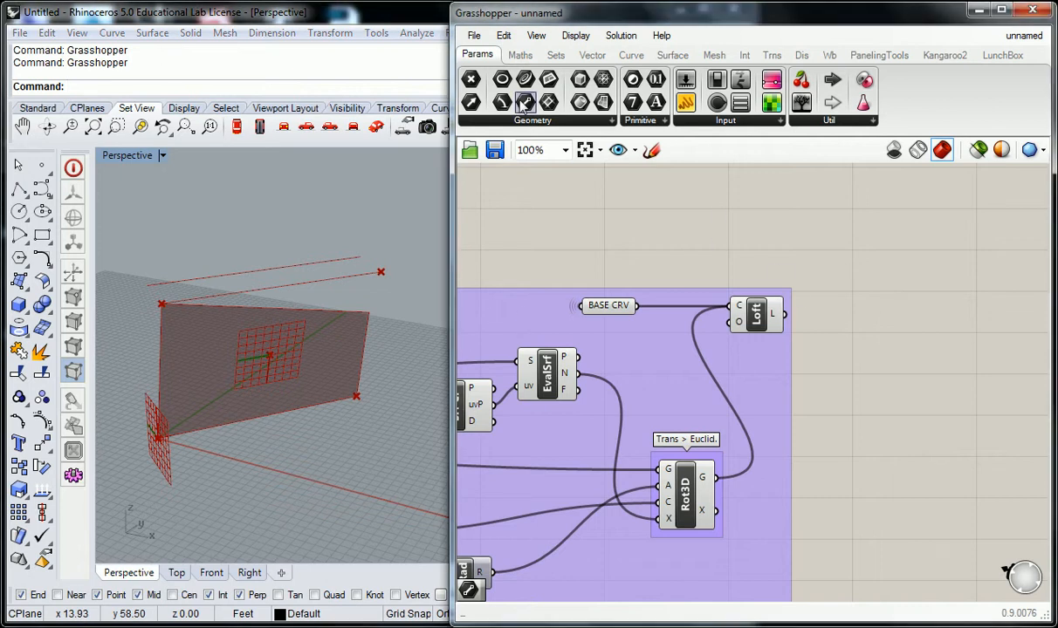
pyautogui.moveTo(525, 102); pyautogui.dragTo(848, 316)
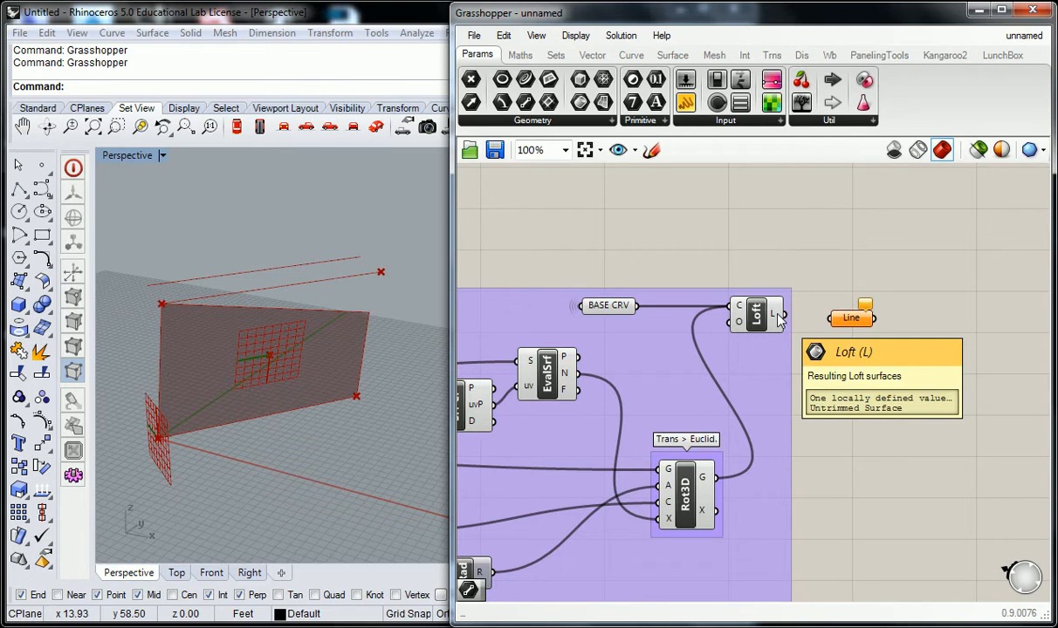
pyautogui.click(664, 491)
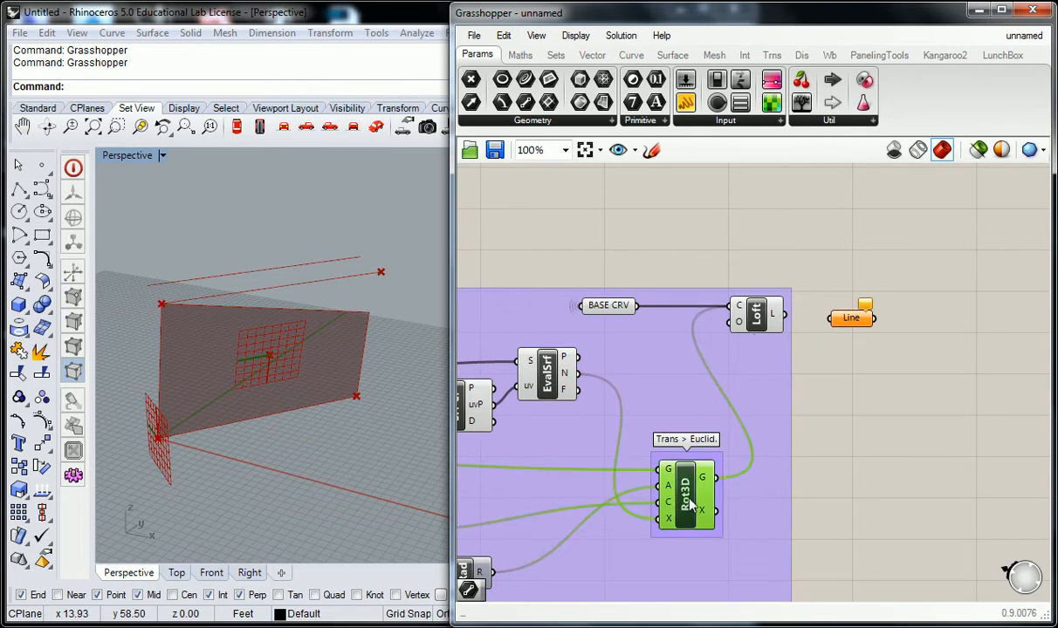
pyautogui.rightClick(851, 423)
pyautogui.click(855, 417)
pyautogui.moveTo(856, 319); pyautogui.dragTo(848, 480)
pyautogui.click(826, 439)
pyautogui.moveTo(826, 439); pyautogui.dragTo(826, 345, button='right')
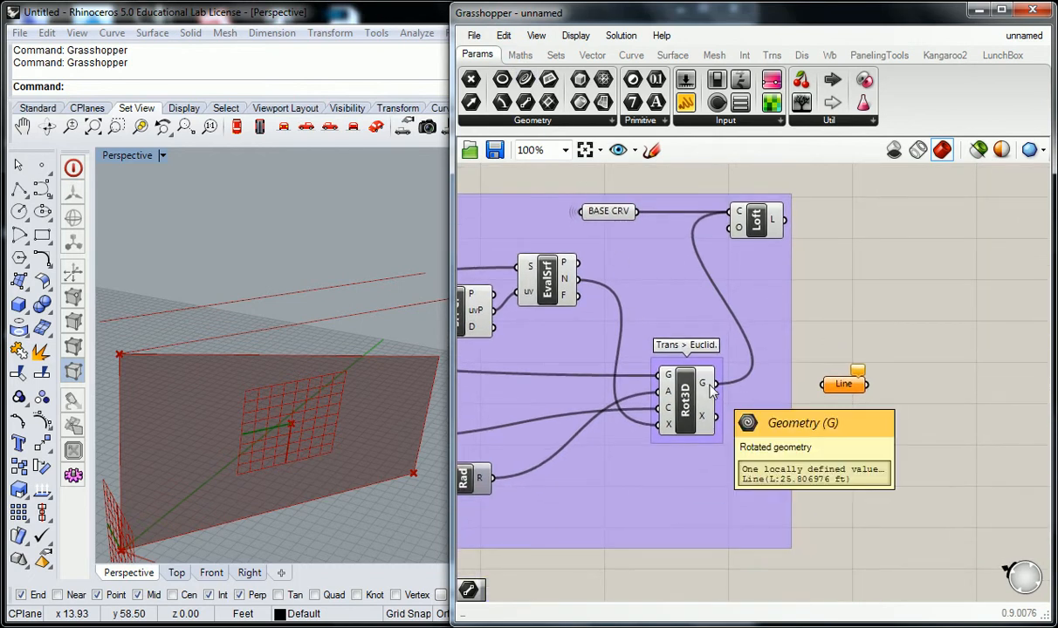
pyautogui.moveTo(713, 387); pyautogui.dragTo(822, 388)
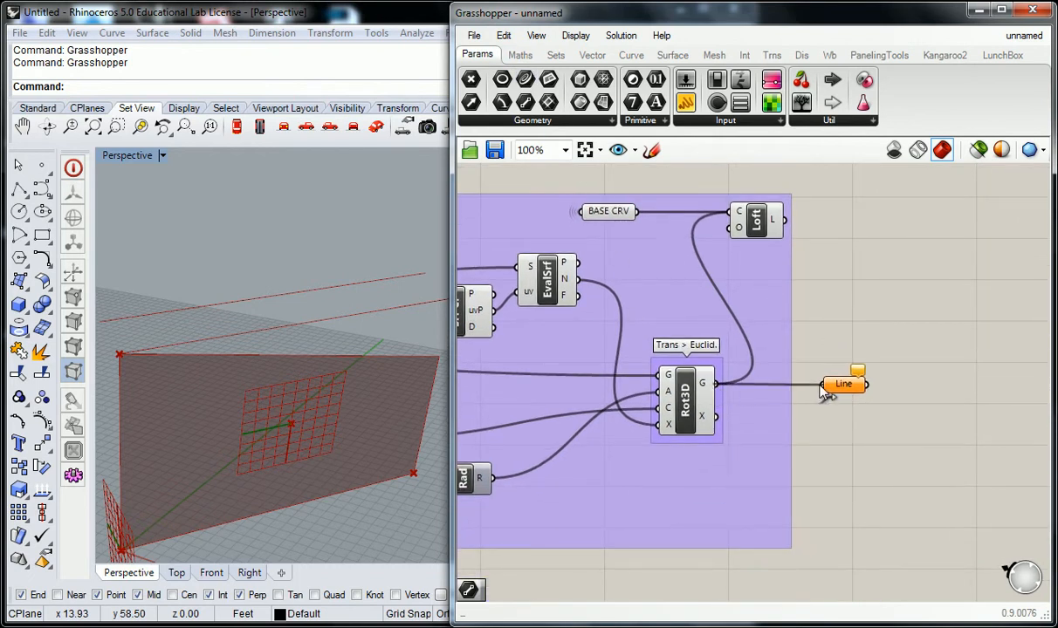
# Rename the new Line parameter to OBL CRV 1.
pyautogui.rightClick(834, 385)
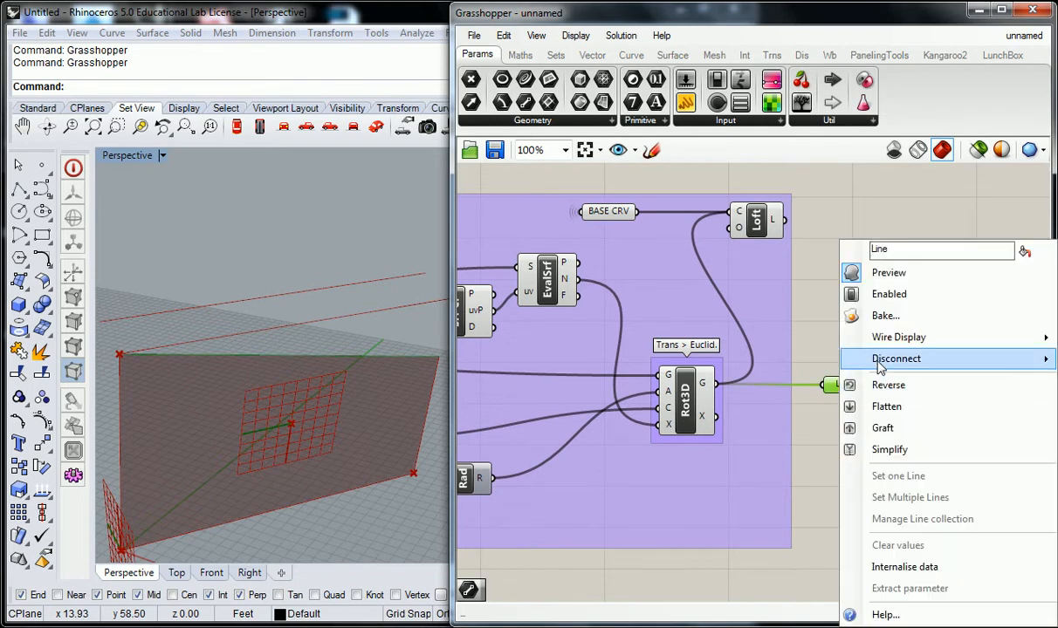
pyautogui.moveTo(909, 249); pyautogui.dragTo(864, 252)
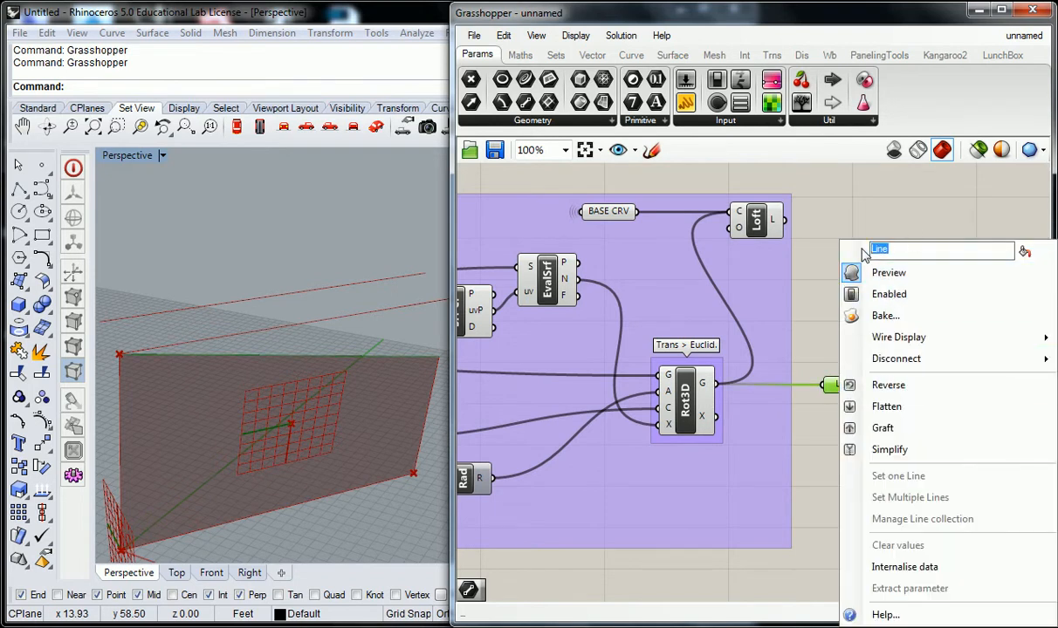
pyautogui.press('BackSpace')
pyautogui.write('OBL CRV')
pyautogui.press('Return')
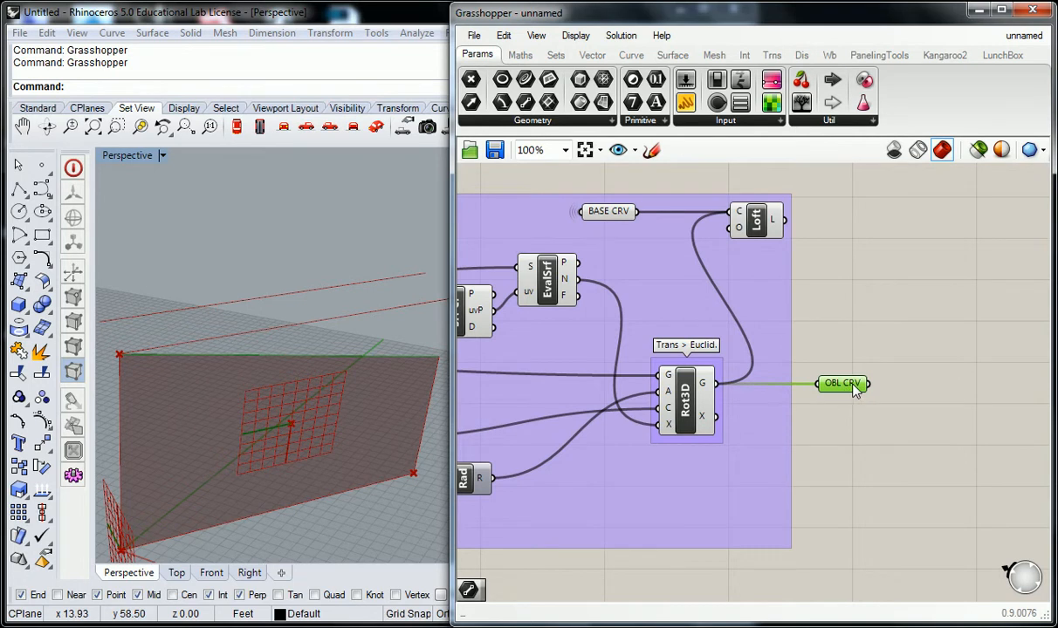
pyautogui.rightClick(843, 384)
pyautogui.write('1')
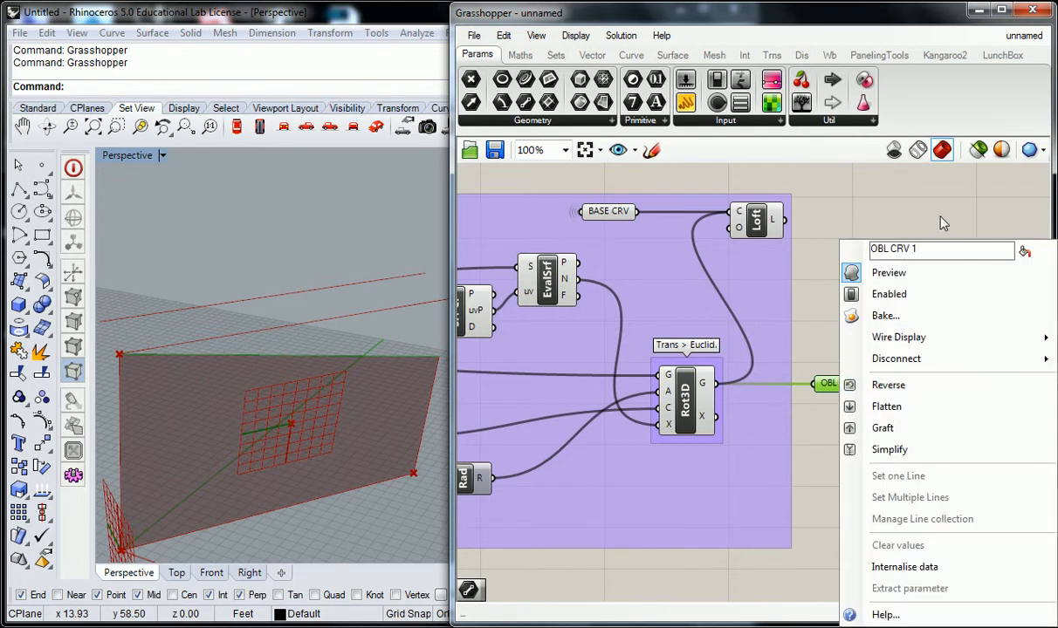
pyautogui.press('Return')
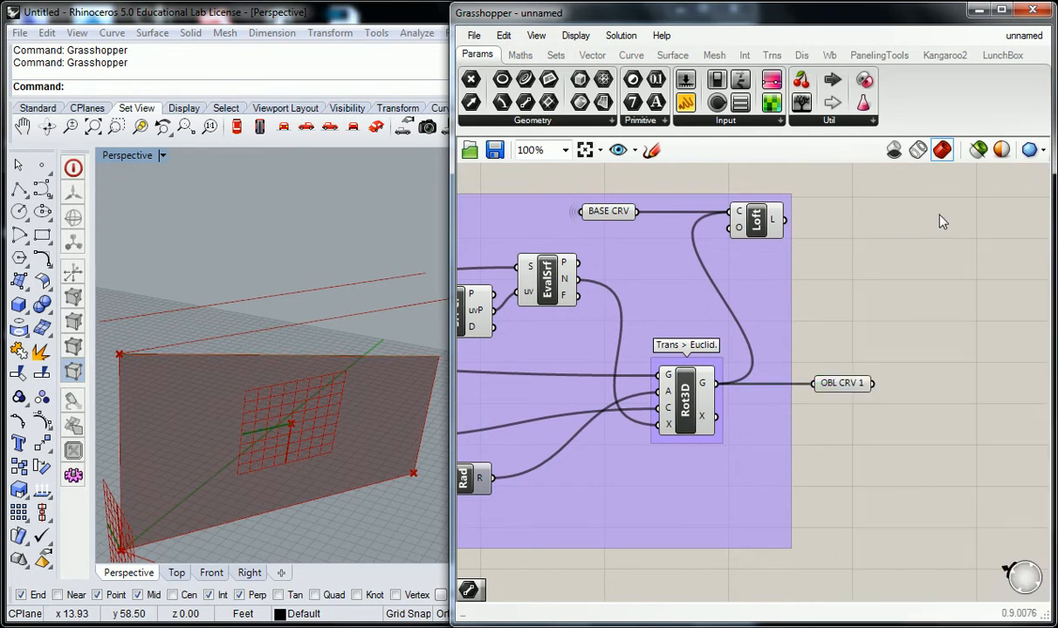
# Duplicate the OBL CRV 1 parameter, feed the copy from the original, and set its wire display to hidden.
pyautogui.click(847, 386)
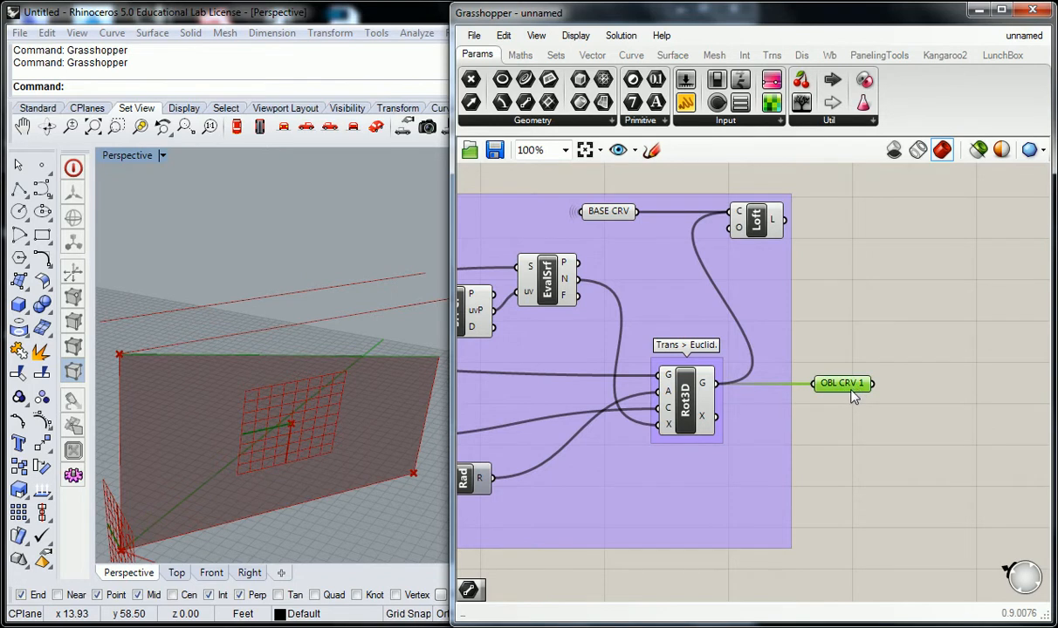
pyautogui.hotkey('ctrl', 'c')
pyautogui.hotkey('ctrl', 'v')
pyautogui.moveTo(853, 398); pyautogui.dragTo(953, 400)
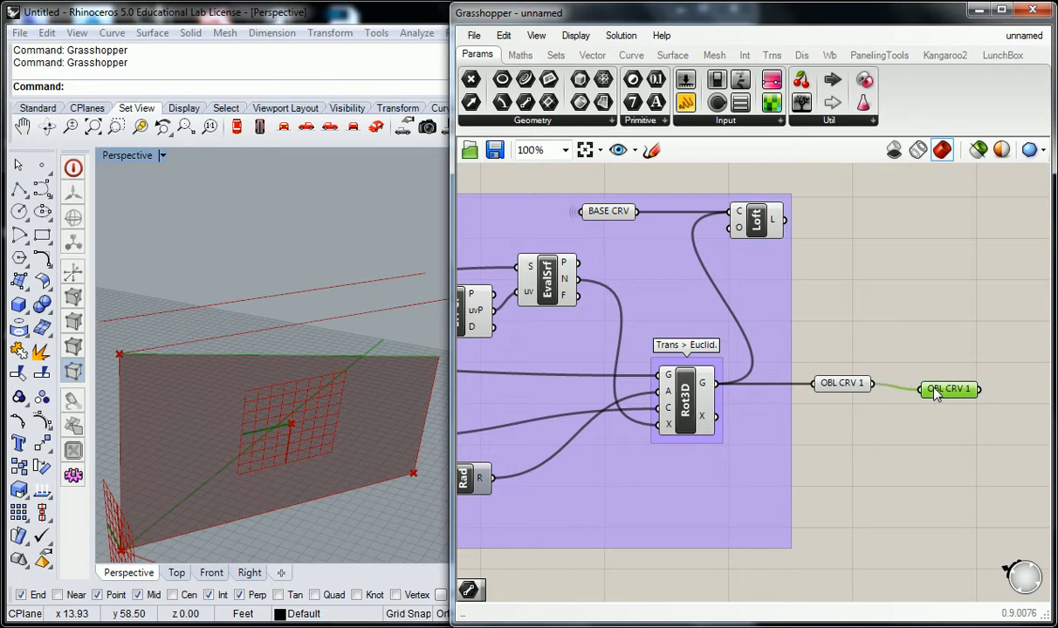
pyautogui.rightClick(941, 390)
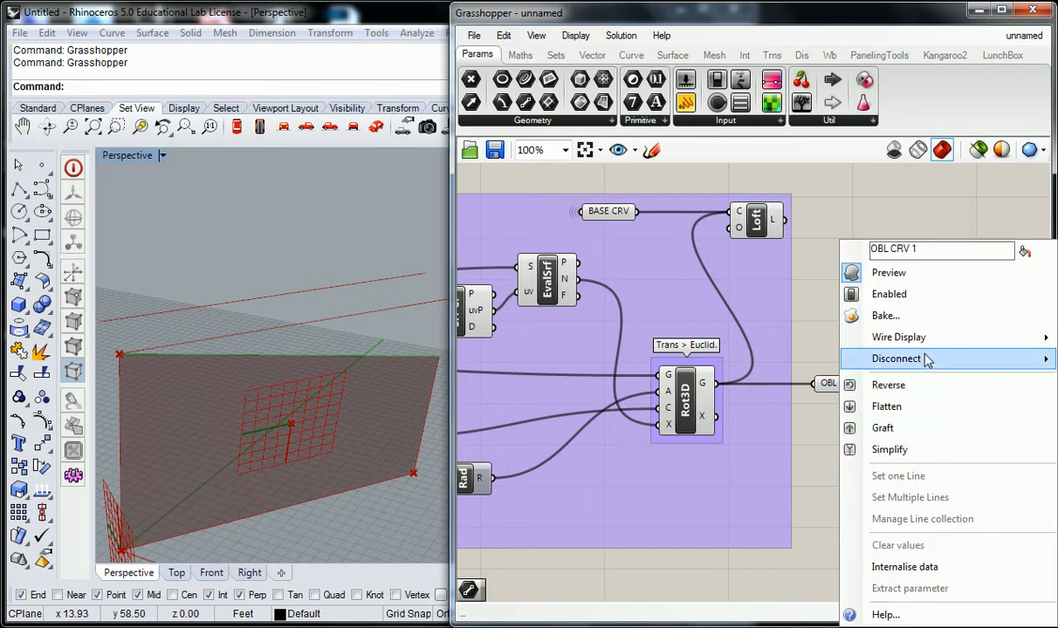
pyautogui.moveTo(924, 336)
pyautogui.click(813, 378)
pyautogui.click(856, 362)
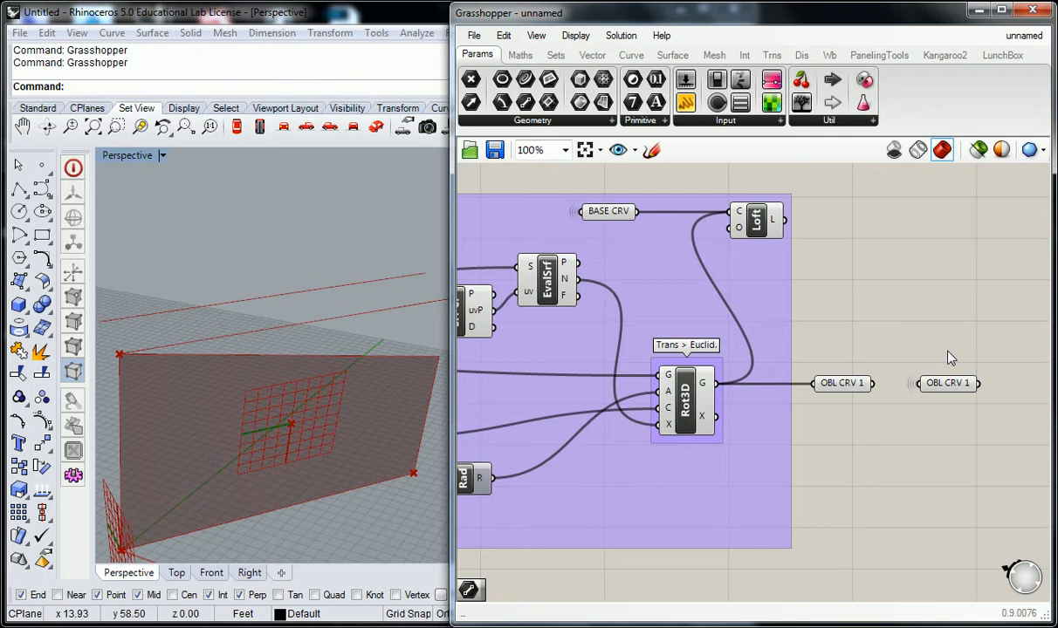
pyautogui.moveTo(871, 383); pyautogui.dragTo(921, 384)
# Move the copied OBL CRV 1 parameter to the empty canvas below the start of the group.
pyautogui.scroll(-3, 945, 367)
pyautogui.moveTo(946, 378); pyautogui.dragTo(951, 276, button='right')
pyautogui.scroll(-3, 949, 274)
pyautogui.moveTo(948, 272); pyautogui.dragTo(550, 394)
pyautogui.click(560, 295)
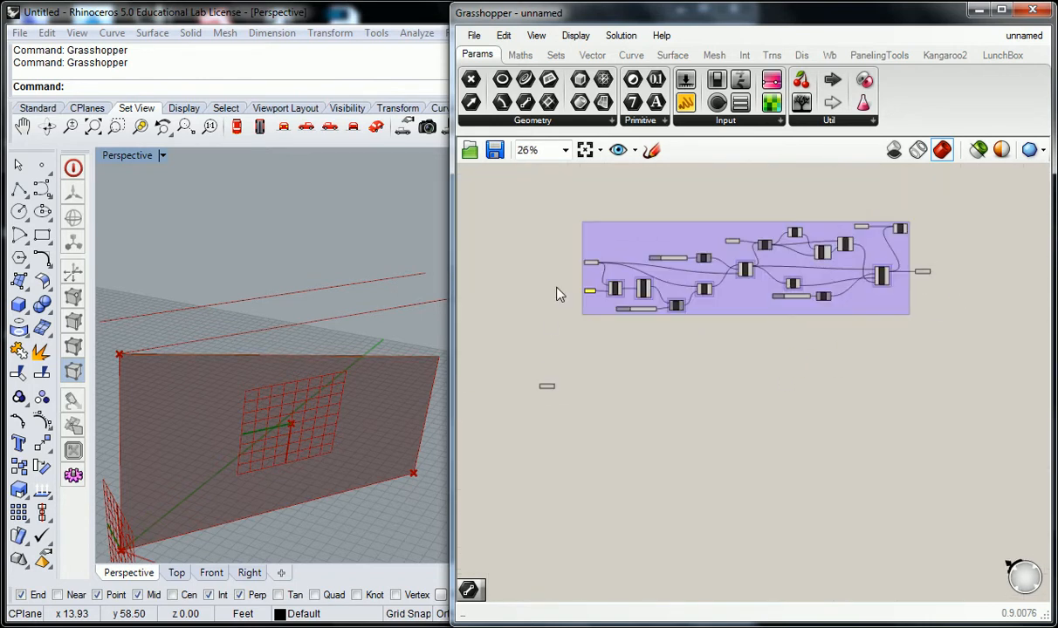
# Inspect the group's first half, from BASE CRV and the degree slider through the Move component.
pyautogui.scroll(2, 627, 372)
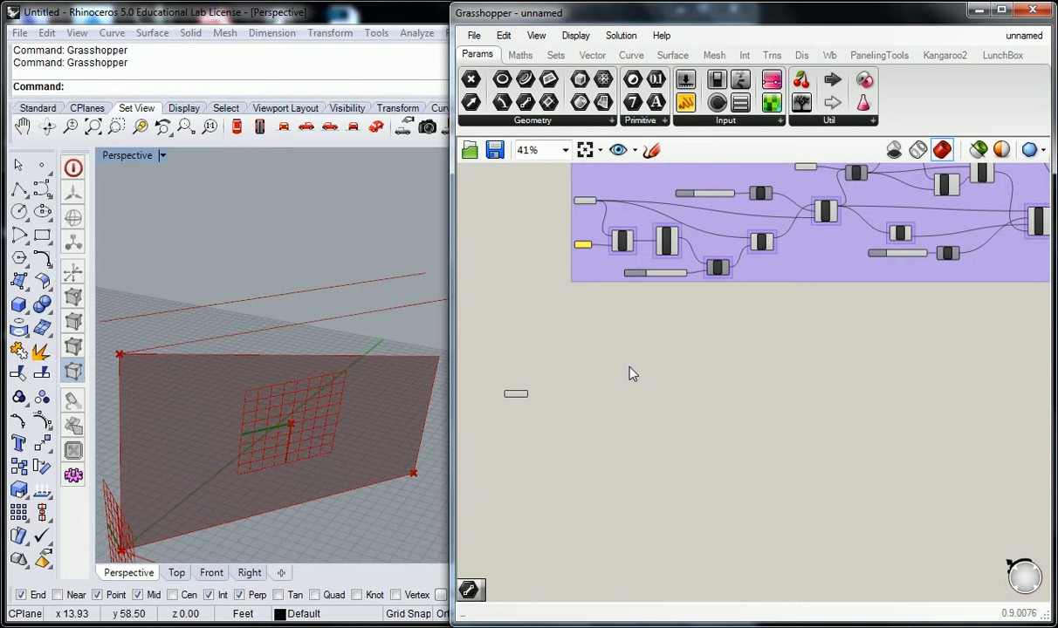
pyautogui.scroll(-3, 724, 346)
pyautogui.scroll(3, 725, 288)
pyautogui.moveTo(717, 280); pyautogui.dragTo(705, 314, button='right')
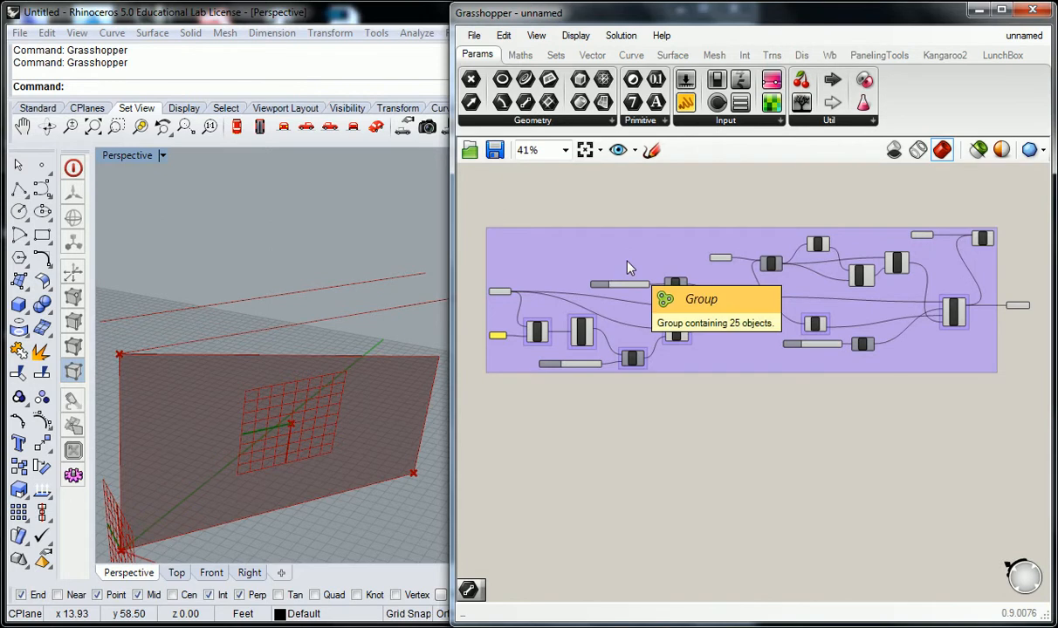
pyautogui.scroll(3, 535, 298)
pyautogui.scroll(-1, 548, 279)
pyautogui.moveTo(516, 225); pyautogui.dragTo(881, 492)
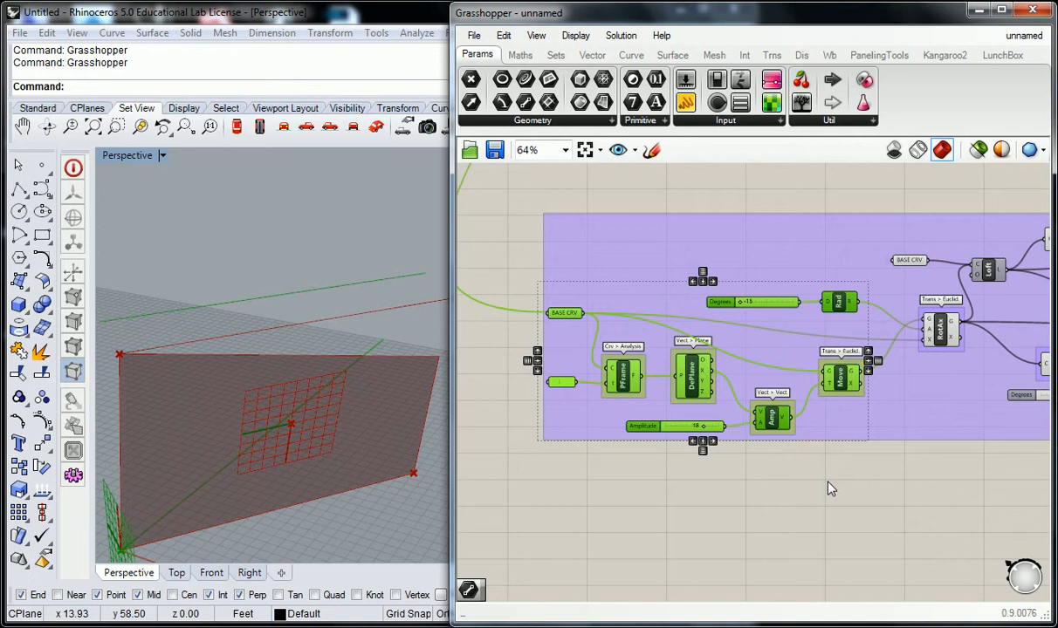
pyautogui.scroll(-2, 775, 327)
pyautogui.click(789, 227)
# Duplicate the whole group together with its OBL CRV 1 output and place the copy directly below the original.
pyautogui.scroll(-2, 791, 226)
pyautogui.moveTo(796, 223); pyautogui.dragTo(662, 256, button='right')
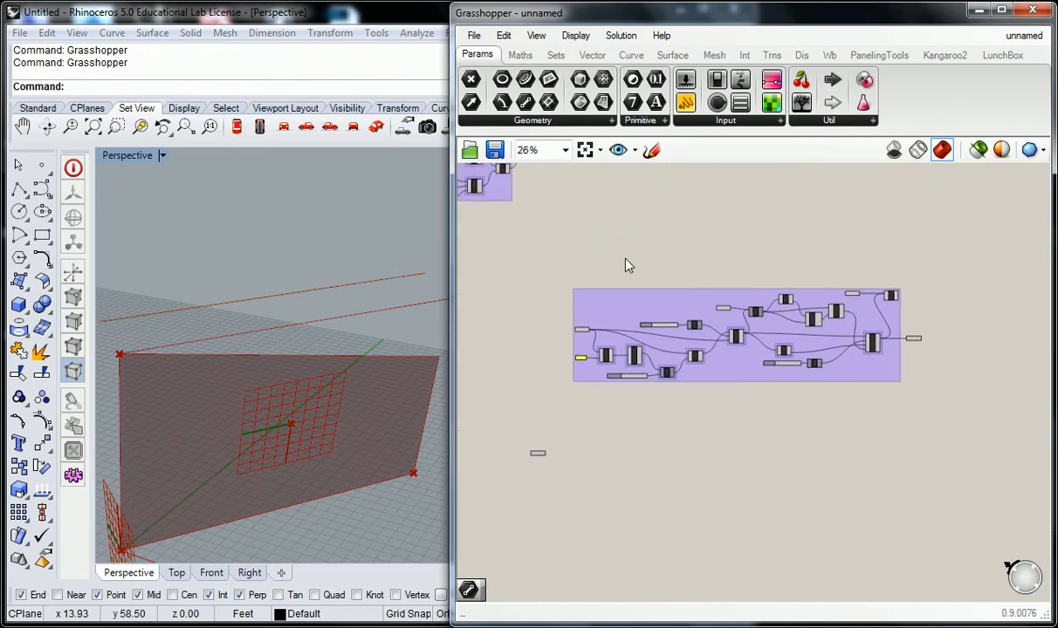
pyautogui.moveTo(566, 260); pyautogui.dragTo(998, 419)
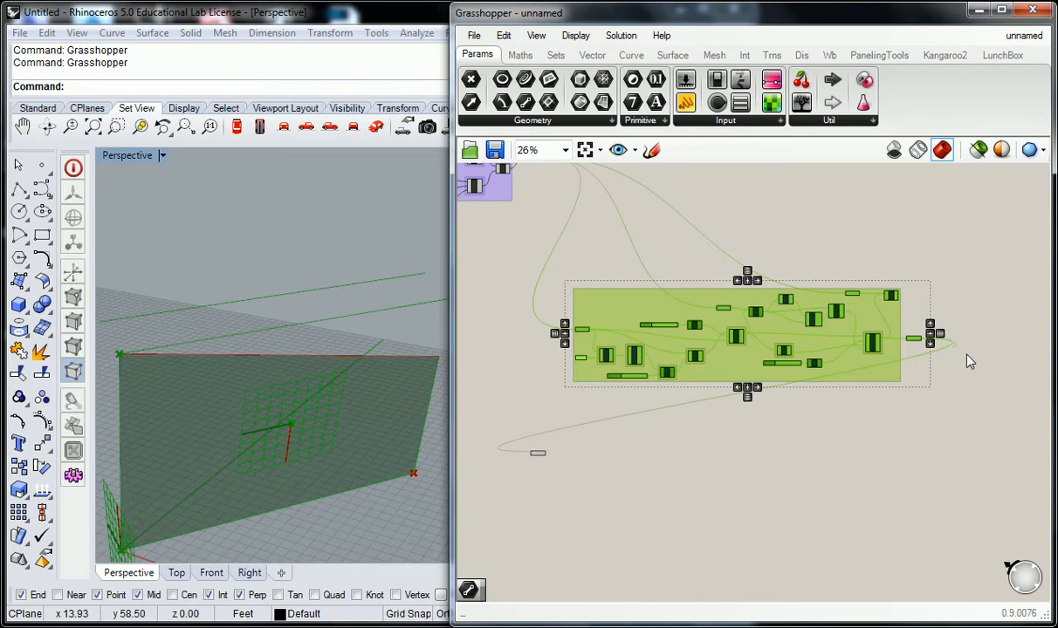
pyautogui.moveTo(828, 399); pyautogui.dragTo(776, 314, button='right')
pyautogui.hotkey('ctrl', 'c')
pyautogui.hotkey('ctrl', 'v')
pyautogui.moveTo(685, 255); pyautogui.dragTo(684, 382)
pyautogui.click(506, 303)
pyautogui.moveTo(512, 316); pyautogui.dragTo(526, 318, button='right')
# Move the loose OBL CRV 1 parameter into the copied group, directly above its first BASE CRV.
pyautogui.scroll(5, 489, 358)
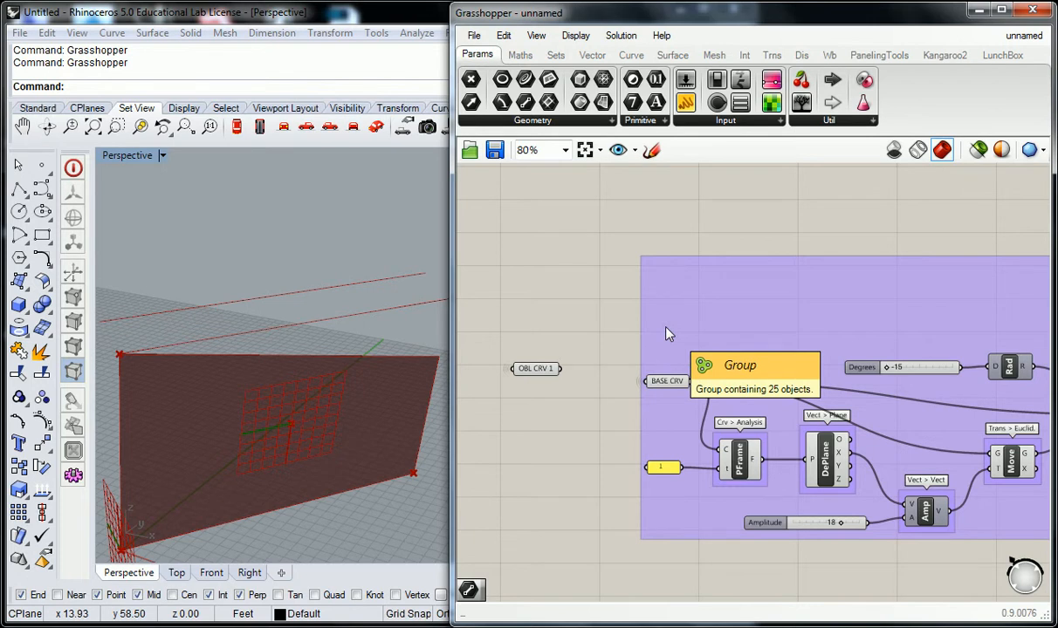
pyautogui.scroll(-3, 733, 280)
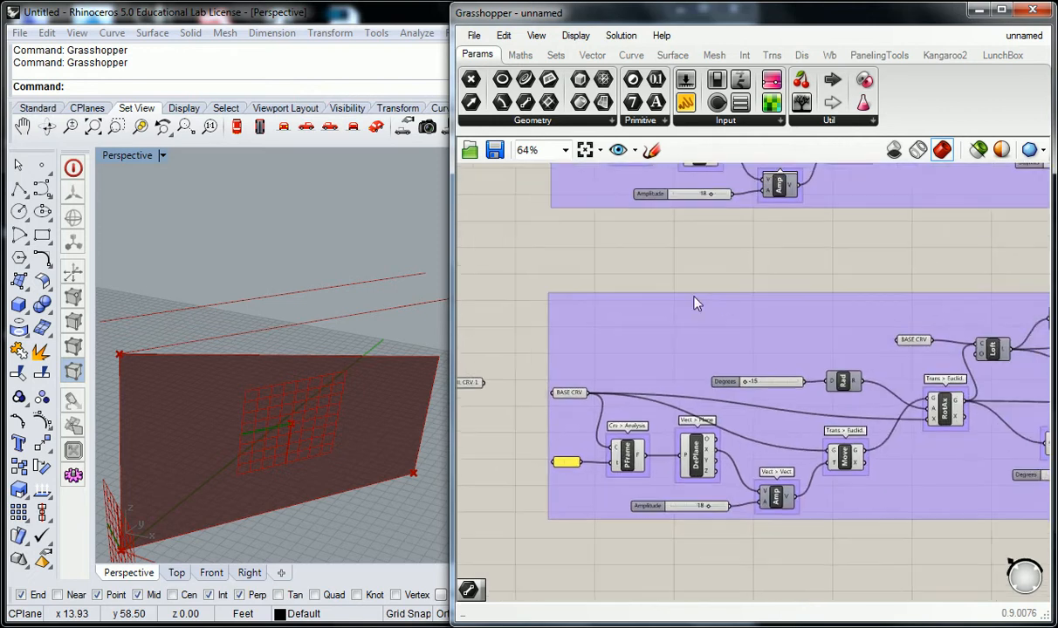
pyautogui.scroll(2, 524, 341)
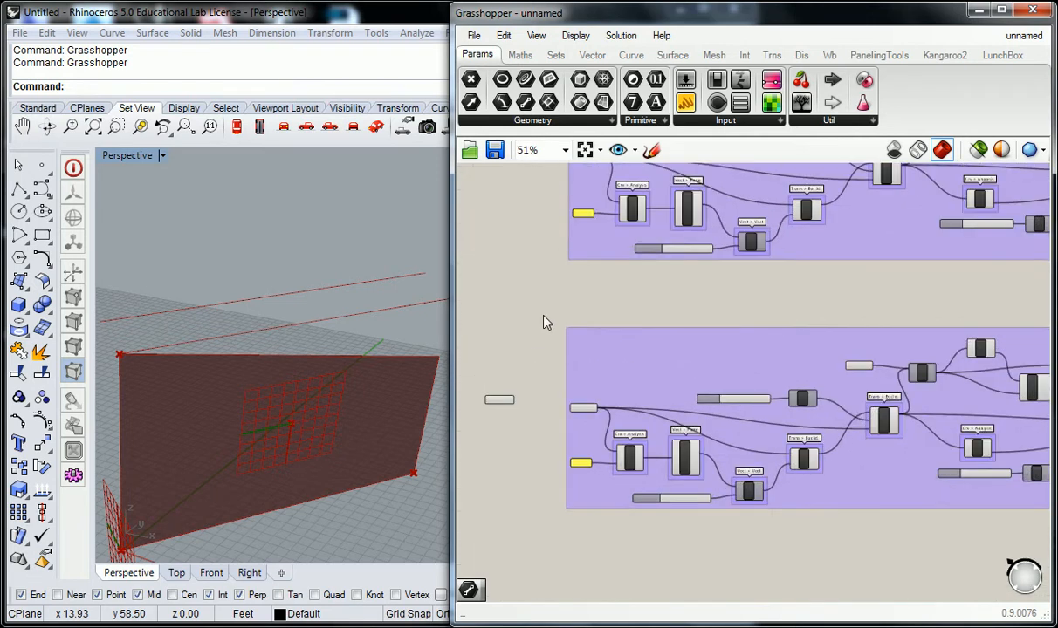
pyautogui.scroll(2, 504, 404)
pyautogui.moveTo(504, 404); pyautogui.dragTo(611, 392)
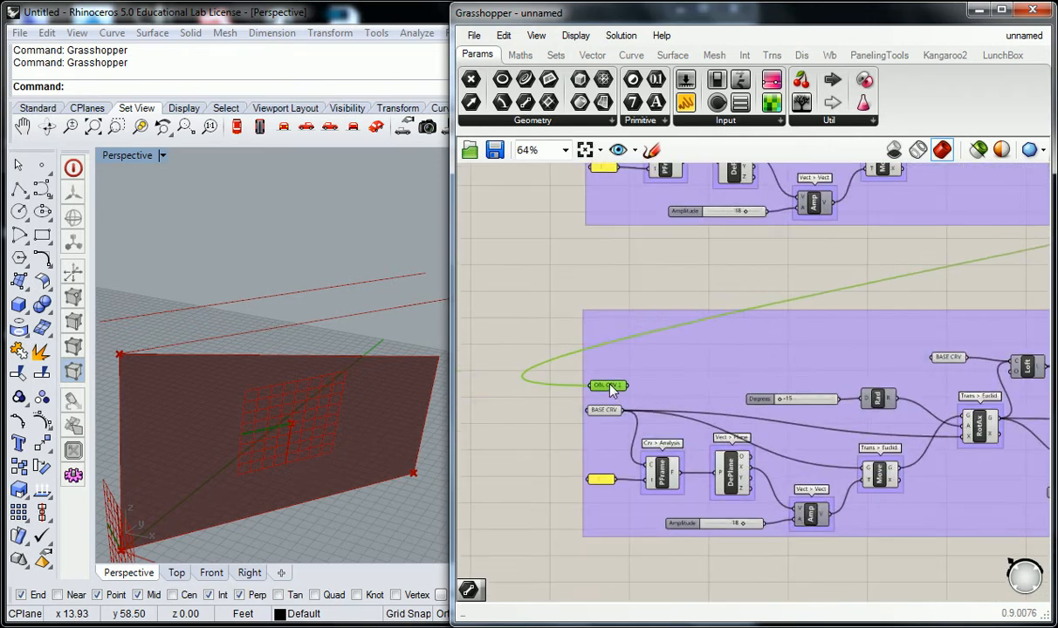
pyautogui.click(607, 412)
# In the copied group, rewire the PFrame curve, Move geometry and RotAx axis inputs to OBL CRV 1 instead of BASE CRV.
pyautogui.scroll(-5, 567, 318)
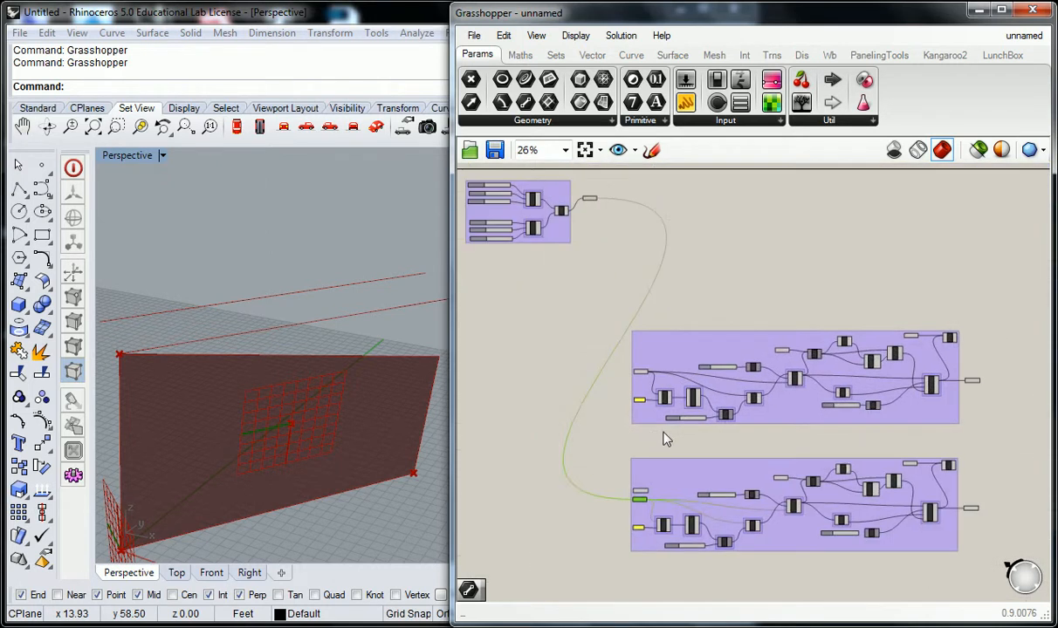
pyautogui.scroll(2, 646, 424)
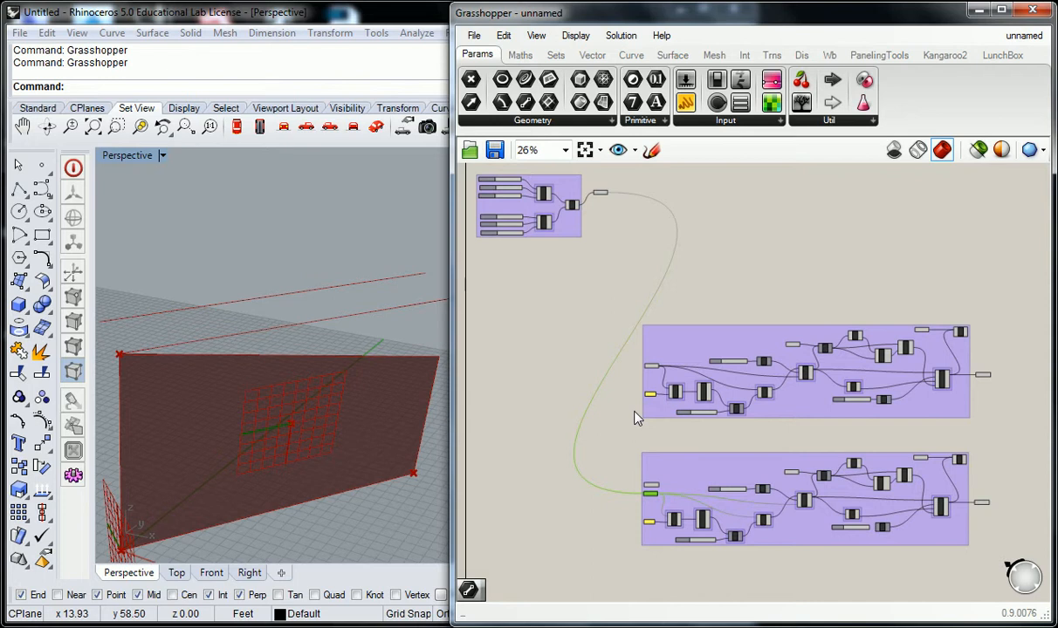
pyautogui.scroll(7, 628, 436)
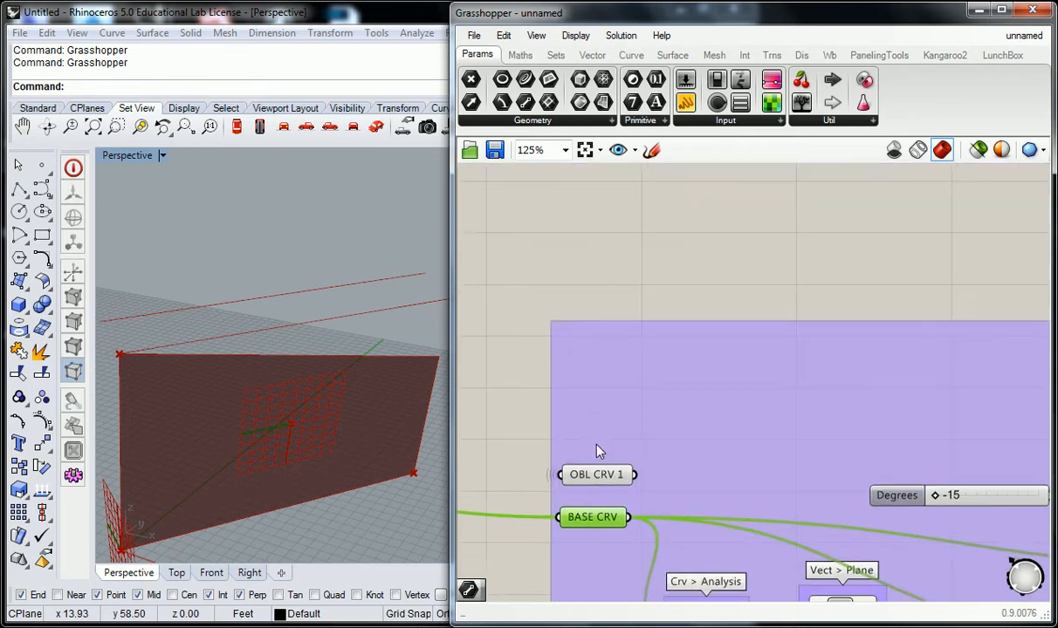
pyautogui.scroll(-2, 599, 451)
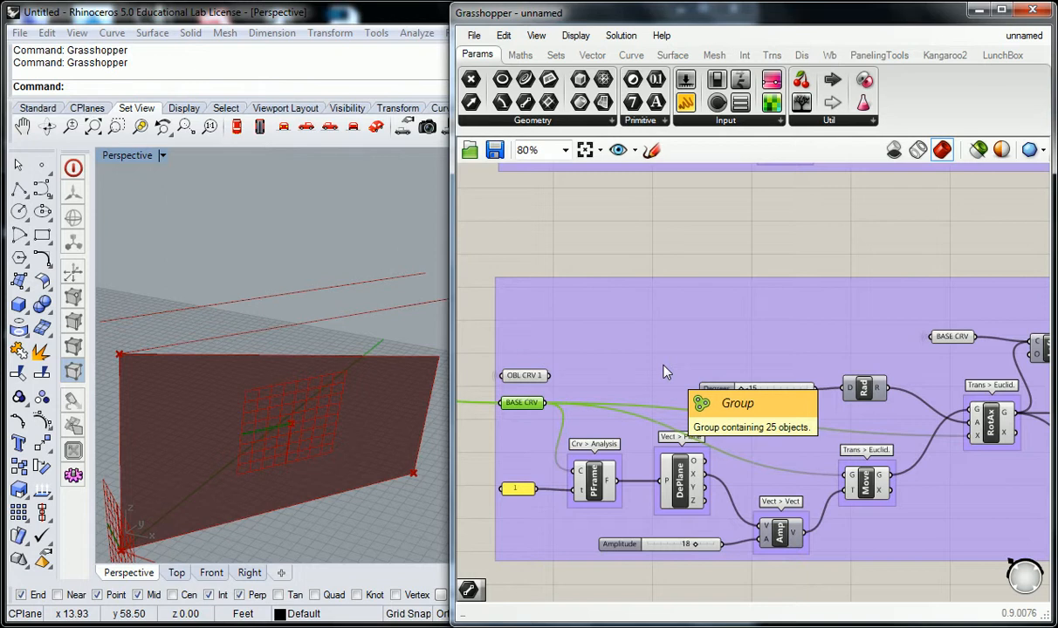
pyautogui.moveTo(531, 264); pyautogui.dragTo(562, 241, button='right')
pyautogui.click(571, 372)
pyautogui.moveTo(572, 373); pyautogui.dragTo(620, 467)
pyautogui.moveTo(598, 379); pyautogui.dragTo(899, 471)
pyautogui.moveTo(598, 382); pyautogui.dragTo(1023, 407)
# Copy the copied group's OBL CRV 1 parameter and place the copy directly above the BASE CRV feeding the first Loft.
pyautogui.scroll(-2, 783, 355)
pyautogui.moveTo(638, 349); pyautogui.dragTo(525, 367, button='right')
pyautogui.moveTo(504, 397); pyautogui.dragTo(836, 345)
pyautogui.scroll(2, 892, 349)
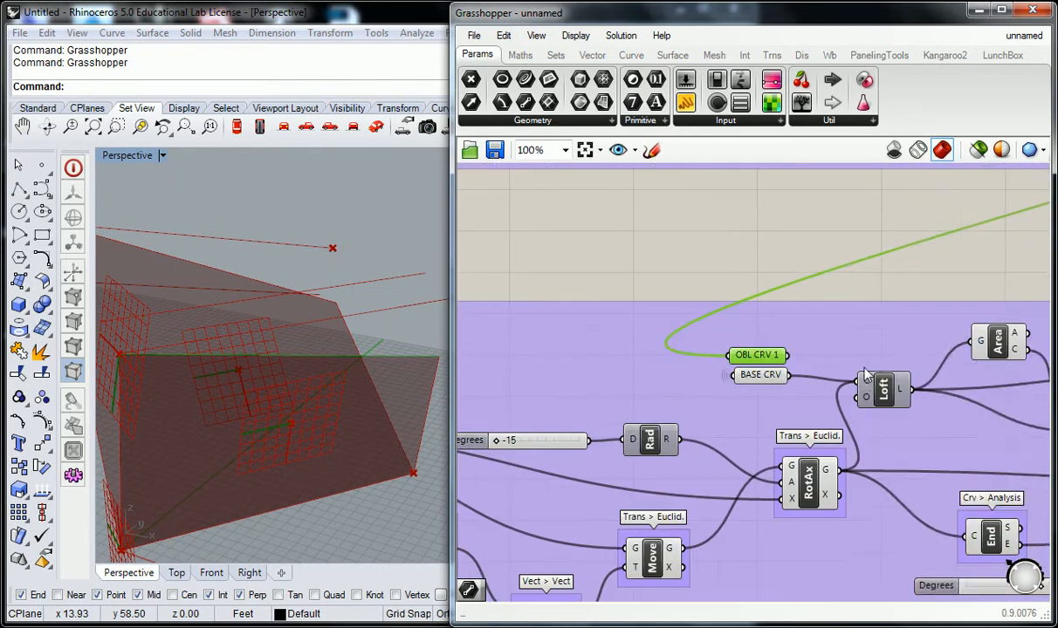
# Feed the copied group's first Loft from OBL CRV 1 instead of BASE CRV and delete that BASE CRV.
pyautogui.rightClick(862, 381)
pyautogui.moveTo(928, 318)
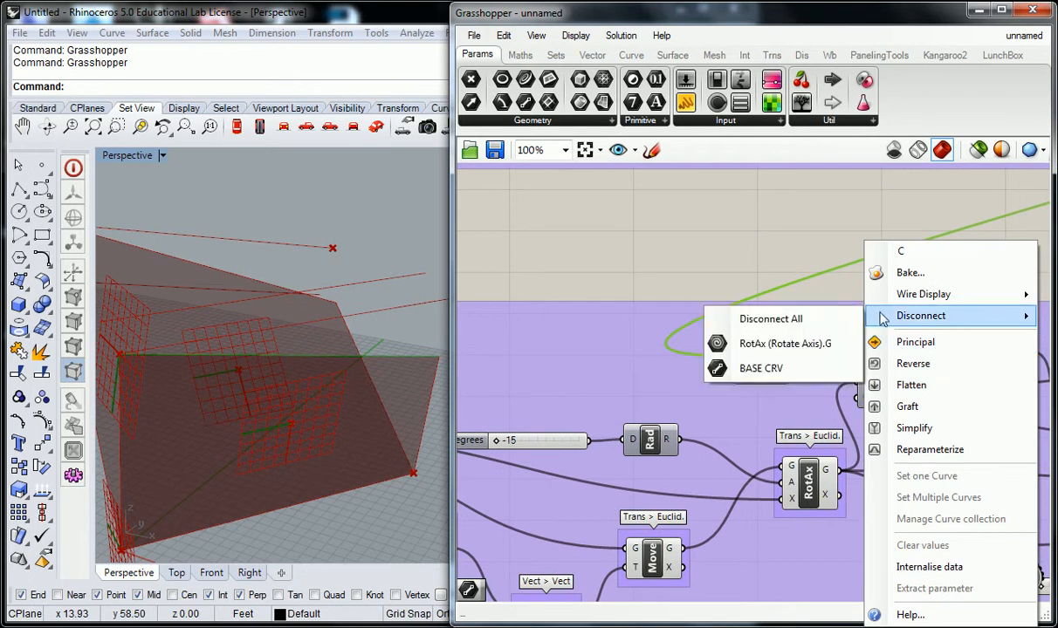
pyautogui.click(785, 367)
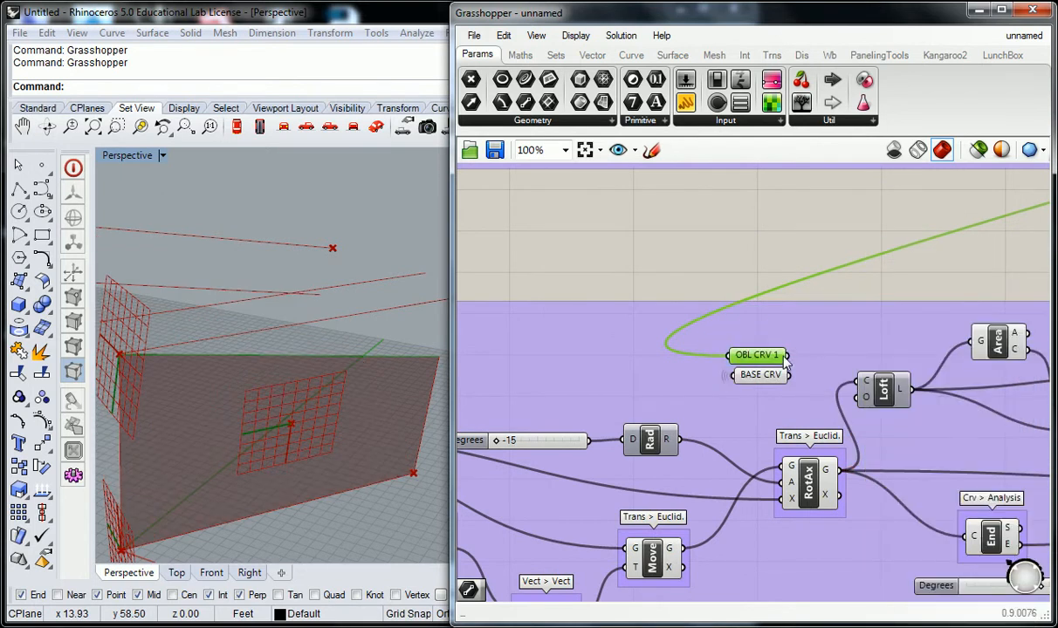
pyautogui.moveTo(786, 356); pyautogui.dragTo(856, 382)
pyautogui.click(757, 373)
pyautogui.press('Delete')
pyautogui.scroll(-2, 753, 328)
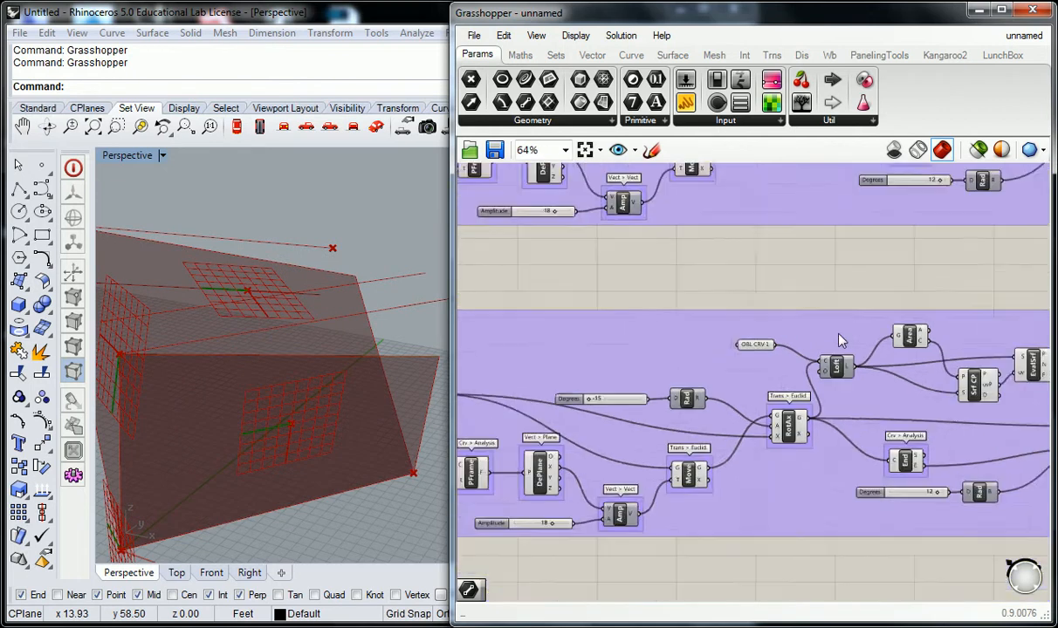
# Copy OBL CRV 1 from the first Loft and place the copy just above the BASE CRV feeding the last Loft.
pyautogui.click(588, 354)
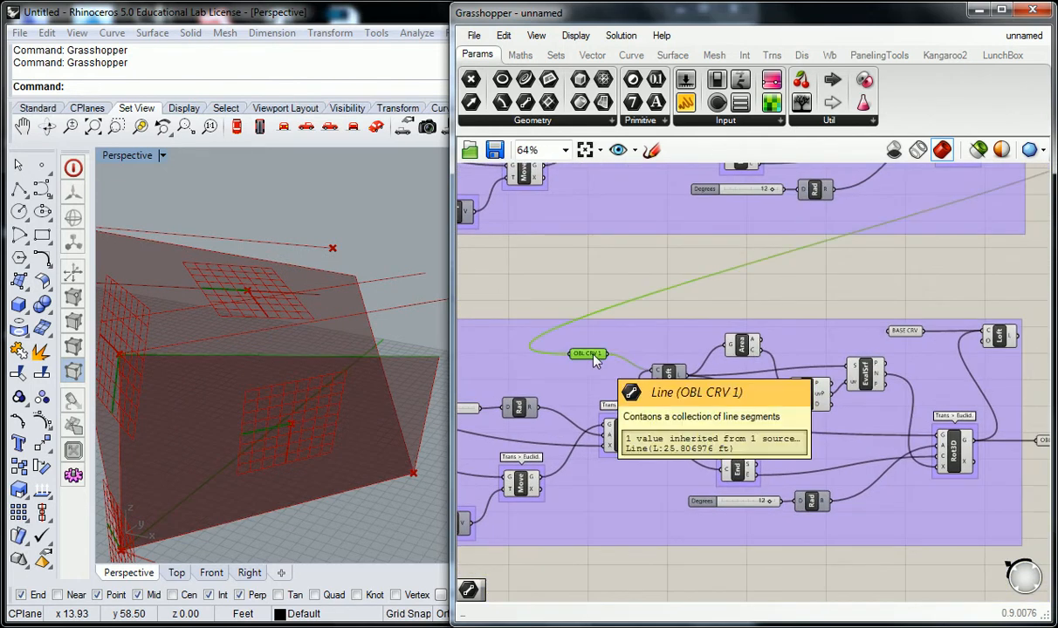
pyautogui.moveTo(593, 360); pyautogui.dragTo(912, 319)
pyautogui.scroll(2, 1004, 340)
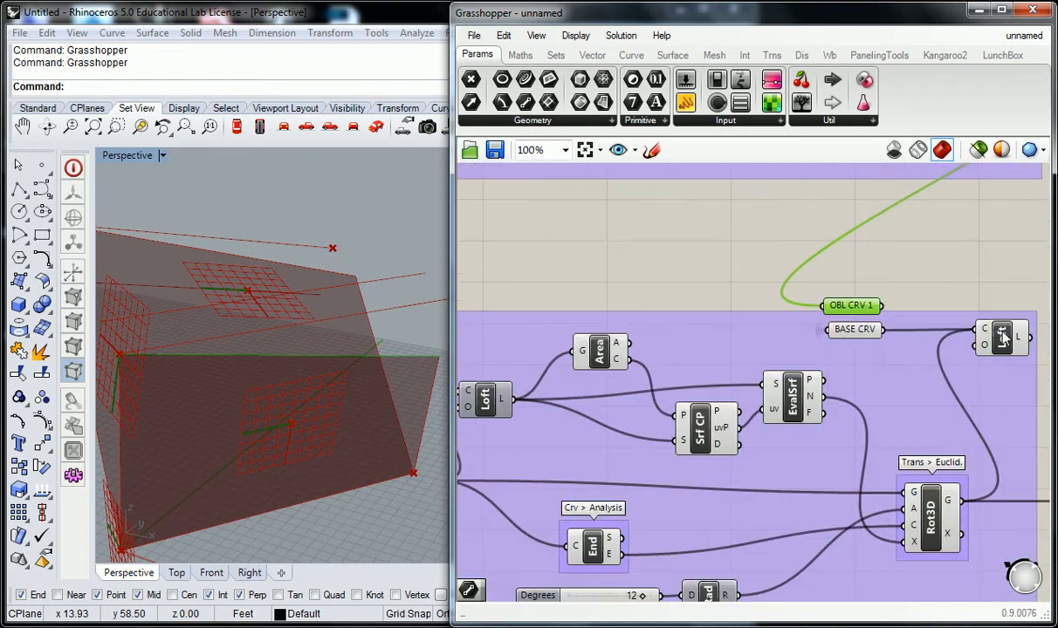
# Replace the last Loft's BASE CRV with OBL CRV 1, deleting BASE CRV and moving OBL CRV 1 into its place.
pyautogui.rightClick(983, 330)
pyautogui.moveTo(912, 317)
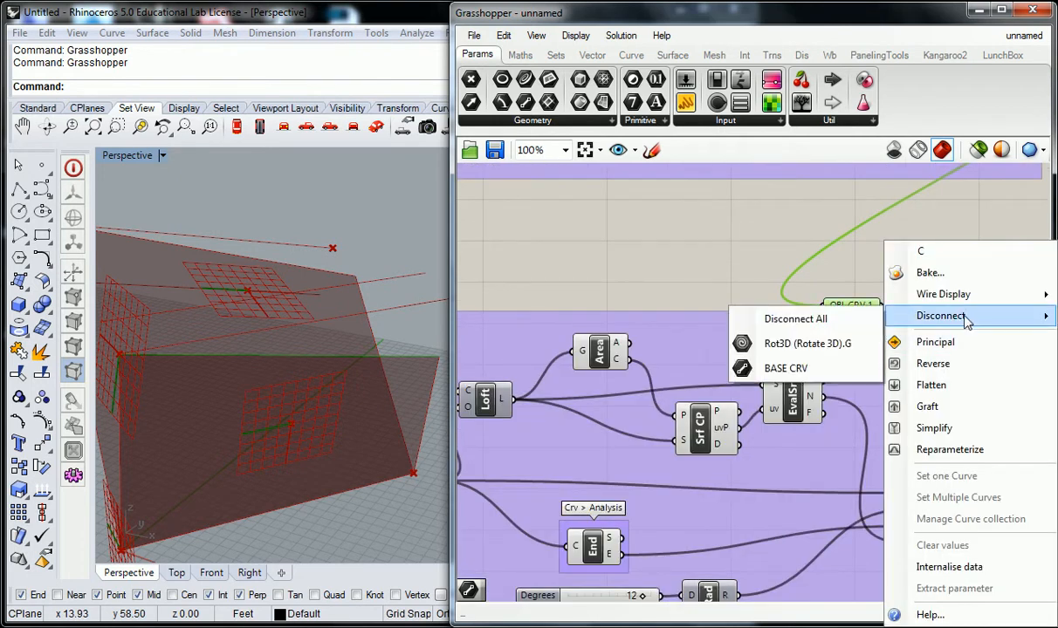
pyautogui.click(812, 368)
pyautogui.click(844, 330)
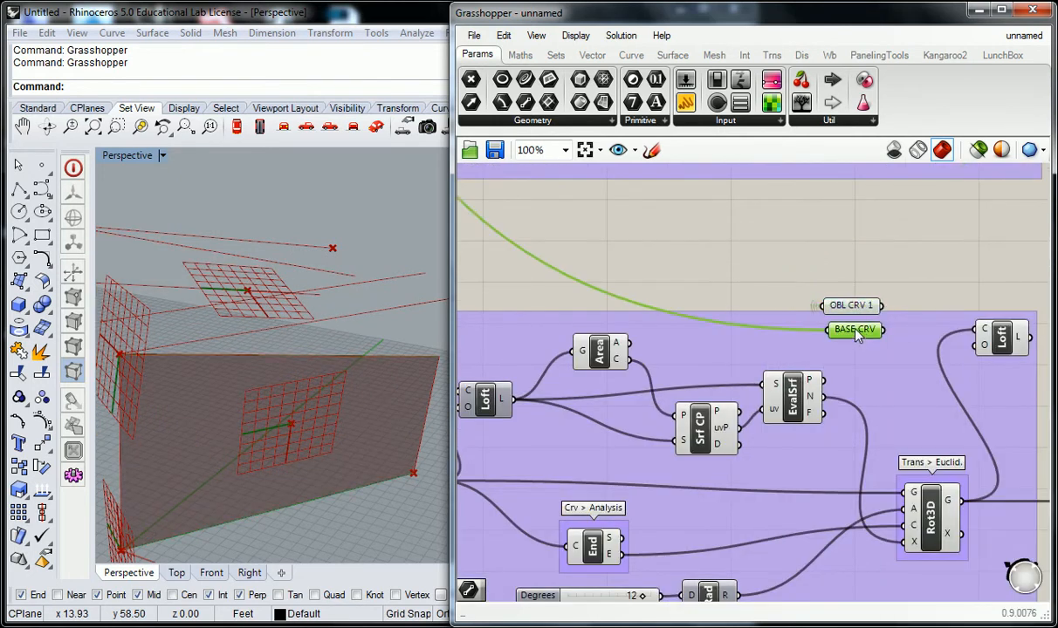
pyautogui.press('Delete')
pyautogui.moveTo(851, 305); pyautogui.dragTo(975, 330)
pyautogui.moveTo(900, 338); pyautogui.dragTo(892, 329)
pyautogui.click(605, 226)
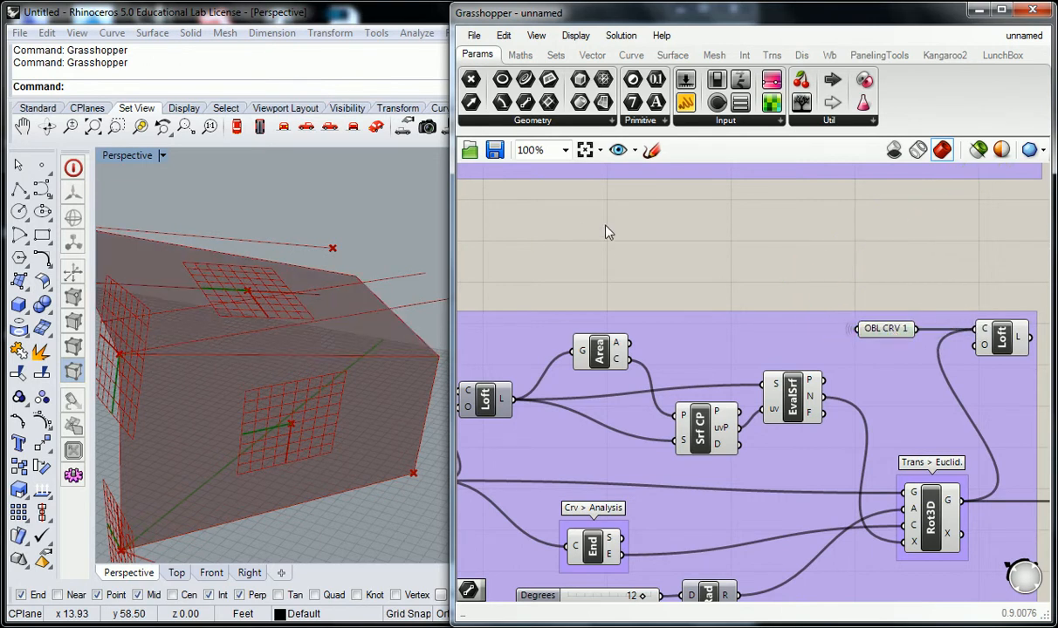
# Set the copied group's RotAx Degrees slider to -1 and its Amplitude slider to 19.
pyautogui.click(352, 206)
pyautogui.scroll(-5, 348, 209)
pyautogui.moveTo(336, 216); pyautogui.dragTo(419, 292, button='right')
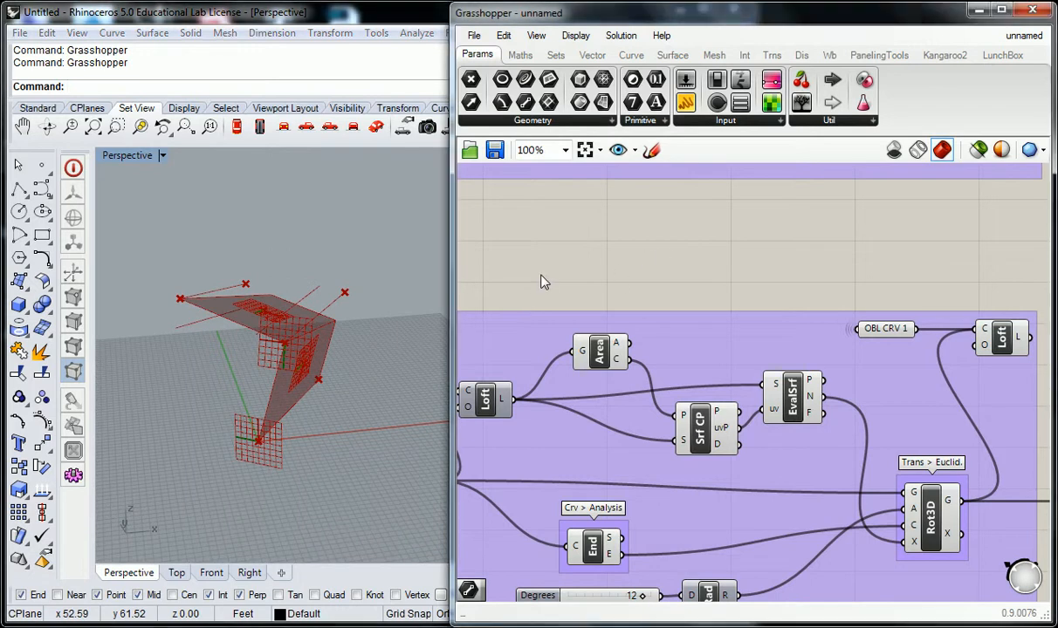
pyautogui.moveTo(623, 294); pyautogui.dragTo(890, 285, button='right')
pyautogui.scroll(-4, 803, 273)
pyautogui.scroll(3, 576, 356)
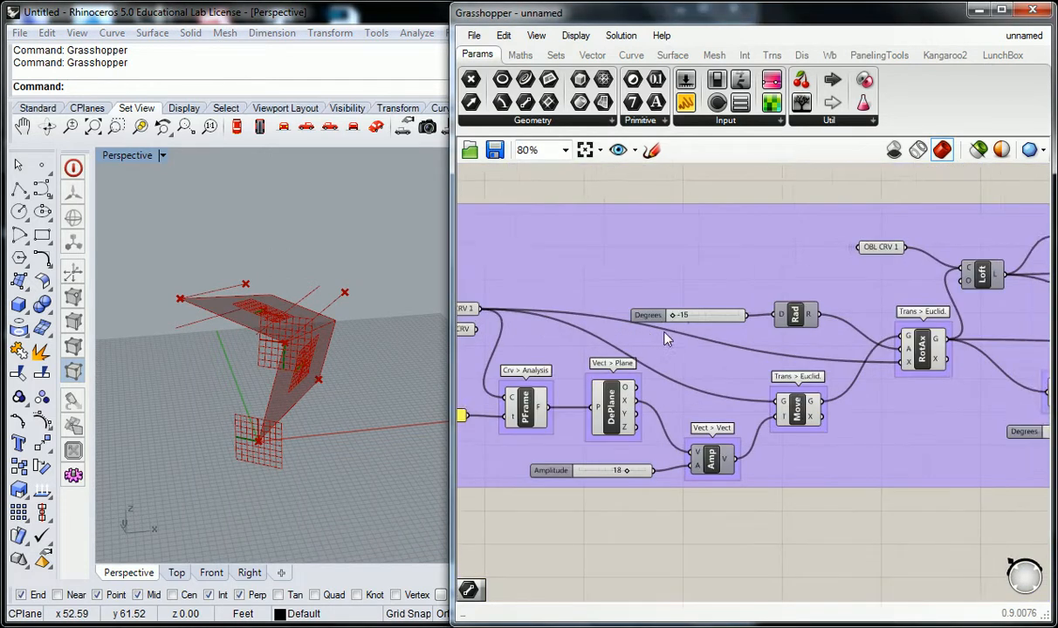
pyautogui.scroll(3, 652, 298)
pyautogui.moveTo(694, 311); pyautogui.dragTo(740, 324)
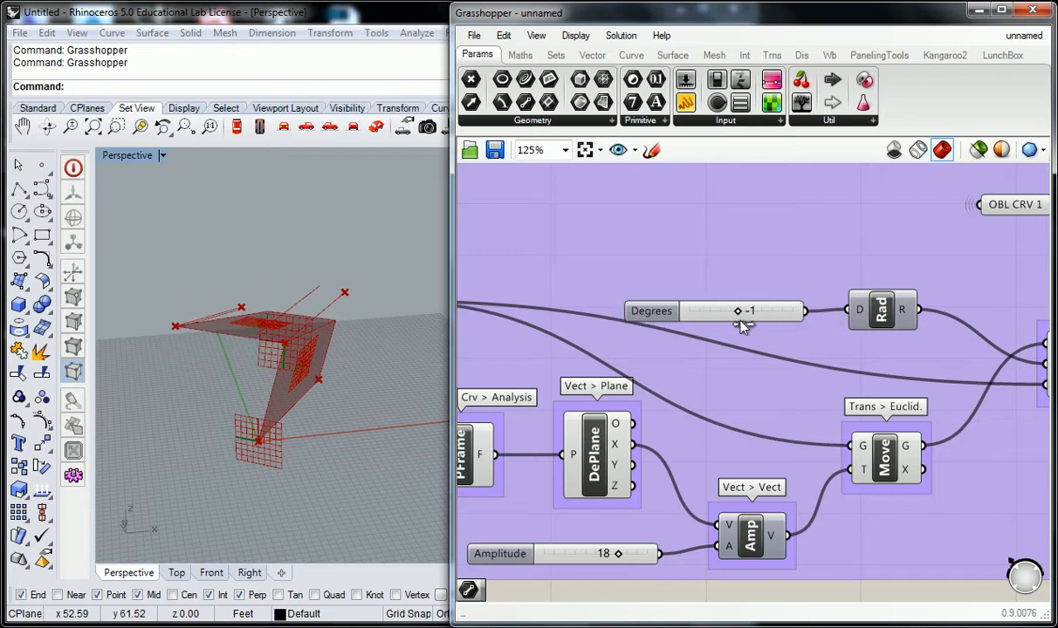
pyautogui.moveTo(630, 565); pyautogui.dragTo(711, 486, button='right')
pyautogui.moveTo(701, 476)
pyautogui.mouseDown()
pyautogui.moveTo(650, 474)
pyautogui.moveTo(738, 475)
pyautogui.moveTo(682, 475)
pyautogui.moveTo(724, 469)
pyautogui.moveTo(706, 456)
pyautogui.mouseUp()
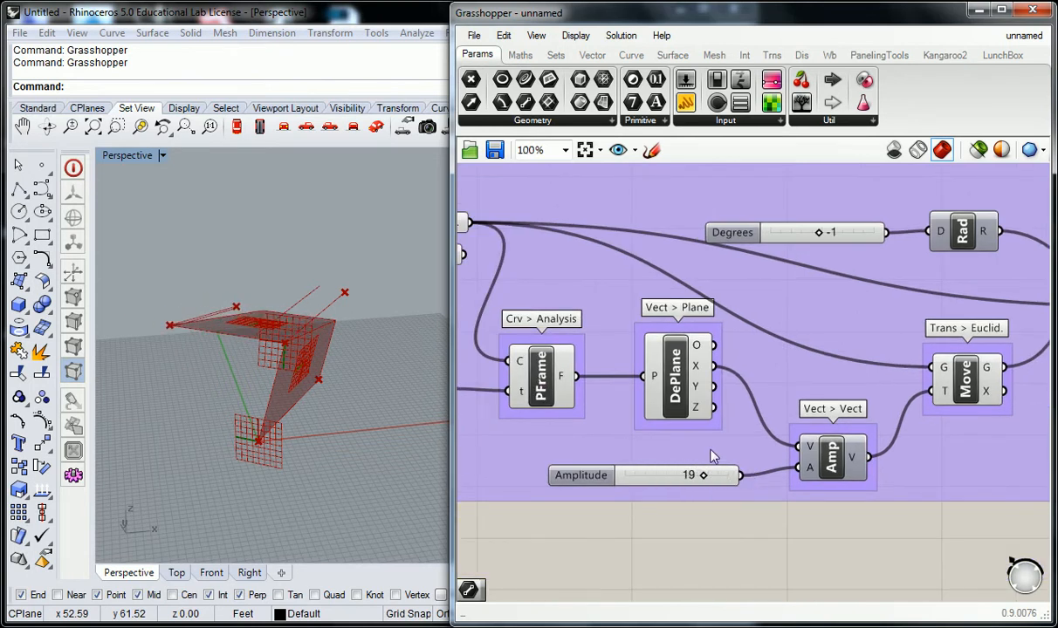
# Set the Degrees slider that drives Rot3D in the copied group to -9.
pyautogui.scroll(-2, 709, 452)
pyautogui.moveTo(843, 381); pyautogui.dragTo(604, 398, button='right')
pyautogui.moveTo(837, 358); pyautogui.dragTo(748, 352, button='right')
pyautogui.scroll(2, 862, 442)
pyautogui.scroll(1, 861, 443)
pyautogui.moveTo(862, 443); pyautogui.dragTo(767, 449)
pyautogui.scroll(-5, 810, 378)
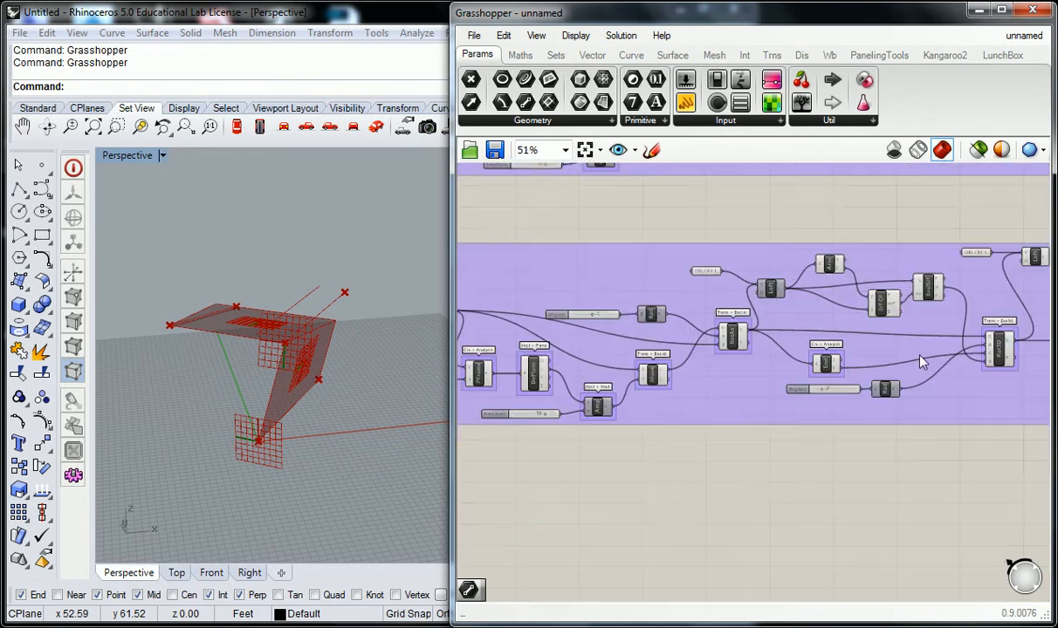
# Inspect the copied group's layout and examine how the folded surfaces meet from several angles in the Perspective view.
pyautogui.scroll(3, 767, 371)
pyautogui.click(902, 239)
pyautogui.click(798, 196)
pyautogui.scroll(-3, 792, 202)
pyautogui.moveTo(617, 278); pyautogui.dragTo(798, 295, button='right')
pyautogui.moveTo(652, 321); pyautogui.dragTo(740, 332, button='right')
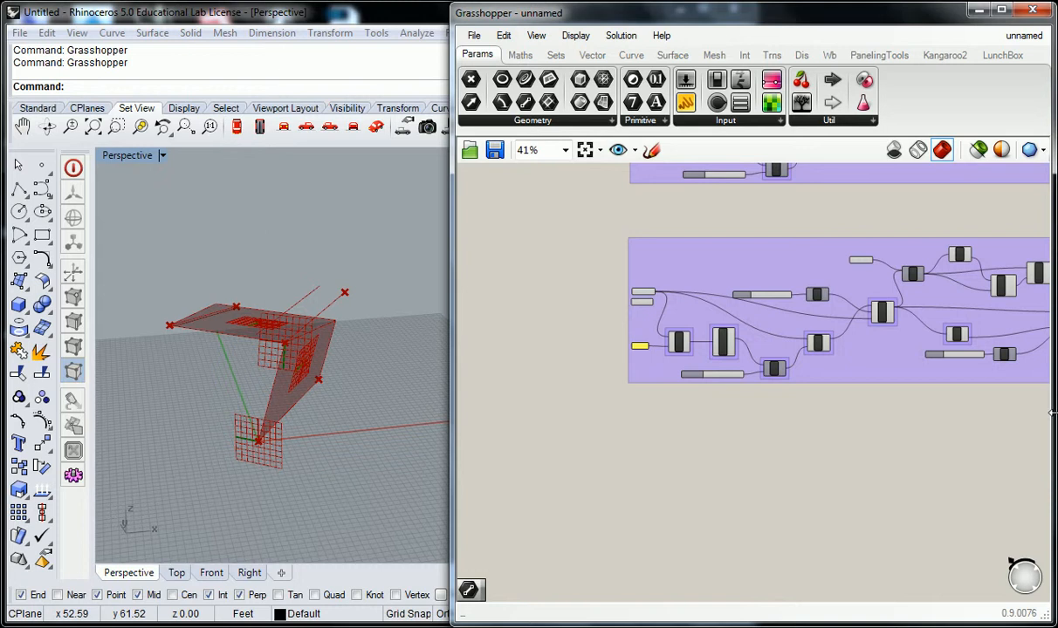
pyautogui.moveTo(331, 498); pyautogui.dragTo(334, 357, button='right')
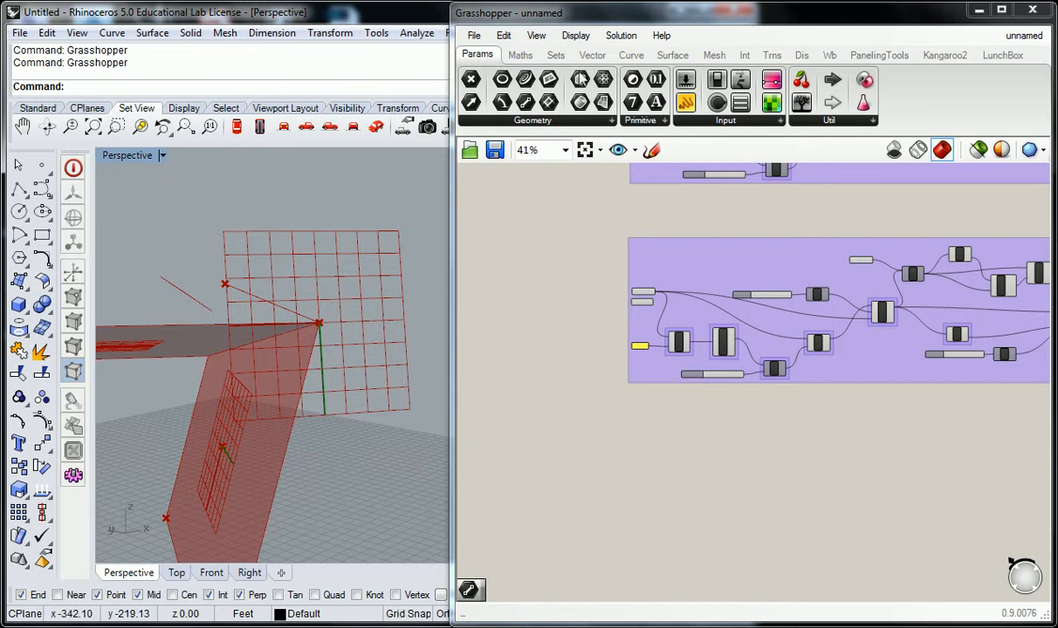
pyautogui.moveTo(282, 249); pyautogui.dragTo(278, 394, button='right')
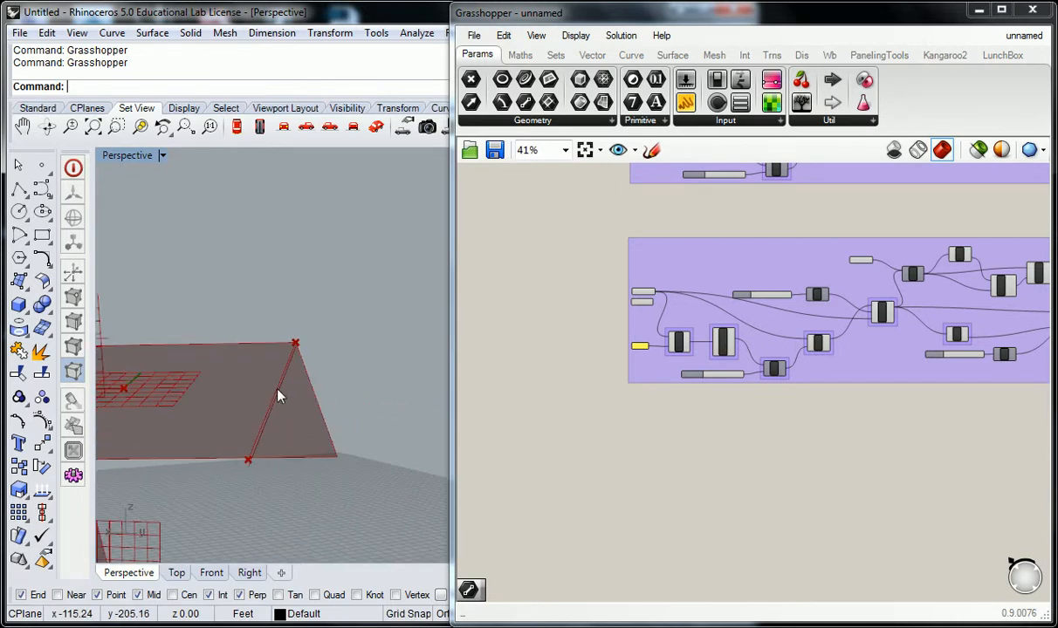
pyautogui.moveTo(342, 390); pyautogui.dragTo(298, 378, button='right')
# Set the copied group's RotAx Degrees slider to 0.
pyautogui.scroll(6, 720, 290)
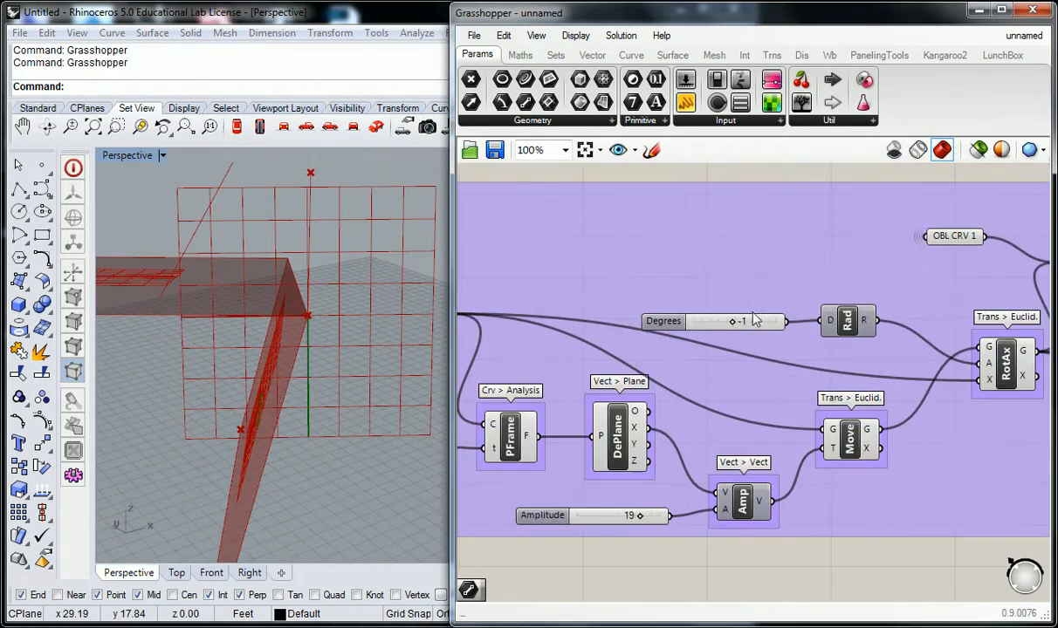
pyautogui.moveTo(728, 325); pyautogui.dragTo(731, 327)
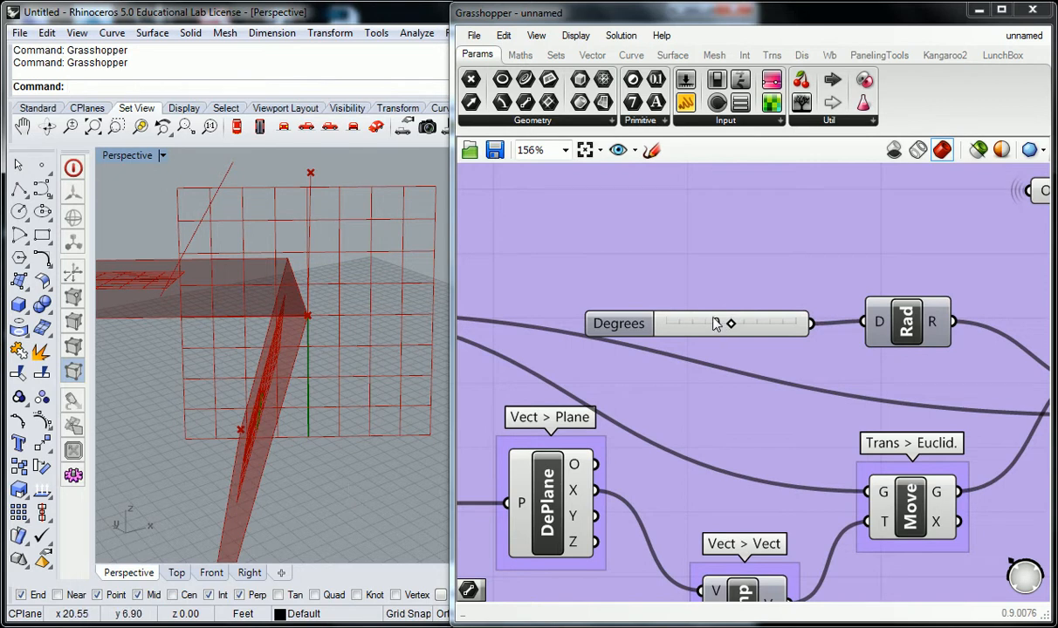
pyautogui.click(711, 248)
# Compare the original and copied groups side by side and check the resulting folded surfaces in the Perspective view.
pyautogui.scroll(-7, 710, 248)
pyautogui.click(731, 201)
pyautogui.moveTo(739, 167); pyautogui.dragTo(685, 347, button='right')
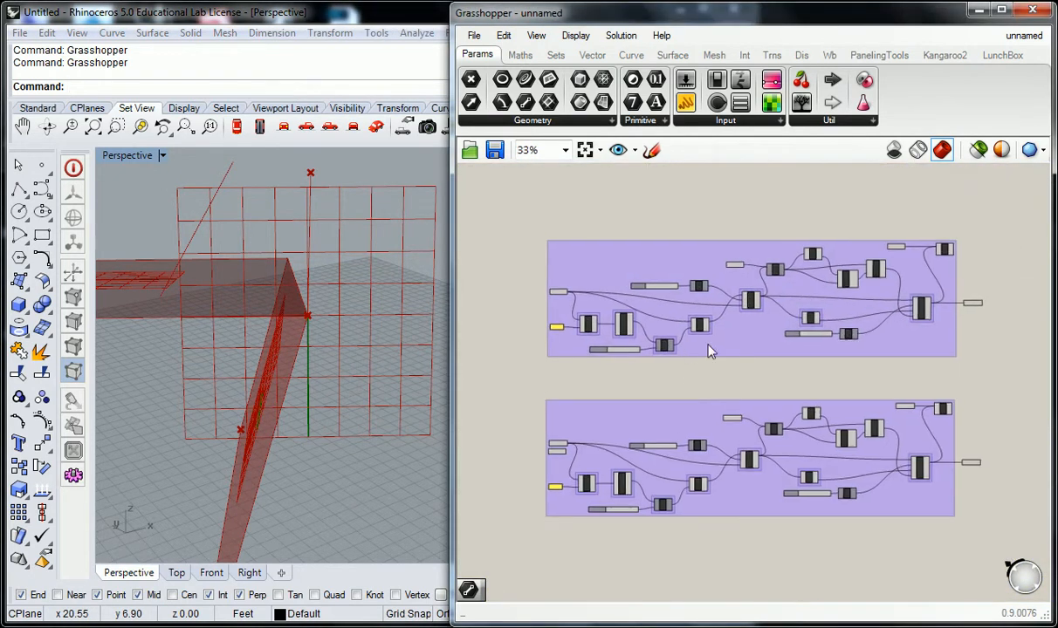
pyautogui.moveTo(319, 354); pyautogui.dragTo(339, 293, button='right')
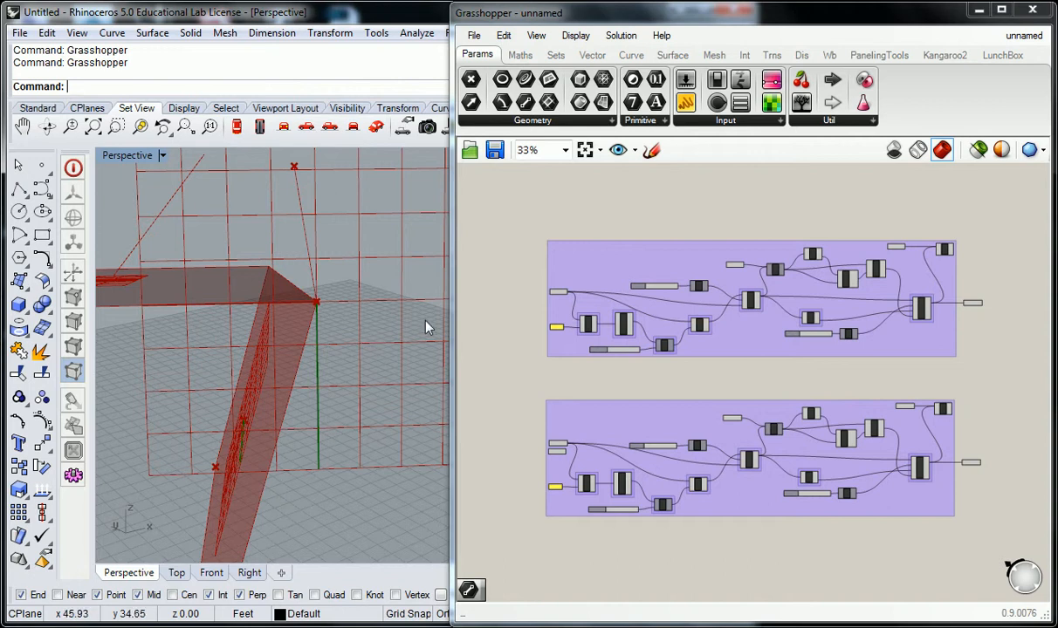
pyautogui.scroll(1, 740, 417)
pyautogui.moveTo(740, 417); pyautogui.dragTo(740, 363, button='right')
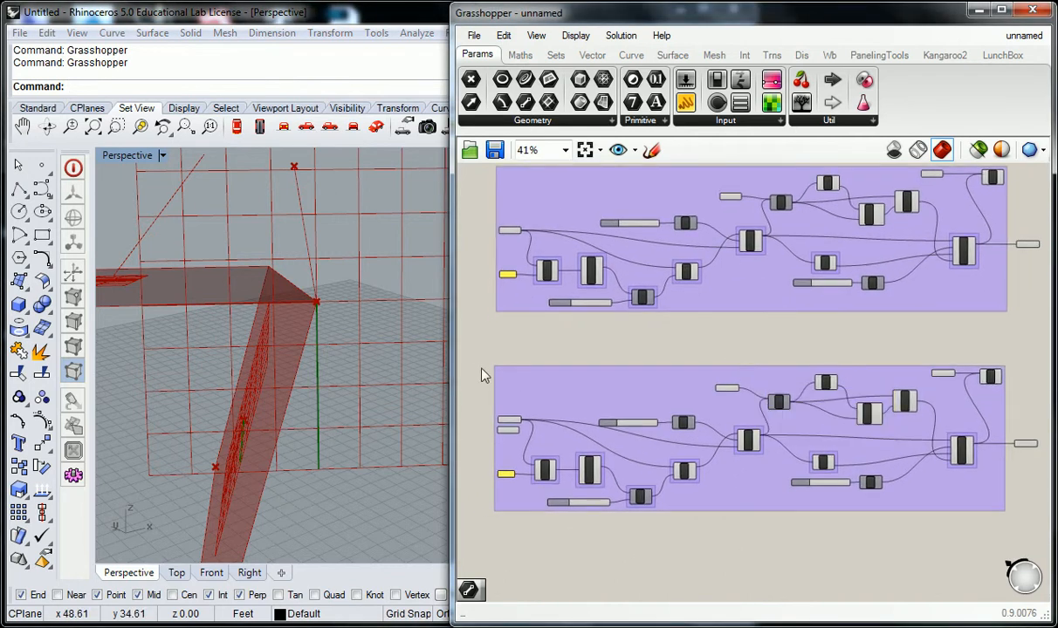
# Widen the Grasshopper window and trace the wires from the original group's OBL CRV 1 output into the copied group.
pyautogui.moveTo(448, 354); pyautogui.dragTo(181, 326)
pyautogui.scroll(2, 322, 384)
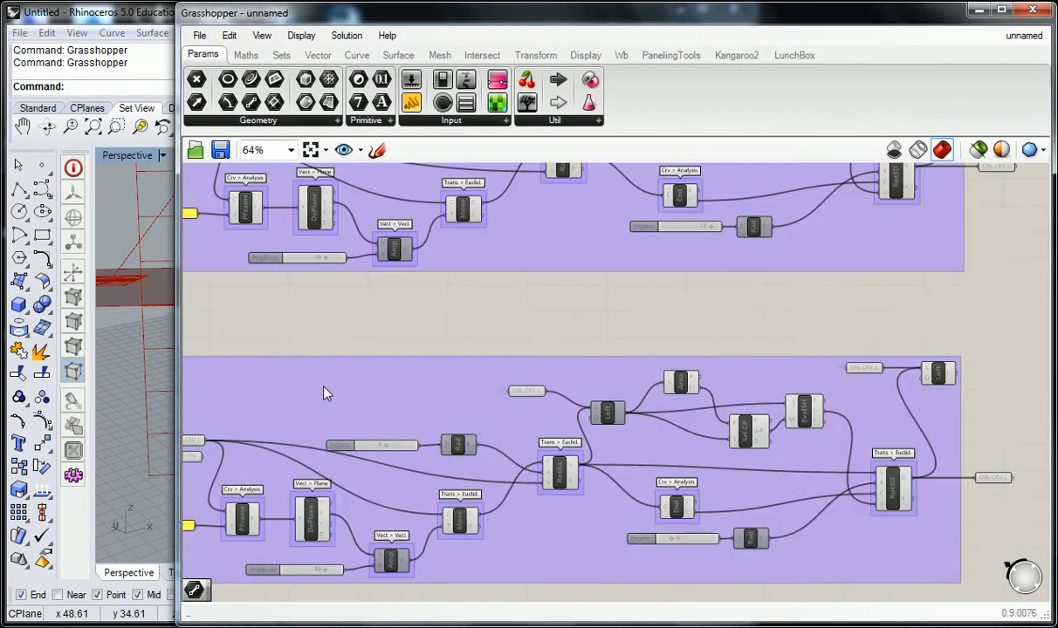
pyautogui.moveTo(321, 385); pyautogui.dragTo(410, 361, button='right')
pyautogui.scroll(-1, 409, 361)
pyautogui.moveTo(575, 327); pyautogui.dragTo(458, 384, button='right')
pyautogui.scroll(3, 851, 244)
pyautogui.click(804, 249)
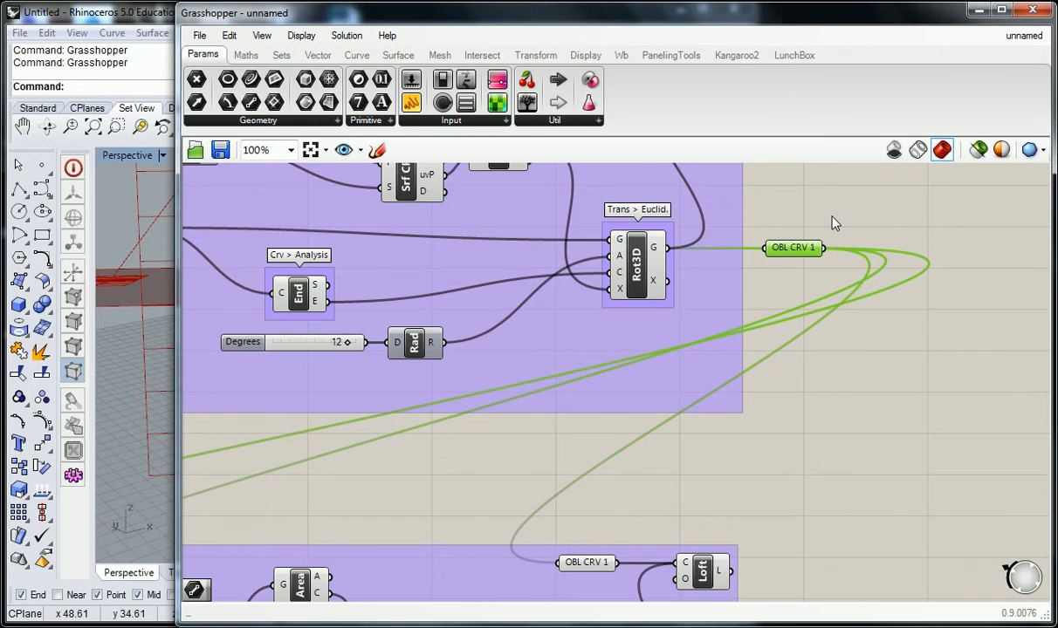
pyautogui.scroll(-4, 835, 223)
# Delete the unused BASE CRV parameter at the start of the copied group.
pyautogui.moveTo(506, 358); pyautogui.dragTo(738, 351, button='right')
pyautogui.scroll(5, 508, 406)
pyautogui.click(476, 458)
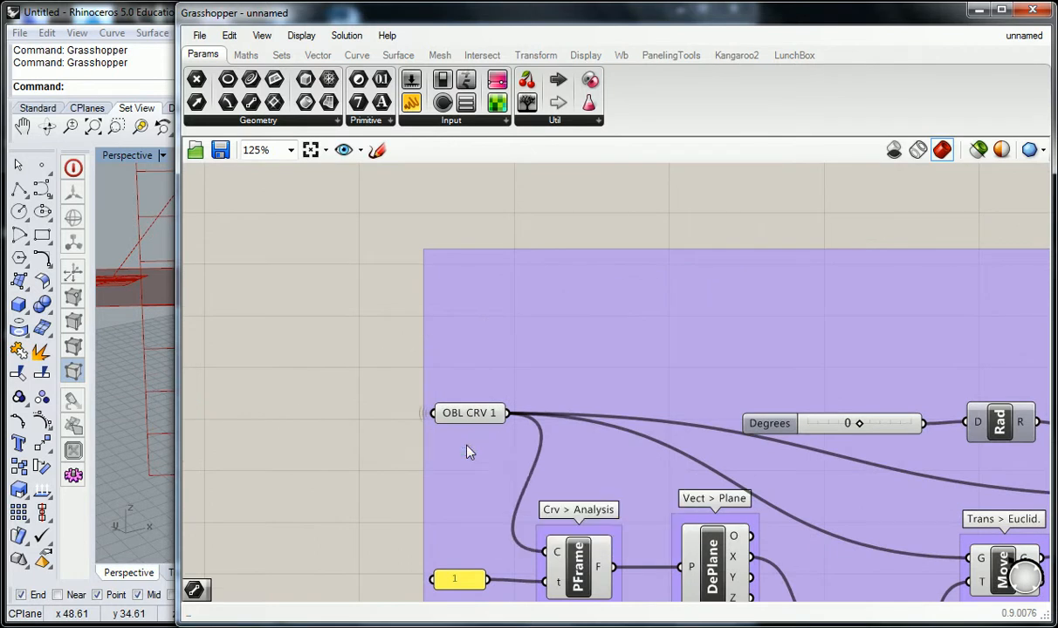
pyautogui.press('Delete')
# Review the copied group's whole definition, from its OBL CRV 1 input through to the output after Rot3D.
pyautogui.scroll(-2, 476, 460)
pyautogui.moveTo(755, 451); pyautogui.dragTo(485, 422, button='right')
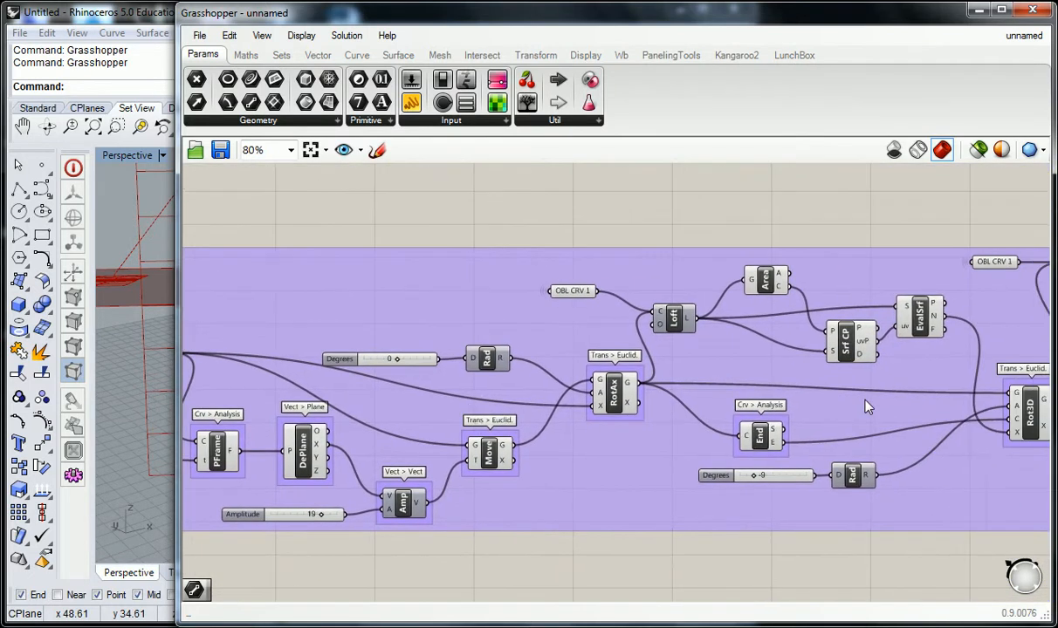
pyautogui.moveTo(904, 404); pyautogui.dragTo(728, 428, button='right')
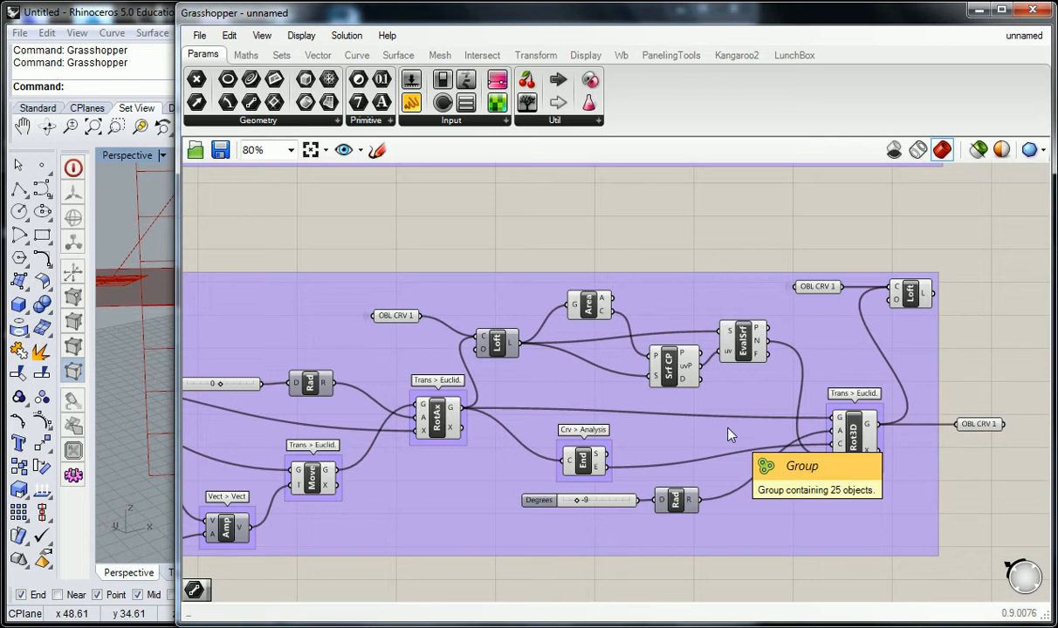
pyautogui.moveTo(329, 366); pyautogui.dragTo(630, 342, button='right')
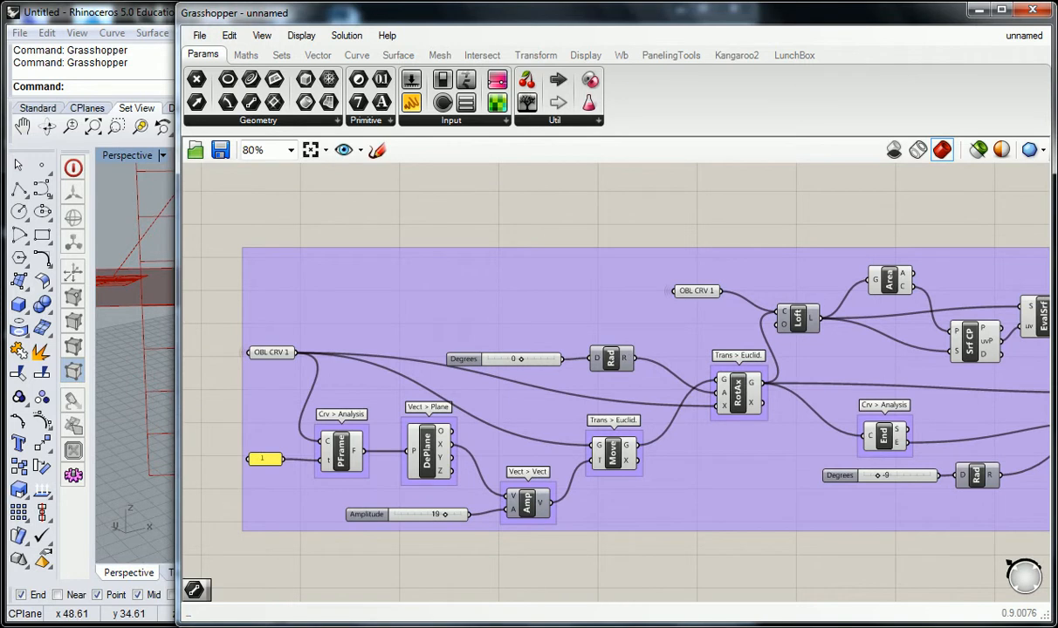
pyautogui.moveTo(227, 305); pyautogui.dragTo(264, 313, button='right')
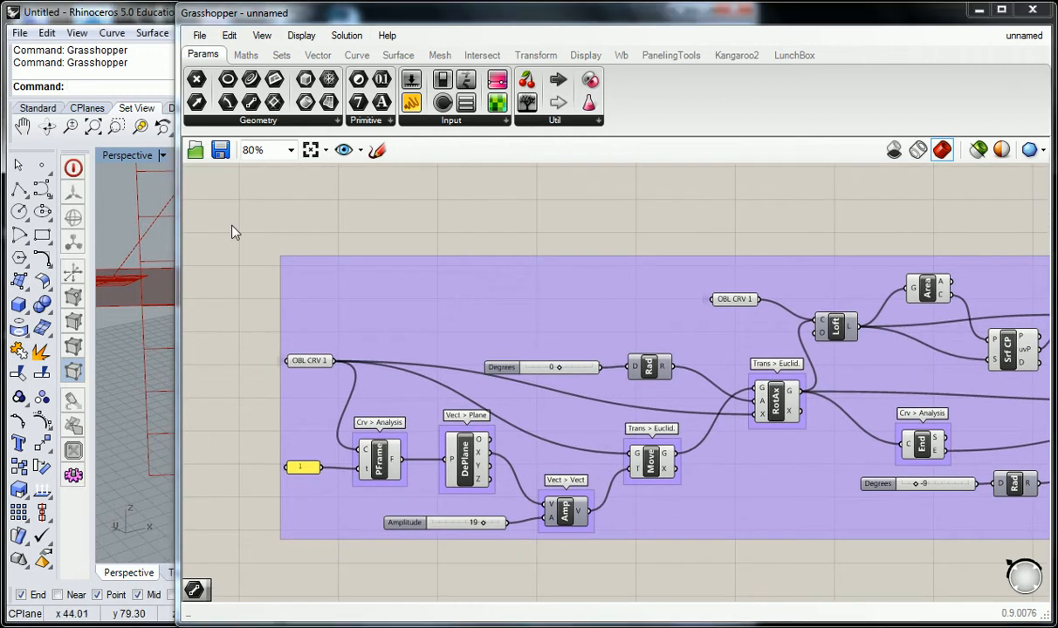
# Narrow the Grasshopper window and test the original group's RotAx Degrees slider at 0, checking the geometry in Perspective.
pyautogui.moveTo(180, 198); pyautogui.dragTo(558, 197)
pyautogui.moveTo(243, 330); pyautogui.dragTo(320, 338, button='right')
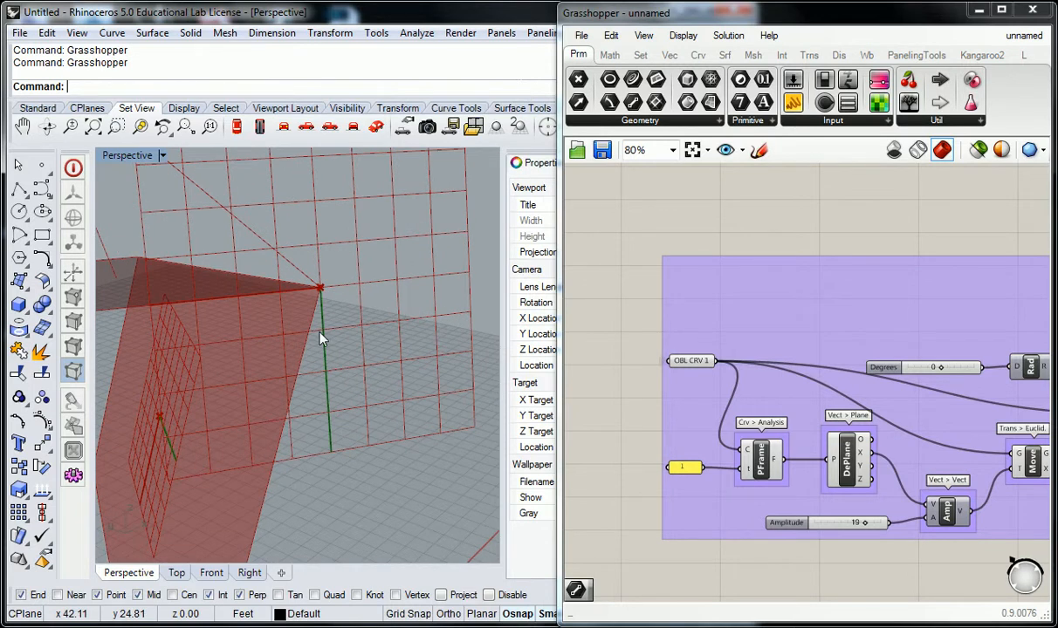
pyautogui.click(776, 214)
pyautogui.moveTo(876, 250); pyautogui.dragTo(831, 251, button='right')
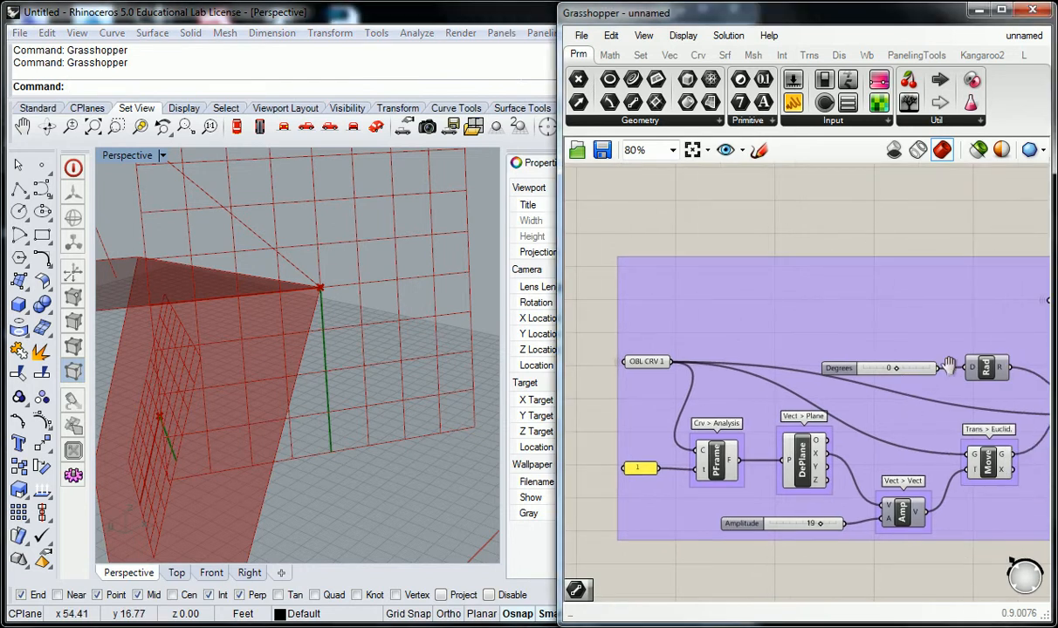
pyautogui.scroll(-5, 902, 372)
pyautogui.scroll(4, 921, 316)
pyautogui.scroll(5, 709, 340)
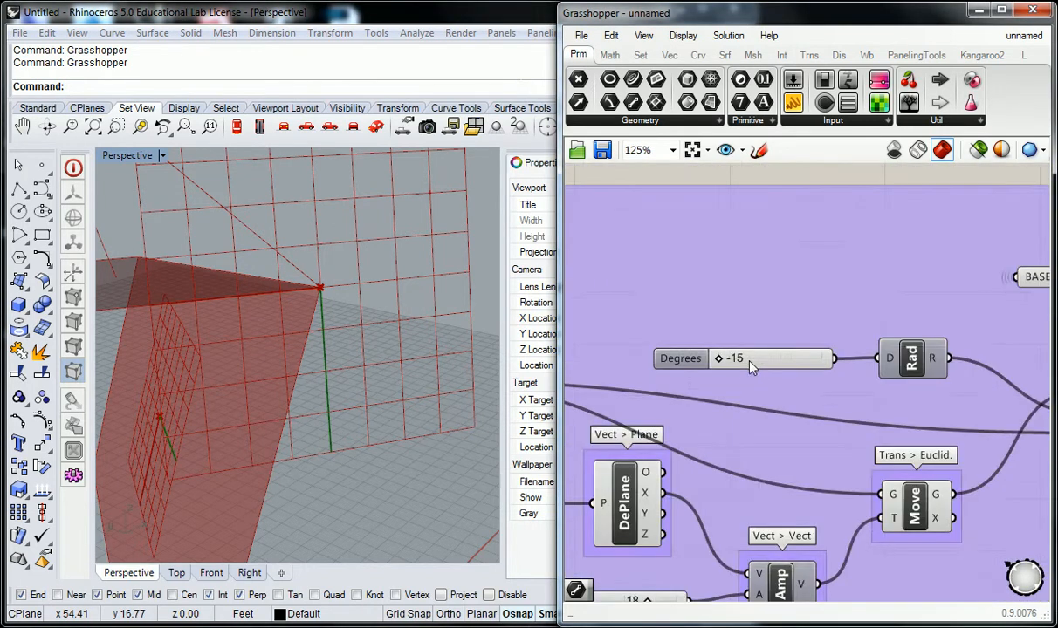
pyautogui.moveTo(724, 348); pyautogui.dragTo(798, 349)
pyautogui.moveTo(302, 310); pyautogui.dragTo(374, 317, button='right')
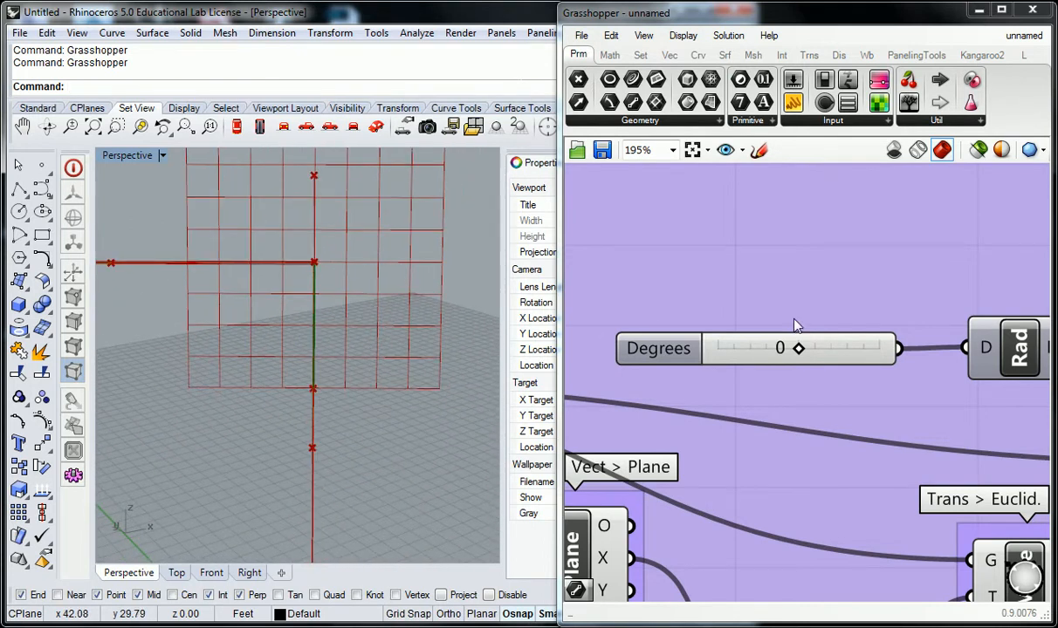
# Set the original group's RotAx Degrees slider to -10 and check the folded surfaces in Perspective.
pyautogui.moveTo(801, 352); pyautogui.dragTo(744, 350)
pyautogui.moveTo(449, 401); pyautogui.dragTo(359, 378, button='right')
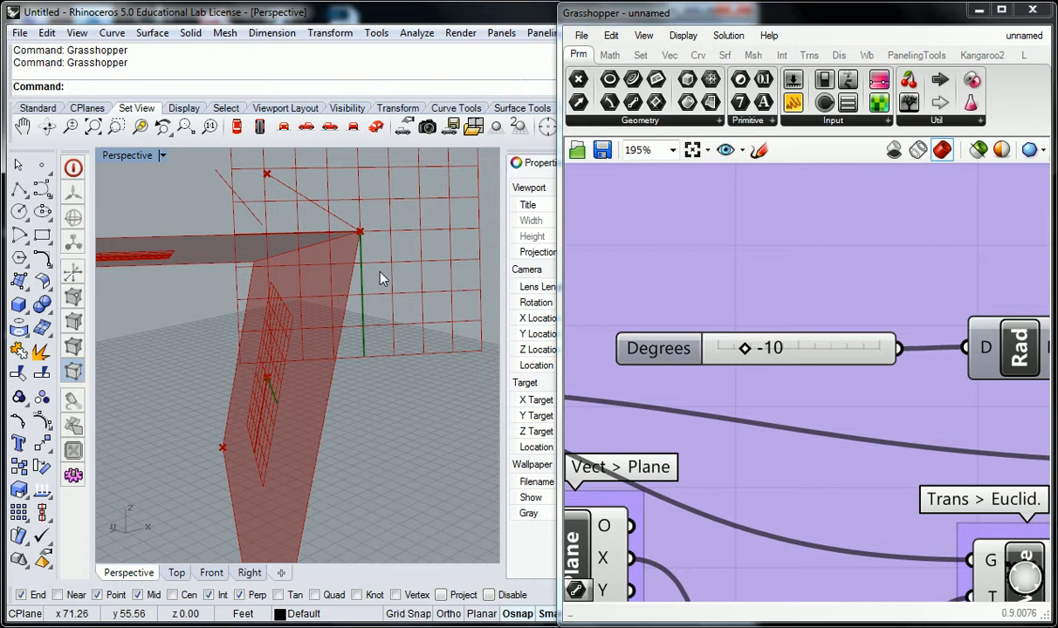
pyautogui.rightClick(226, 626)
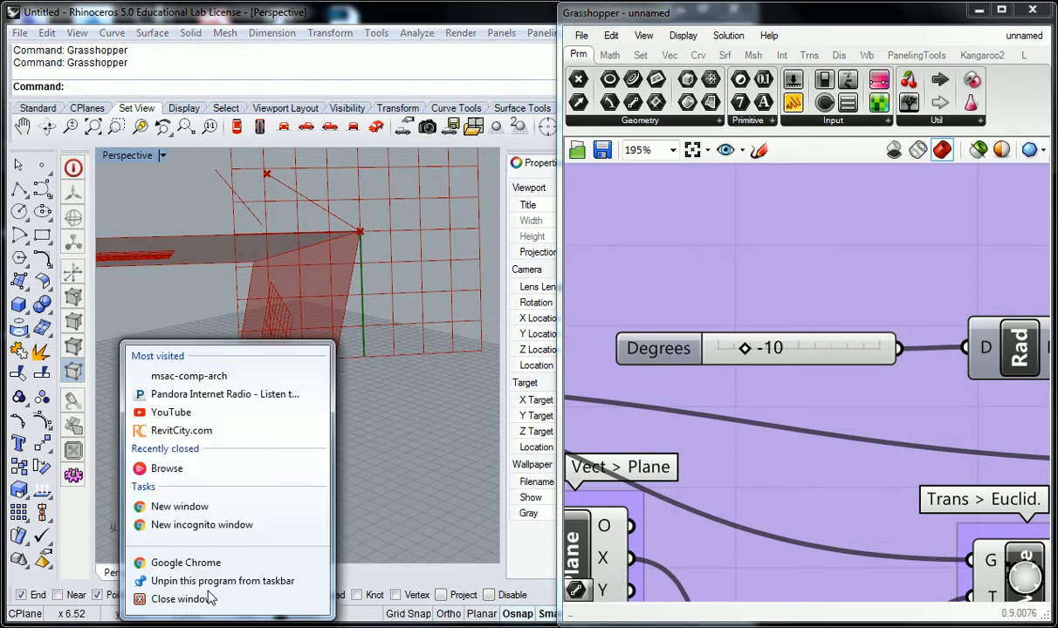
# Open a new Chrome window and search Google for CARNIVAL RIDES.
pyautogui.click(187, 507)
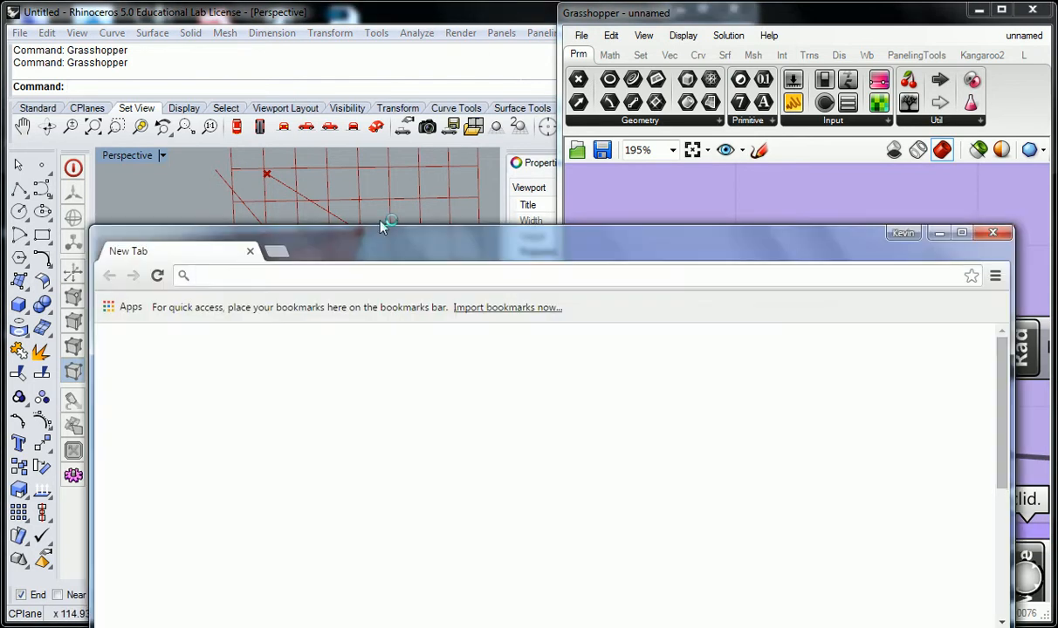
pyautogui.write('CARNI')
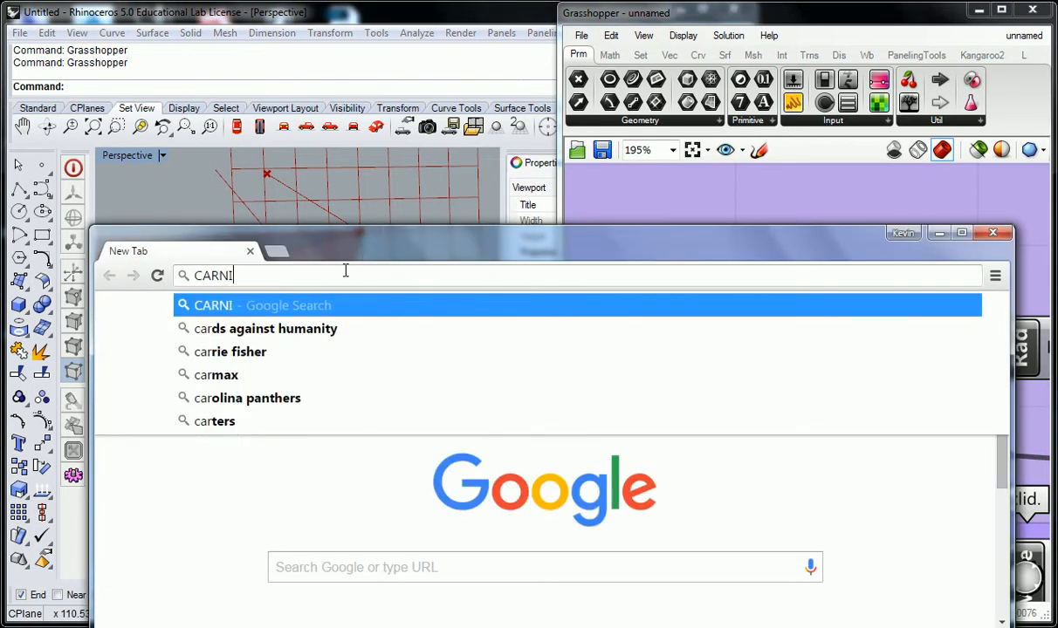
pyautogui.write('VAL RIDE HO')
pyautogui.press('BackSpace')
pyautogui.press('BackSpace')
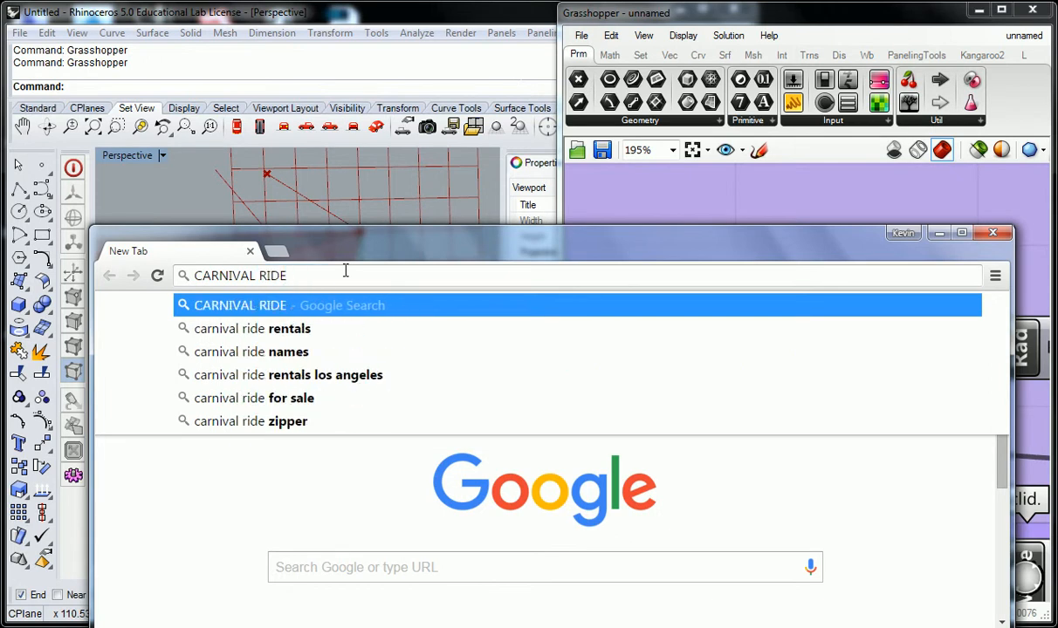
pyautogui.write('S')
pyautogui.press('Return')
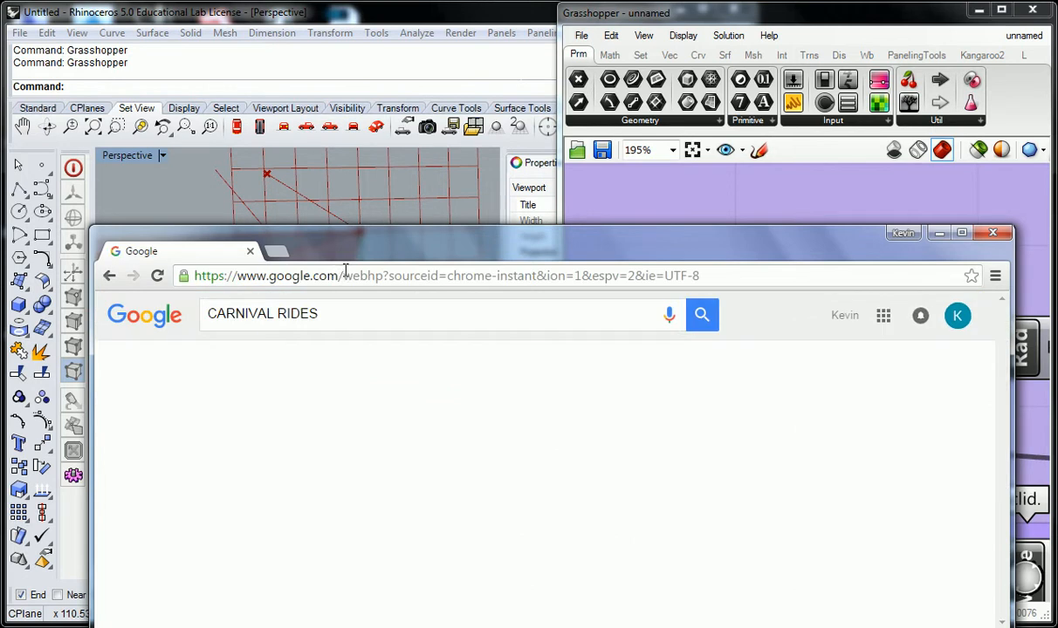
# Show the image results for the carnival rides search in a maximized browser window.
pyautogui.moveTo(407, 241); pyautogui.dragTo(397, 143)
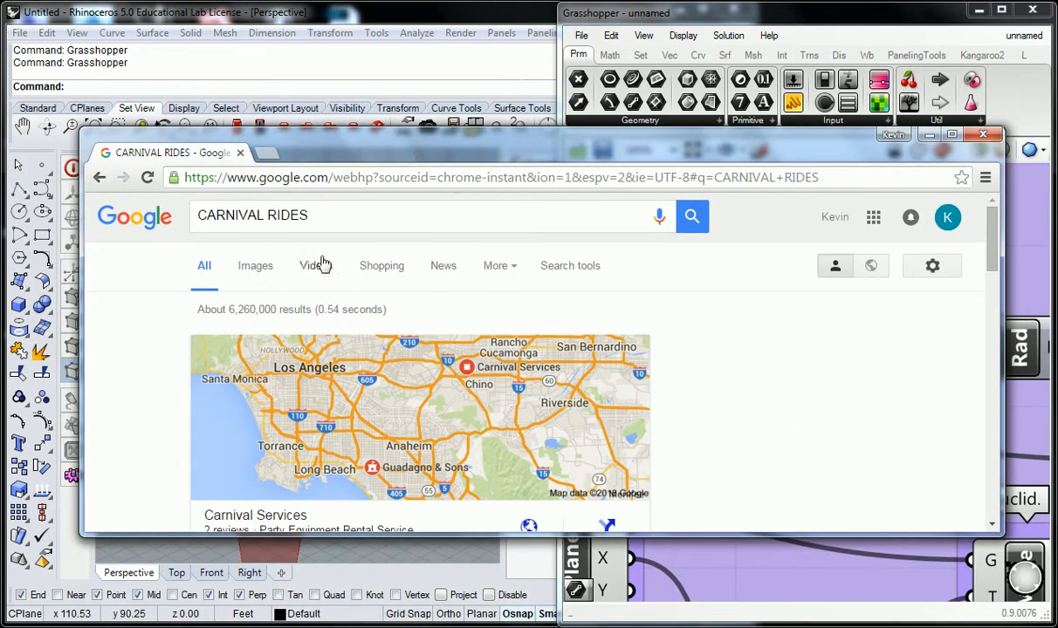
pyautogui.click(256, 266)
pyautogui.doubleClick(727, 135)
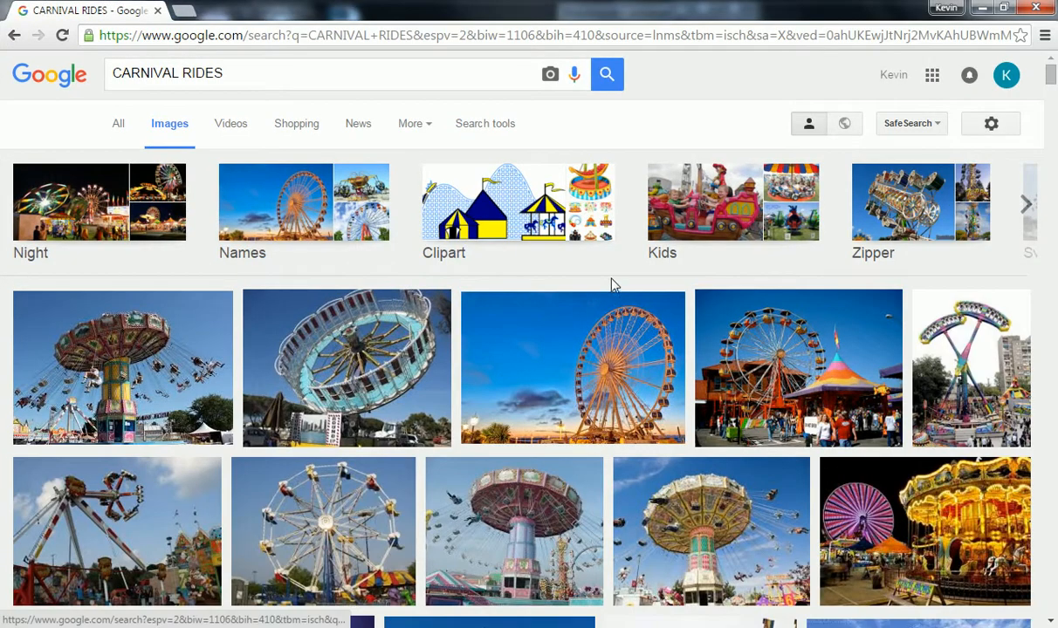
# Enlarge the KMG Voyager swinging-arm ride among the image results to study its rotation, and close the preview.
pyautogui.scroll(-2, 605, 284)
pyautogui.scroll(-2, 585, 299)
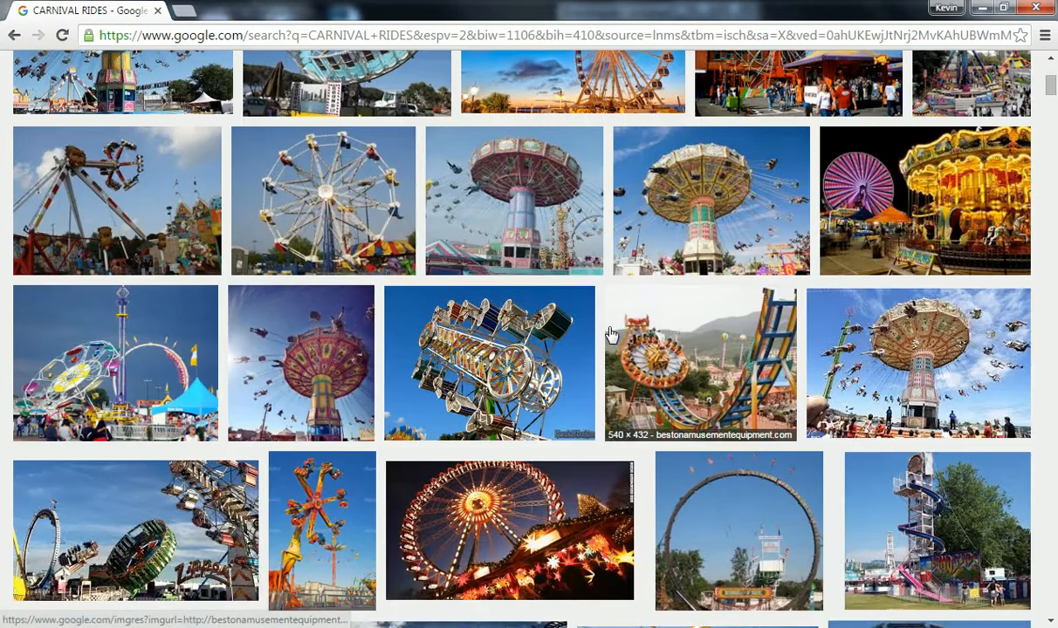
pyautogui.scroll(2, 609, 331)
pyautogui.scroll(1, 610, 332)
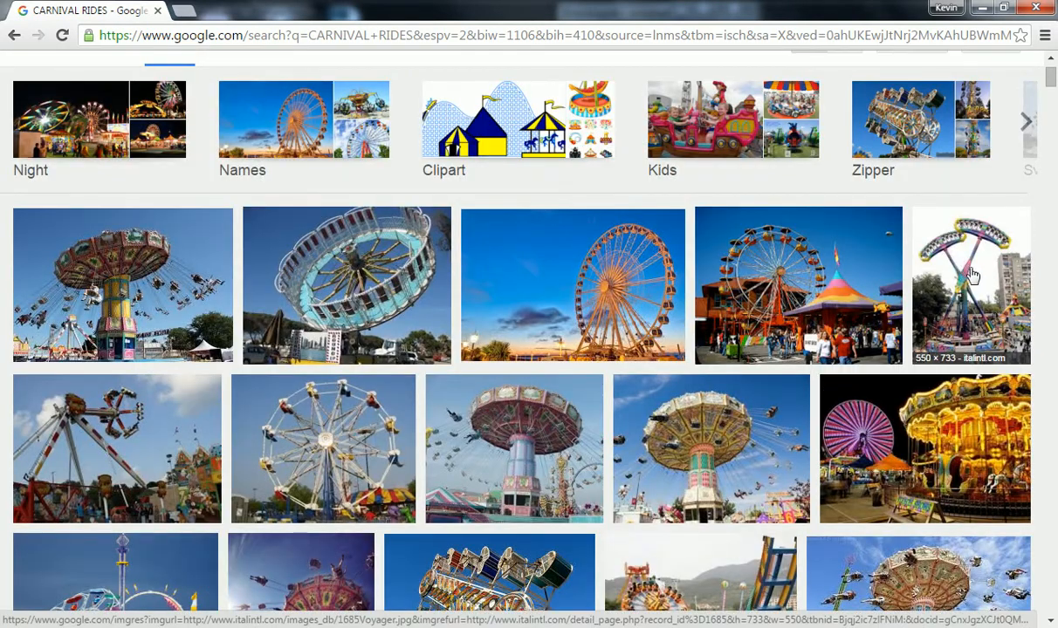
pyautogui.click(918, 255)
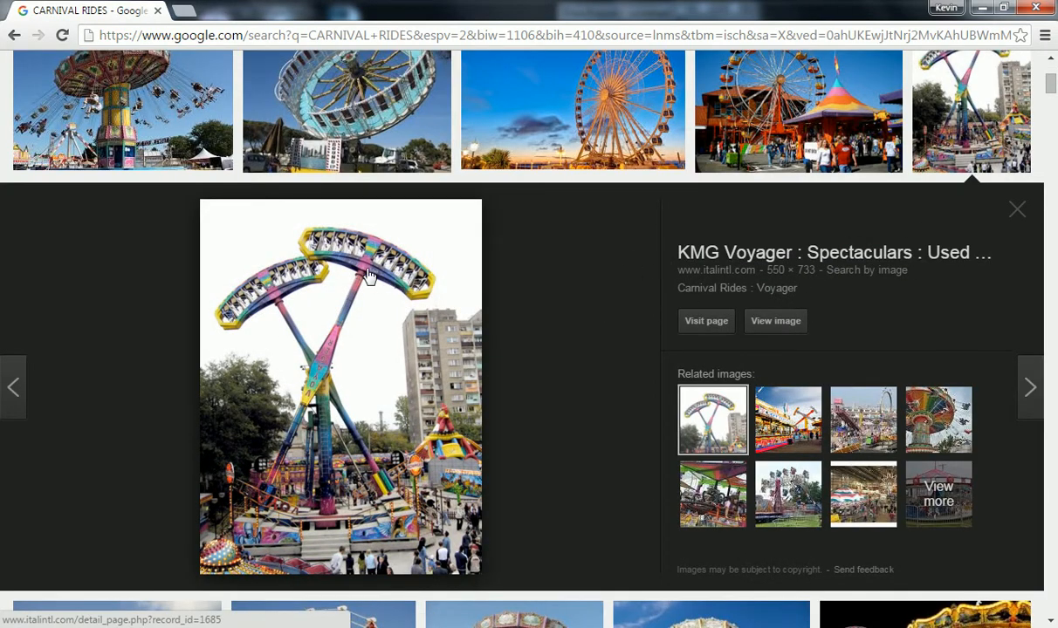
pyautogui.click(1016, 210)
# Look further through the carnival ride images for rides that combine several rotating arms.
pyautogui.scroll(-6, 509, 274)
pyautogui.scroll(-5, 508, 274)
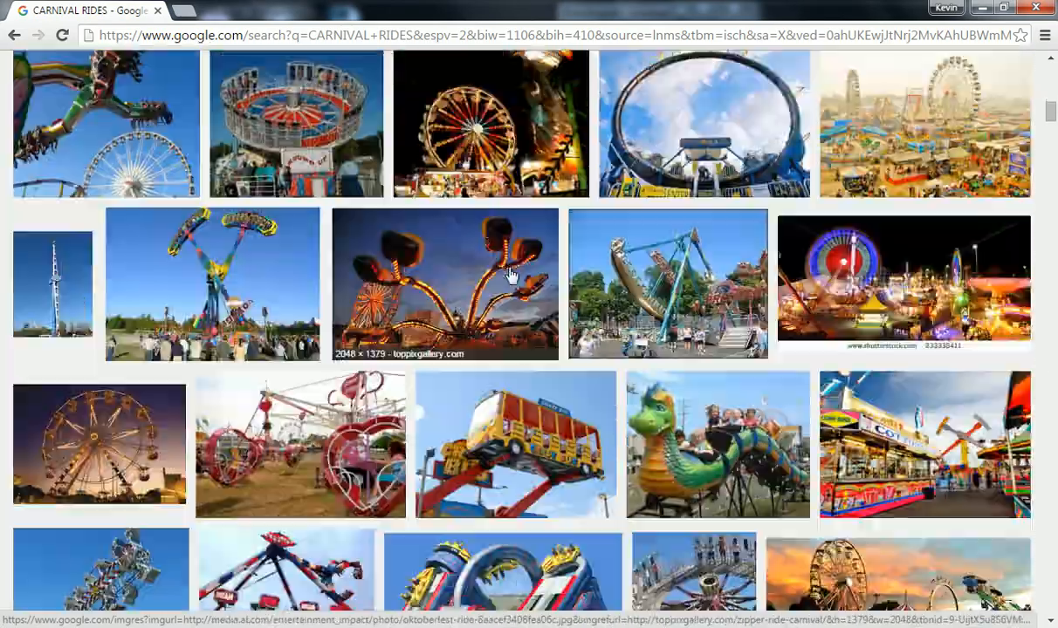
pyautogui.scroll(-1, 512, 274)
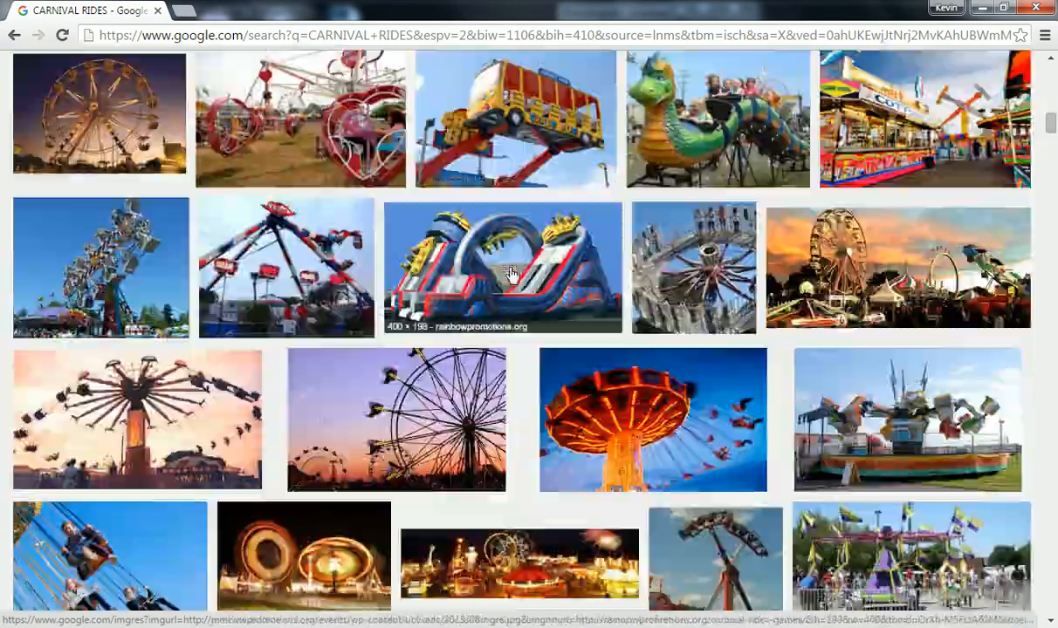
pyautogui.scroll(-5, 511, 274)
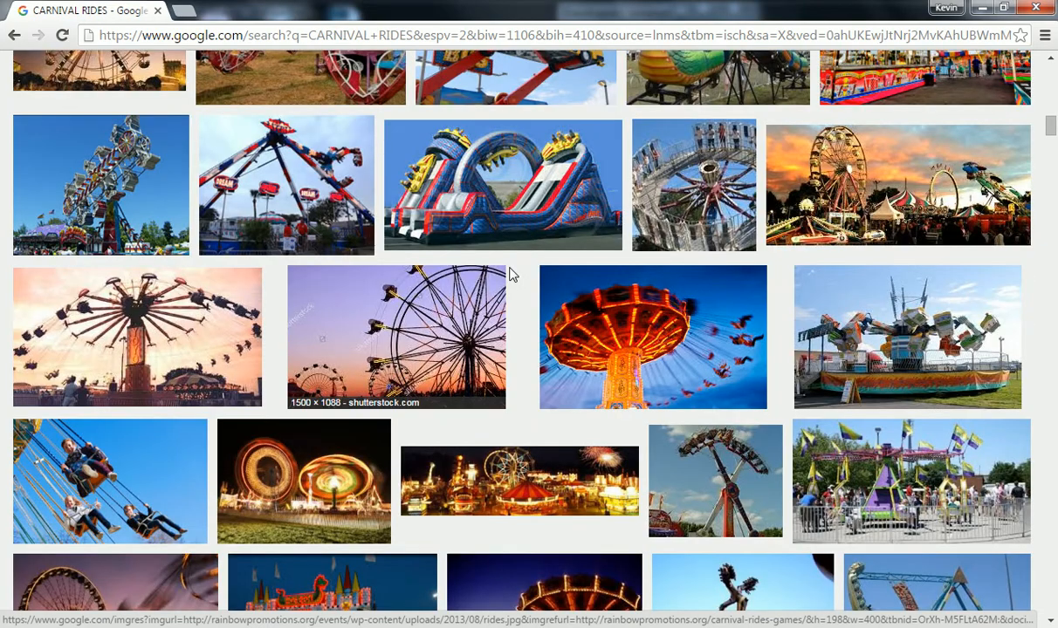
pyautogui.scroll(-2, 512, 274)
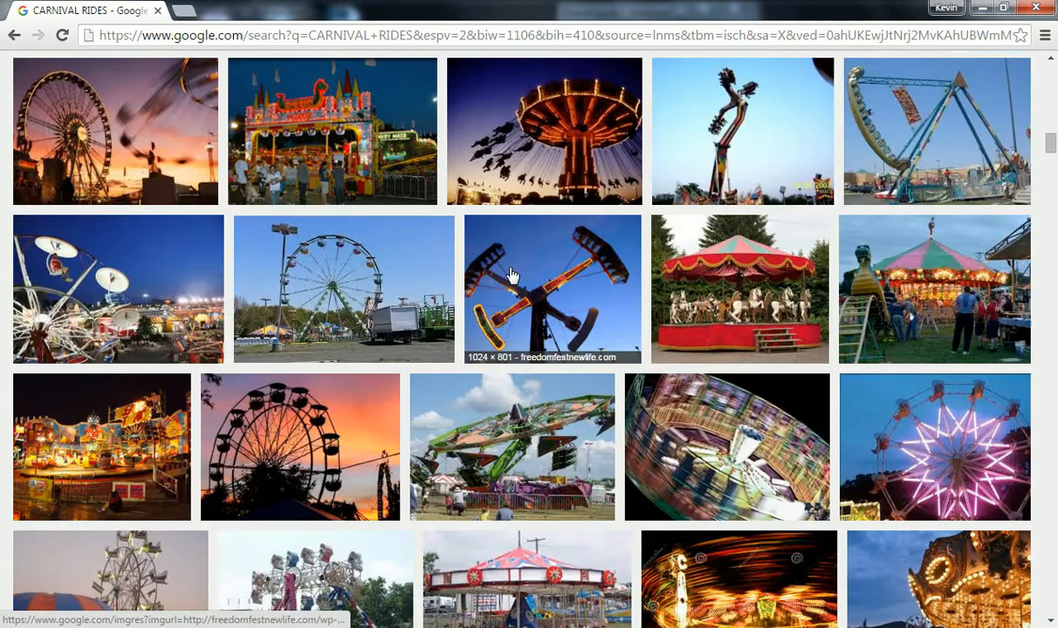
pyautogui.scroll(-2, 512, 276)
pyautogui.scroll(-4, 511, 274)
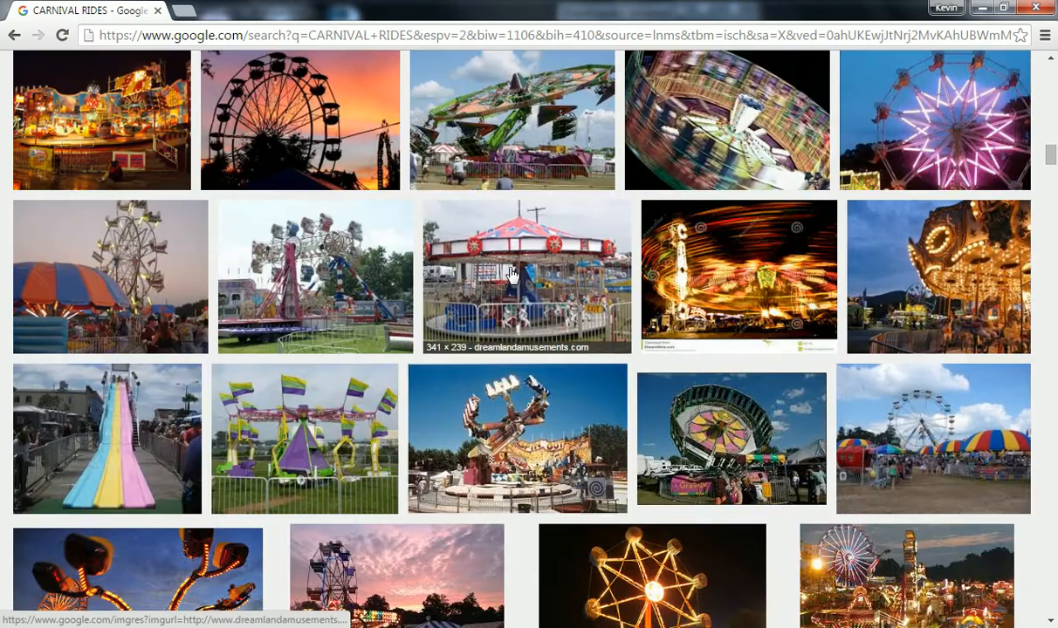
pyautogui.scroll(-3, 512, 274)
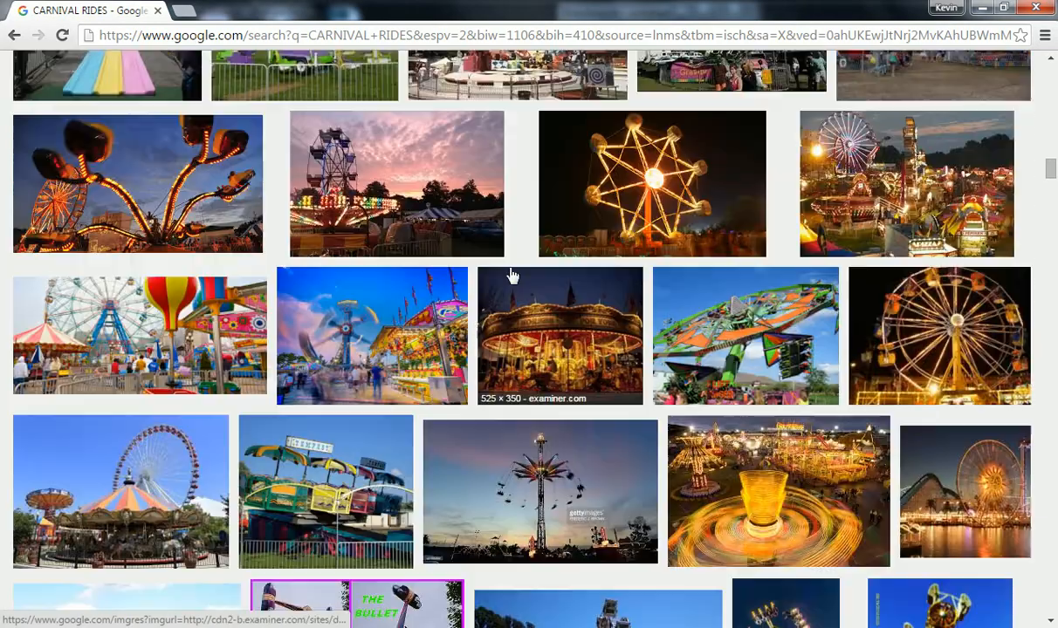
pyautogui.scroll(-1, 512, 276)
pyautogui.scroll(-3, 511, 276)
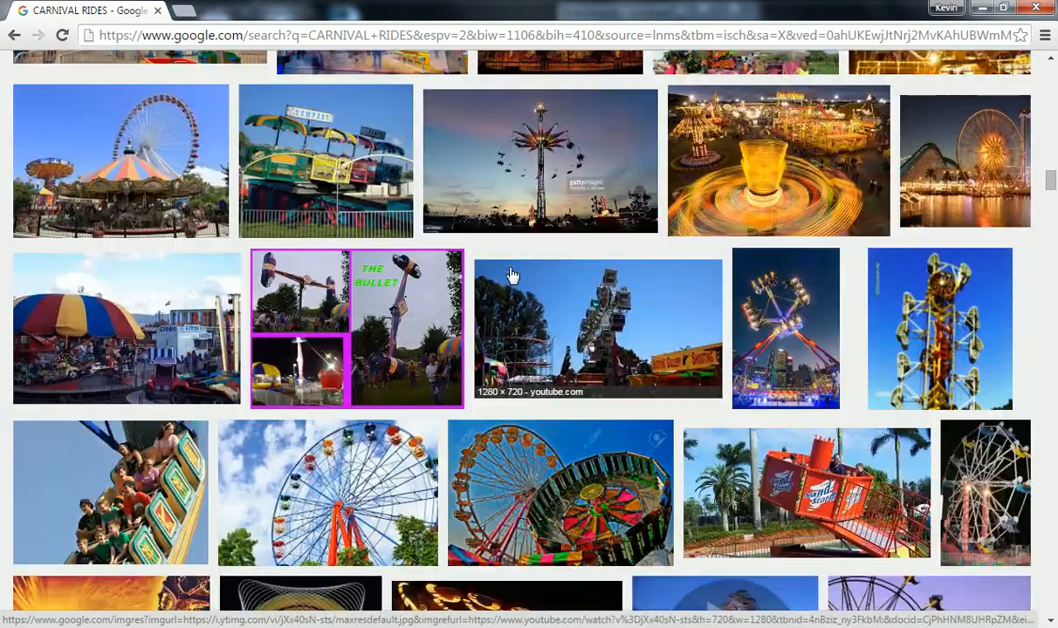
pyautogui.scroll(-3, 511, 275)
pyautogui.scroll(-2, 511, 276)
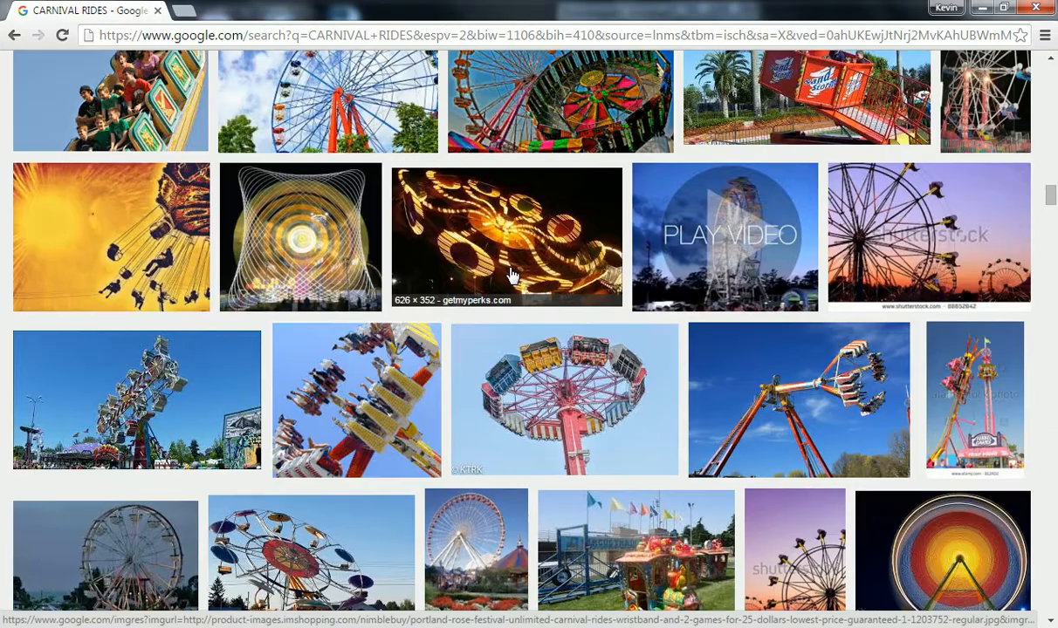
pyautogui.scroll(-6, 511, 276)
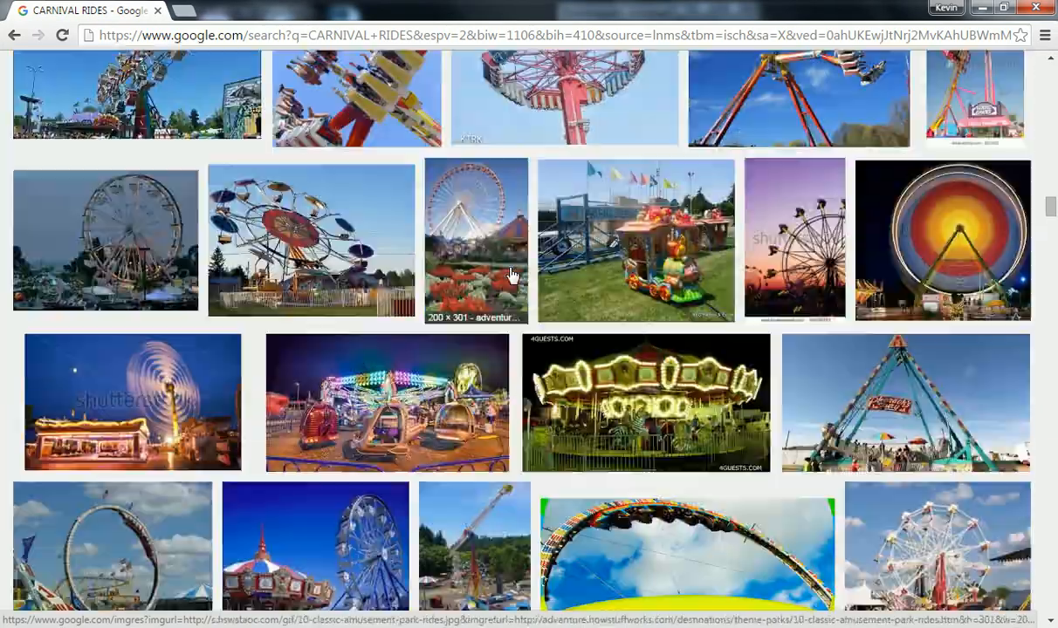
pyautogui.scroll(-7, 511, 276)
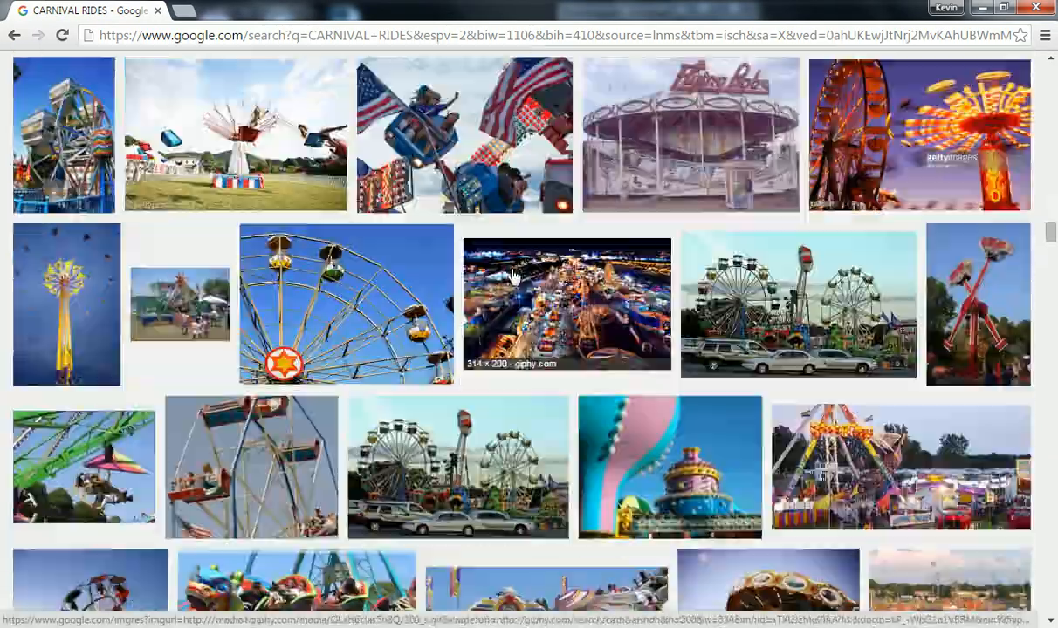
pyautogui.scroll(-4, 523, 270)
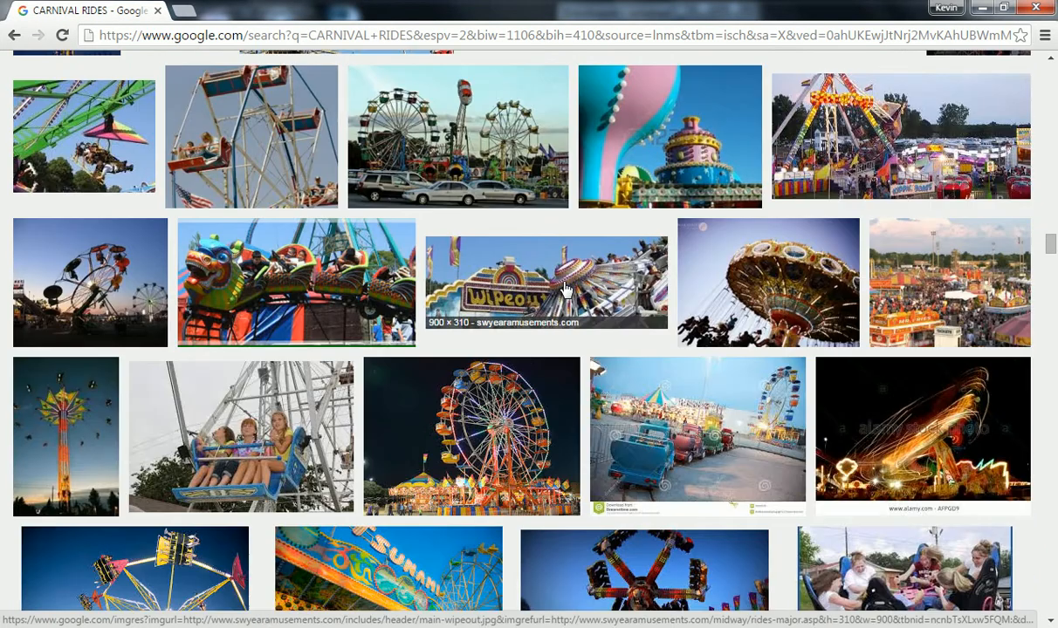
# Minimize the browser to return to Rhino and inspect the folded surfaces' upper corner in Perspective.
pyautogui.click(983, 8)
pyautogui.moveTo(428, 322); pyautogui.dragTo(286, 312, button='right')
pyautogui.moveTo(400, 333); pyautogui.dragTo(359, 315, button='right')
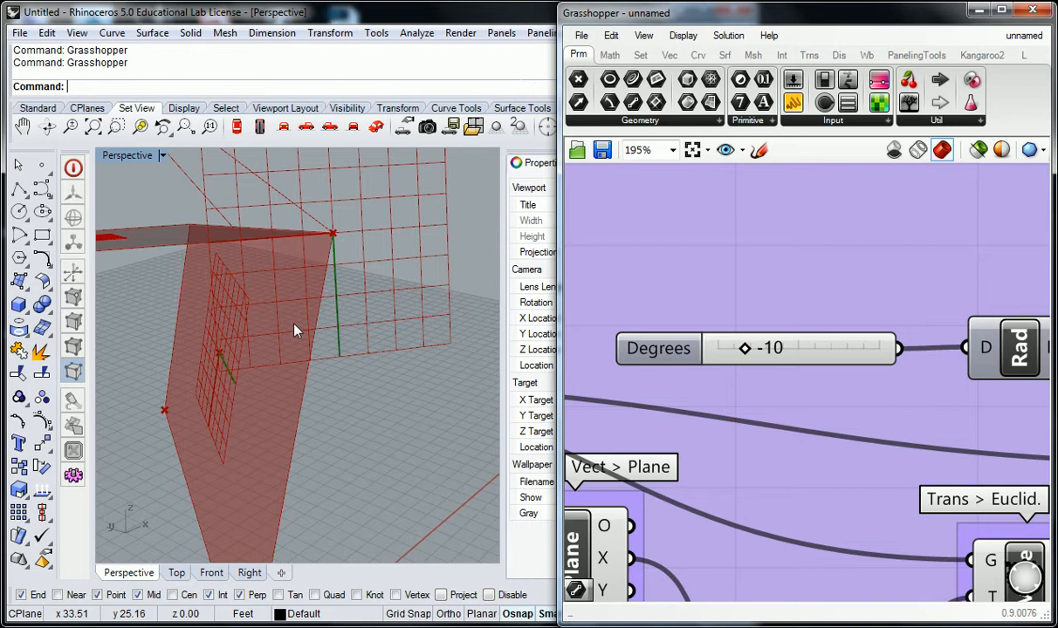
# Locate the copied group below the original one and select its DePlane component to highlight its output in Perspective.
pyautogui.scroll(-5, 782, 221)
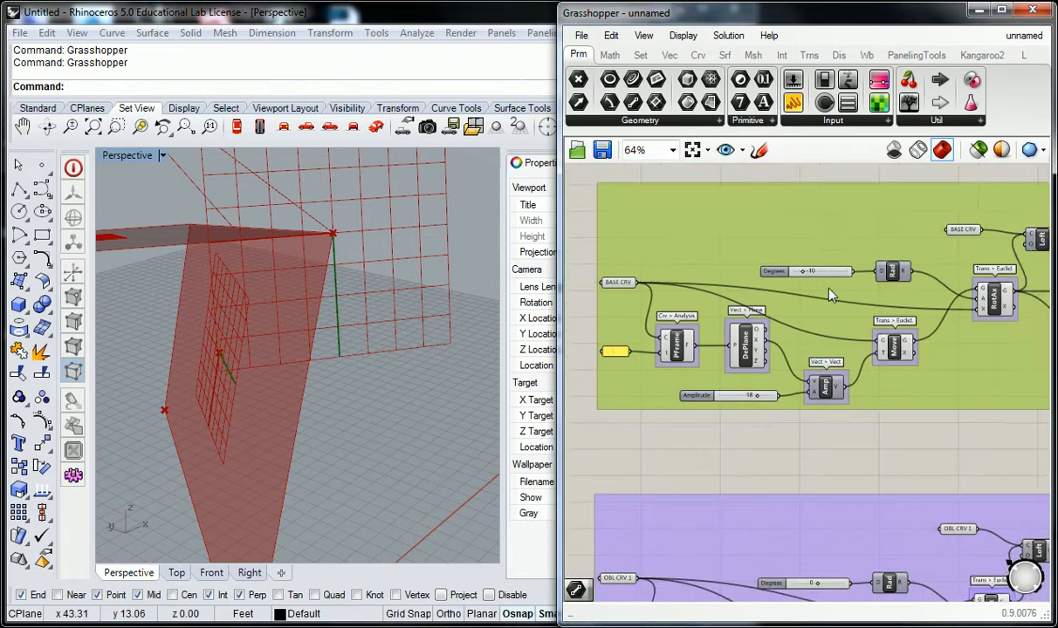
pyautogui.click(764, 330)
pyautogui.click(697, 336)
pyautogui.click(698, 336)
pyautogui.moveTo(779, 434); pyautogui.dragTo(808, 78, button='right')
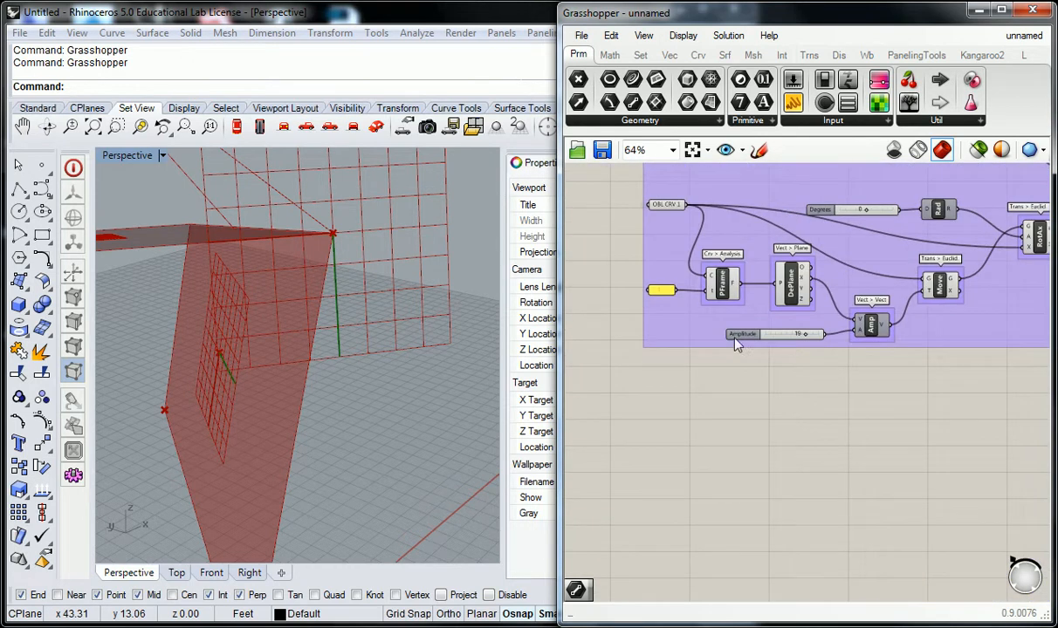
pyautogui.scroll(3, 745, 280)
pyautogui.click(829, 284)
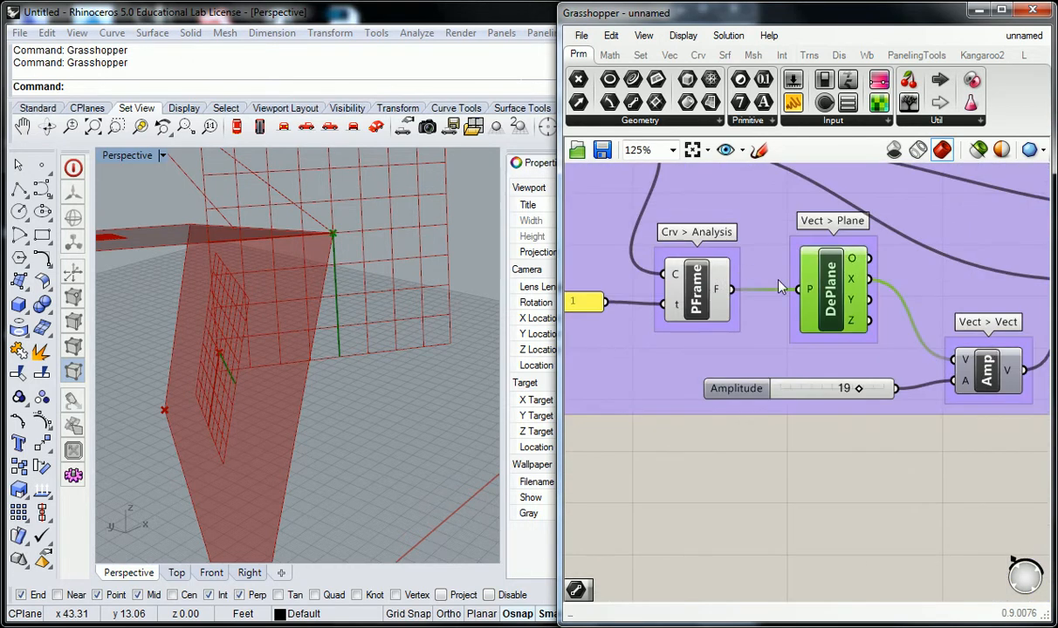
# Highlight the copied group's PFrame component and examine its plane at the corner of the folded surfaces in Perspective.
pyautogui.click(712, 293)
pyautogui.moveTo(349, 341); pyautogui.dragTo(372, 362, button='right')
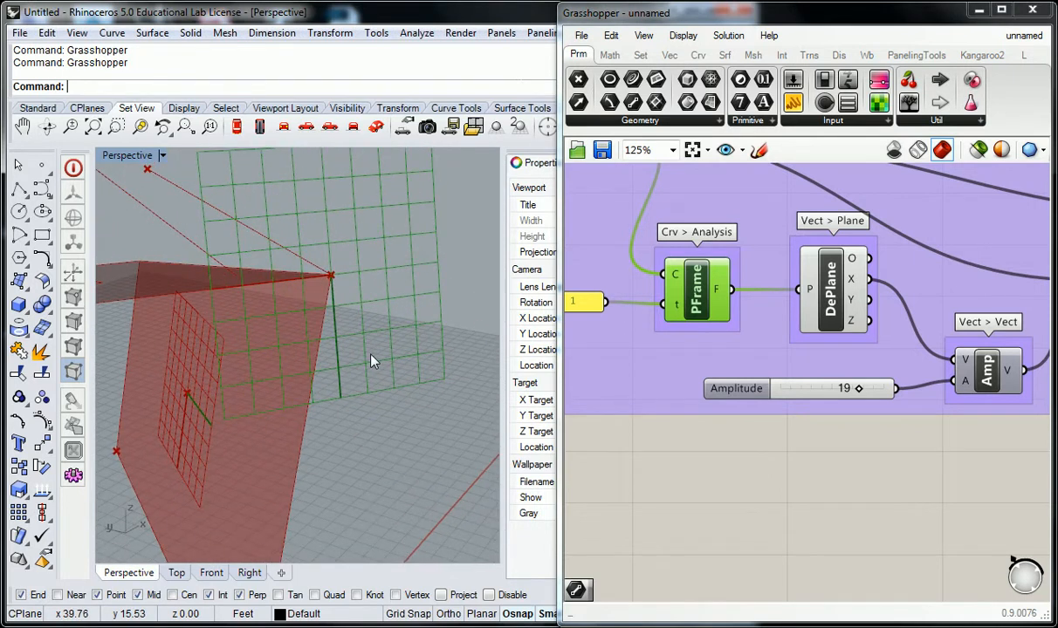
pyautogui.moveTo(354, 365)
pyautogui.mouseDown(button='right')
pyautogui.moveTo(515, 337)
pyautogui.moveTo(425, 323)
pyautogui.moveTo(367, 381)
pyautogui.mouseUp(button='right')
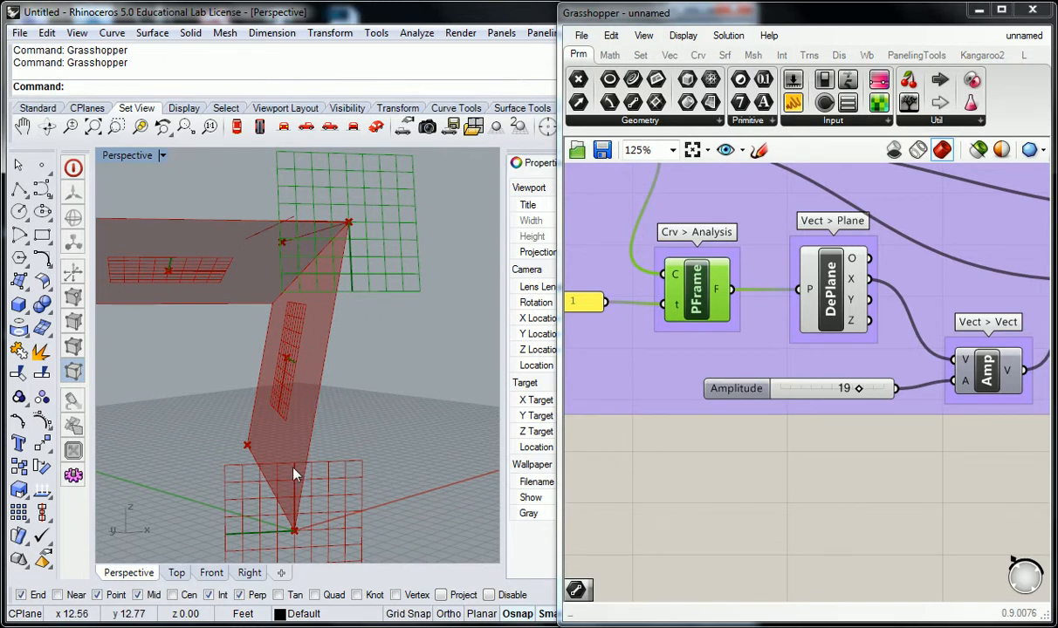
pyautogui.moveTo(390, 345); pyautogui.dragTo(385, 377, button='right')
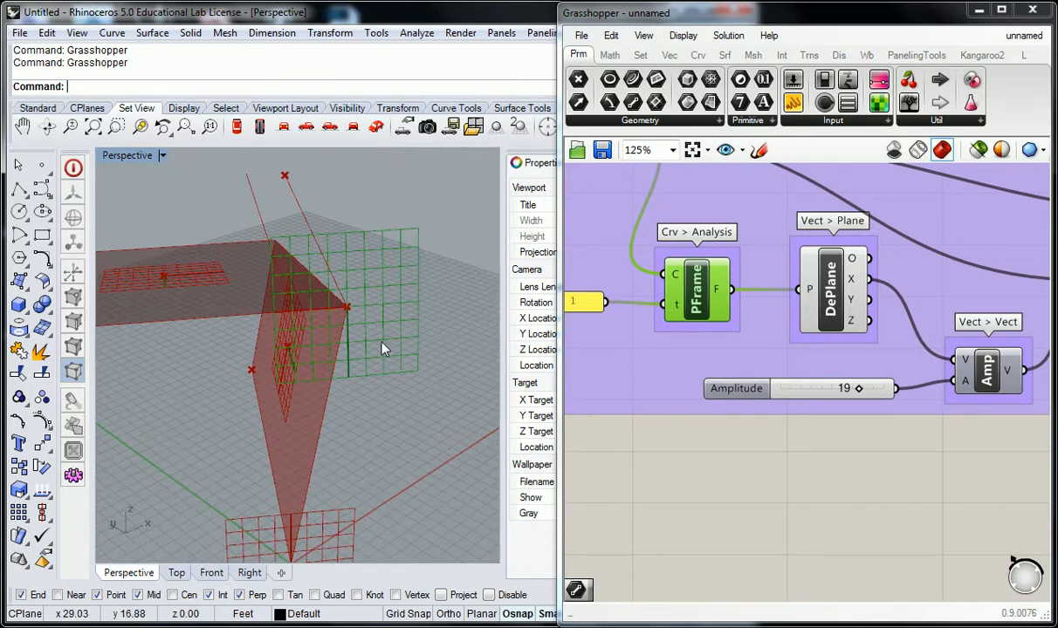
pyautogui.moveTo(745, 290); pyautogui.dragTo(764, 356, button='right')
pyautogui.moveTo(389, 314); pyautogui.dragTo(337, 303, button='right')
pyautogui.scroll(3, 337, 304)
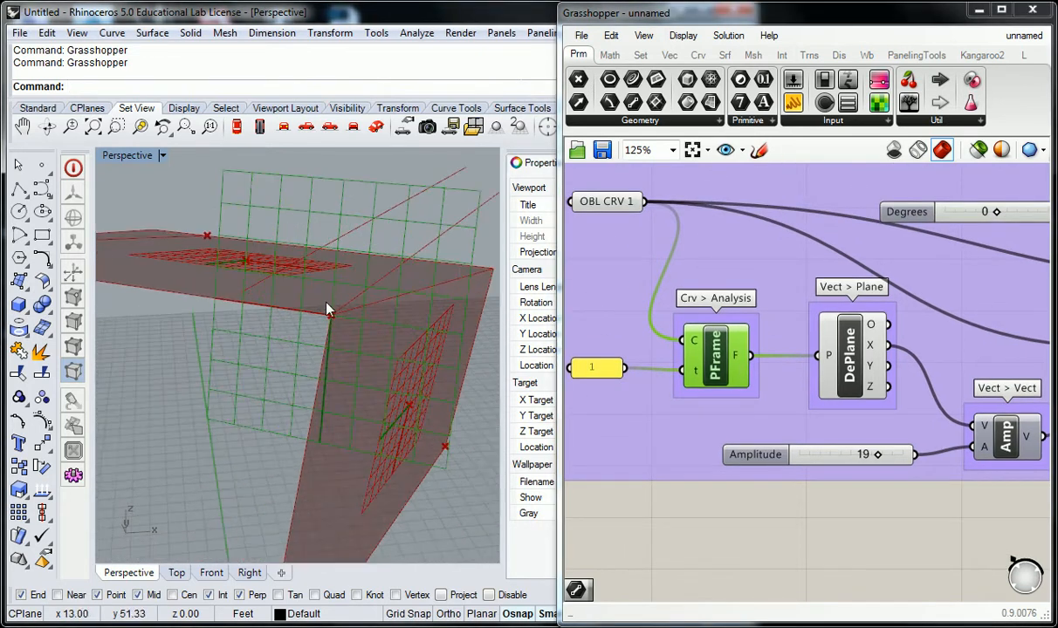
# Set the copied group's RotAx Degrees slider to -1.
pyautogui.click(909, 265)
pyautogui.moveTo(911, 264); pyautogui.dragTo(812, 287, button='right')
pyautogui.moveTo(899, 240)
pyautogui.mouseDown()
pyautogui.moveTo(938, 236)
pyautogui.moveTo(861, 238)
pyautogui.moveTo(904, 238)
pyautogui.moveTo(895, 247)
pyautogui.mouseUp()
pyautogui.scroll(-4, 768, 489)
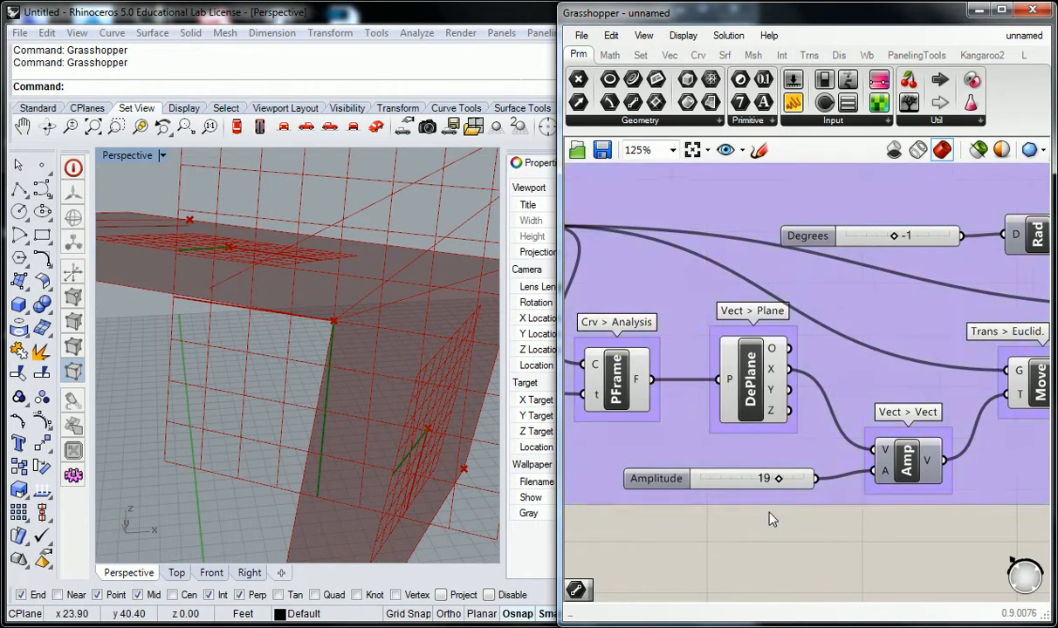
# Highlight the copied group's PFrame plane again, check its orientation against the folded surfaces, and clear the selection.
pyautogui.scroll(4, 756, 460)
pyautogui.click(743, 444)
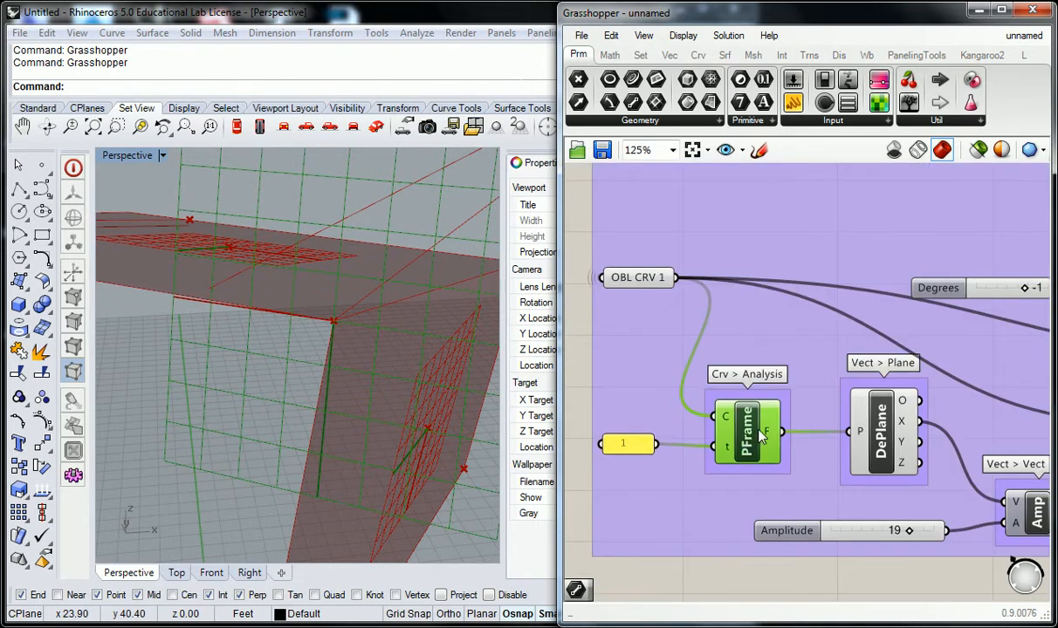
pyautogui.moveTo(333, 368); pyautogui.dragTo(410, 332, button='right')
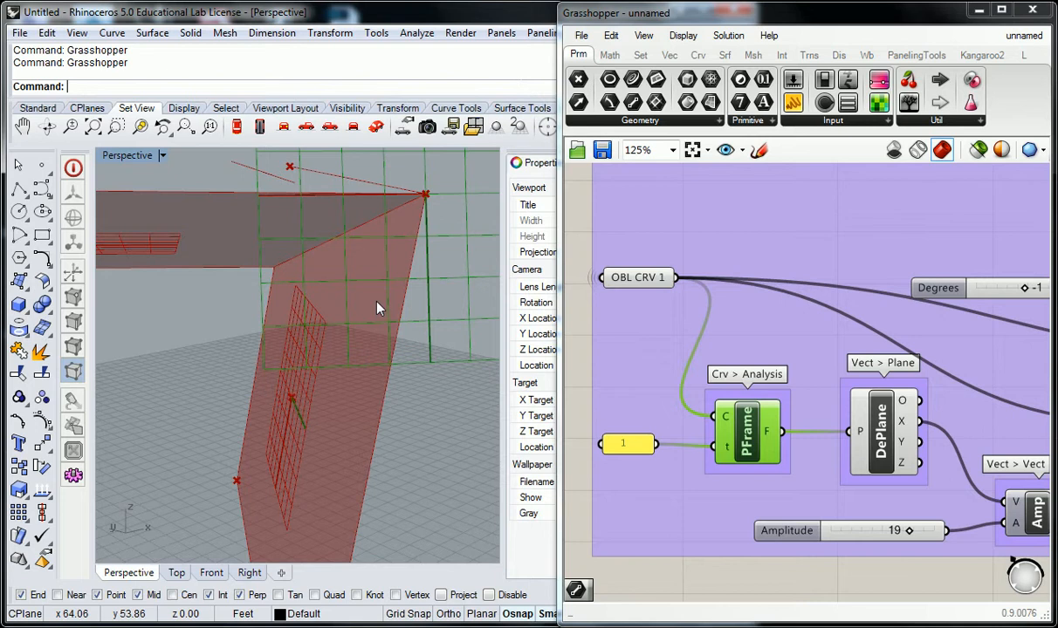
pyautogui.click(837, 561)
# Review the original and copied groups side by side, from their RotAx components through to Rot3D.
pyautogui.scroll(-3, 776, 233)
pyautogui.moveTo(778, 233); pyautogui.dragTo(693, 293, button='right')
pyautogui.moveTo(822, 328)
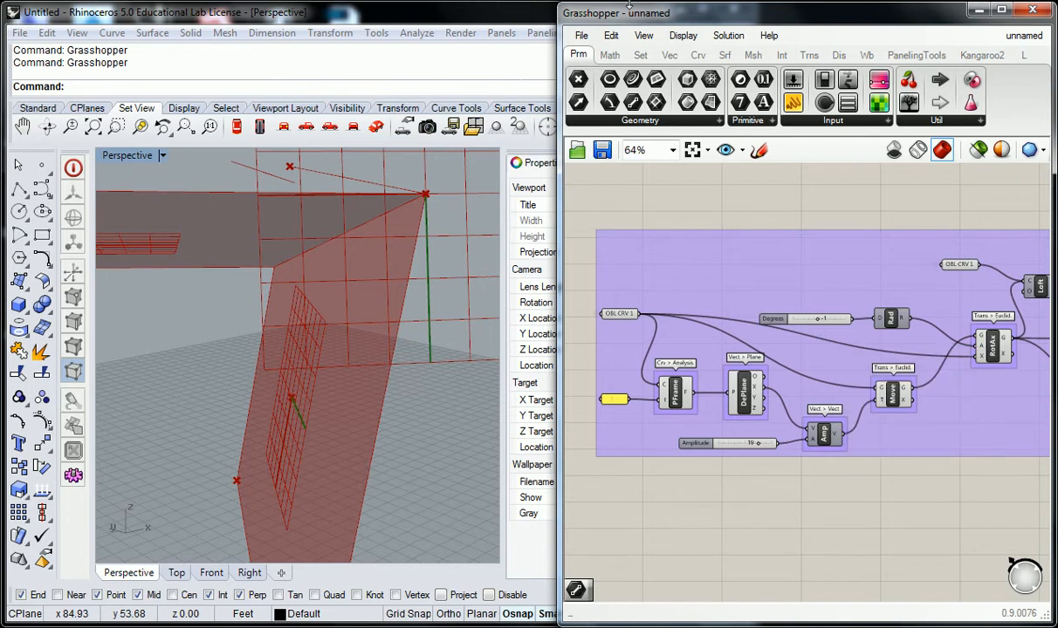
pyautogui.scroll(-3, 794, 207)
pyautogui.scroll(4, 791, 269)
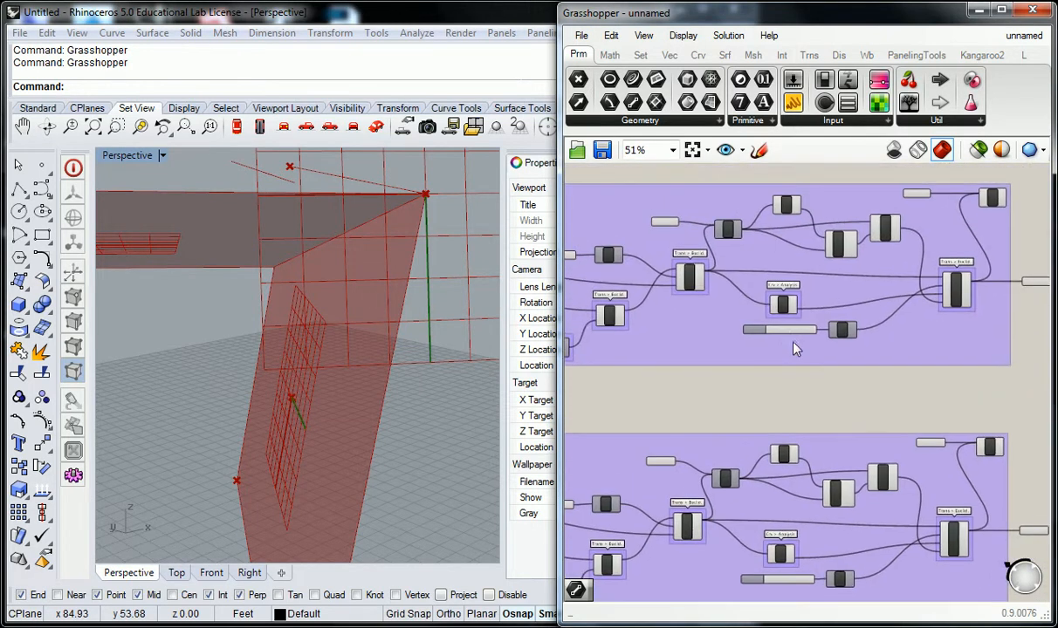
pyautogui.moveTo(733, 286); pyautogui.dragTo(946, 279, button='right')
pyautogui.moveTo(798, 298); pyautogui.dragTo(989, 297, button='right')
pyautogui.moveTo(798, 324)
pyautogui.mouseDown(button='right')
pyautogui.moveTo(878, 335)
pyautogui.moveTo(790, 334)
pyautogui.mouseUp(button='right')
pyautogui.scroll(1, 749, 391)
pyautogui.scroll(-3, 768, 384)
pyautogui.scroll(2, 858, 302)
# Lower the original group's Degrees slider feeding Rot3D slightly.
pyautogui.moveTo(909, 338); pyautogui.dragTo(684, 348, button='right')
pyautogui.moveTo(827, 375); pyautogui.dragTo(733, 378, button='right')
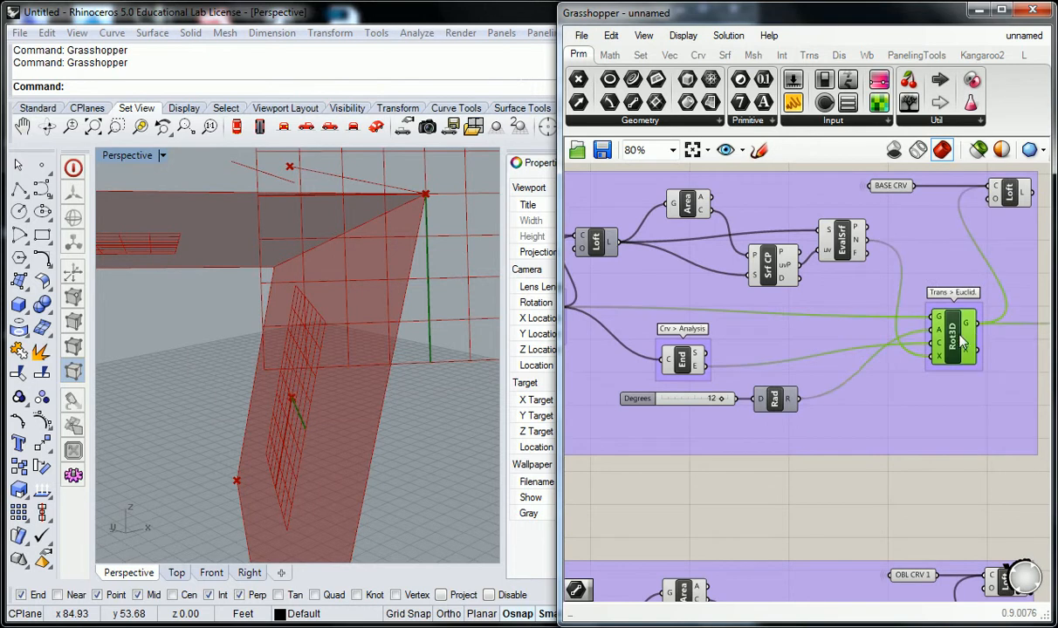
pyautogui.moveTo(721, 398); pyautogui.dragTo(717, 399)
pyautogui.scroll(-3, 751, 362)
pyautogui.scroll(4, 720, 385)
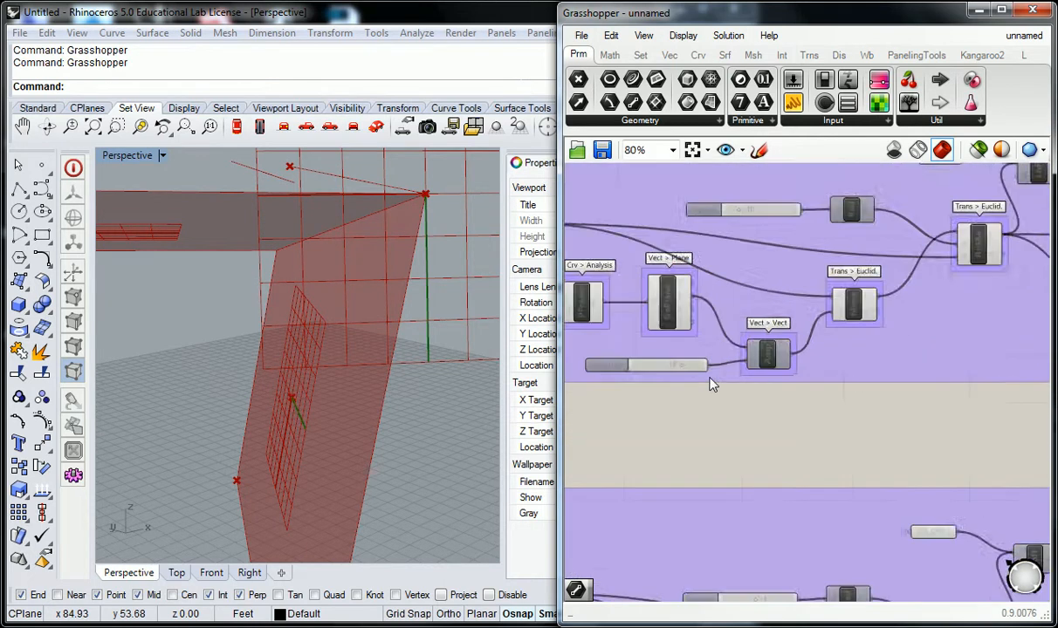
# Set the original group's Amplitude slider to 17 and its RotAx Degrees slider to -10.
pyautogui.moveTo(660, 362)
pyautogui.mouseDown()
pyautogui.moveTo(631, 361)
pyautogui.moveTo(669, 363)
pyautogui.mouseUp()
pyautogui.moveTo(659, 356); pyautogui.dragTo(752, 376, button='right')
pyautogui.scroll(-1, 752, 373)
pyautogui.scroll(2, 756, 378)
pyautogui.moveTo(790, 240)
pyautogui.mouseDown()
pyautogui.moveTo(836, 244)
pyautogui.moveTo(808, 247)
pyautogui.mouseUp()
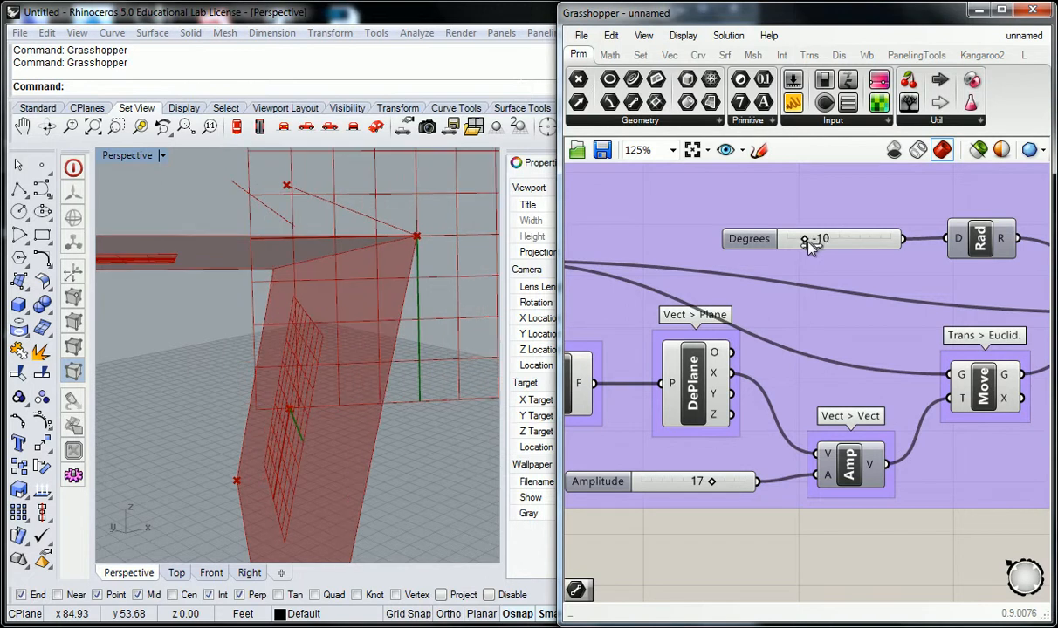
# Add a Rotate component from the Euclidean transforms to the copied group and place it below DePlane.
pyautogui.scroll(-3, 855, 536)
pyautogui.scroll(2, 873, 515)
pyautogui.moveTo(850, 405); pyautogui.dragTo(858, 299, button='right')
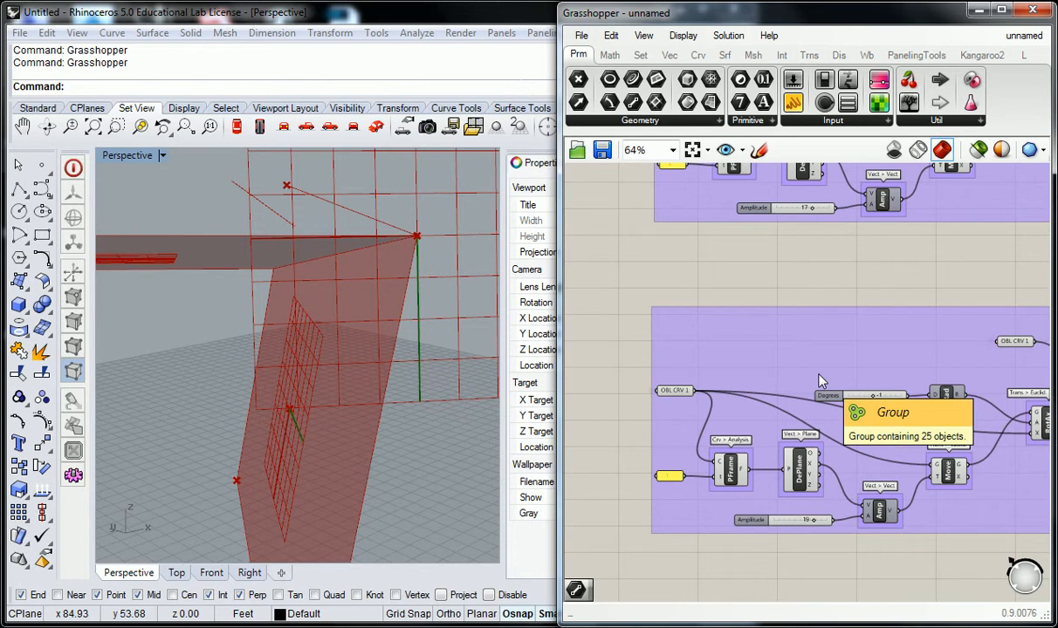
pyautogui.moveTo(845, 290); pyautogui.dragTo(739, 262, button='right')
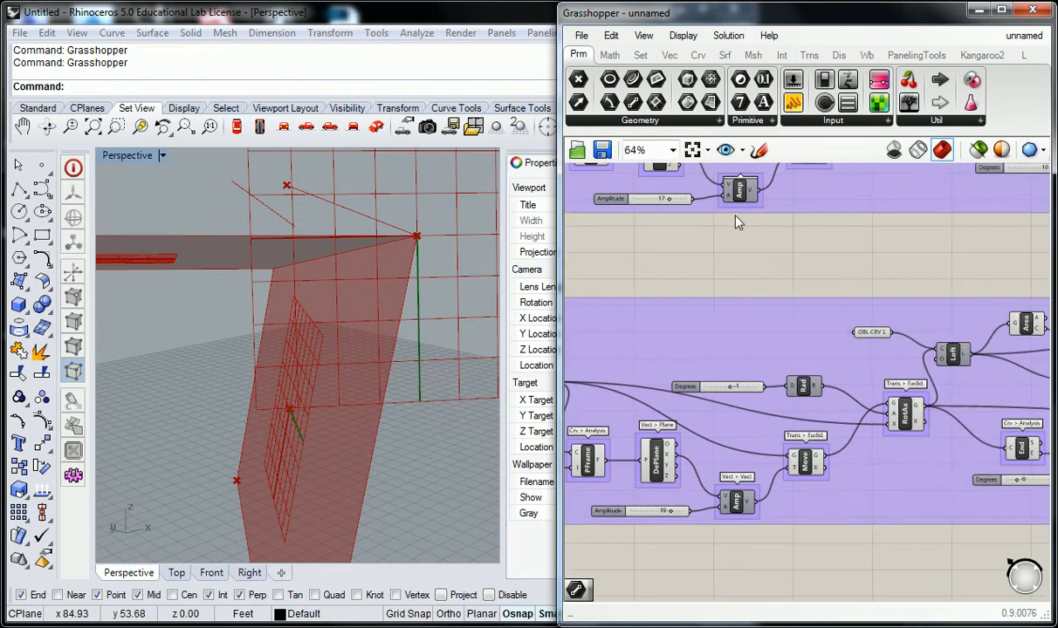
pyautogui.moveTo(698, 58)
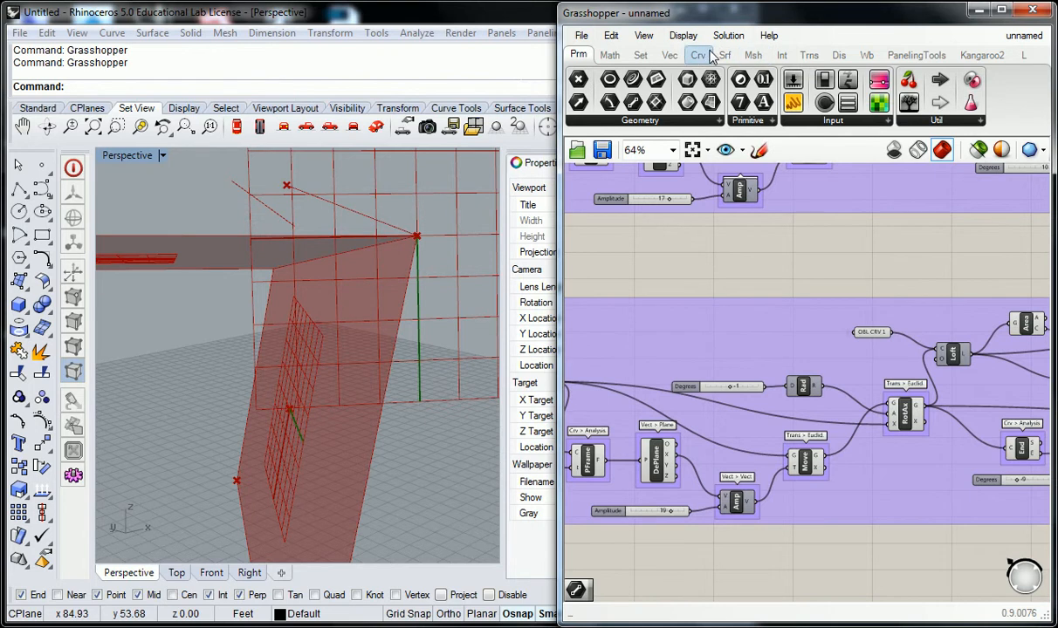
pyautogui.click(809, 55)
pyautogui.click(717, 120)
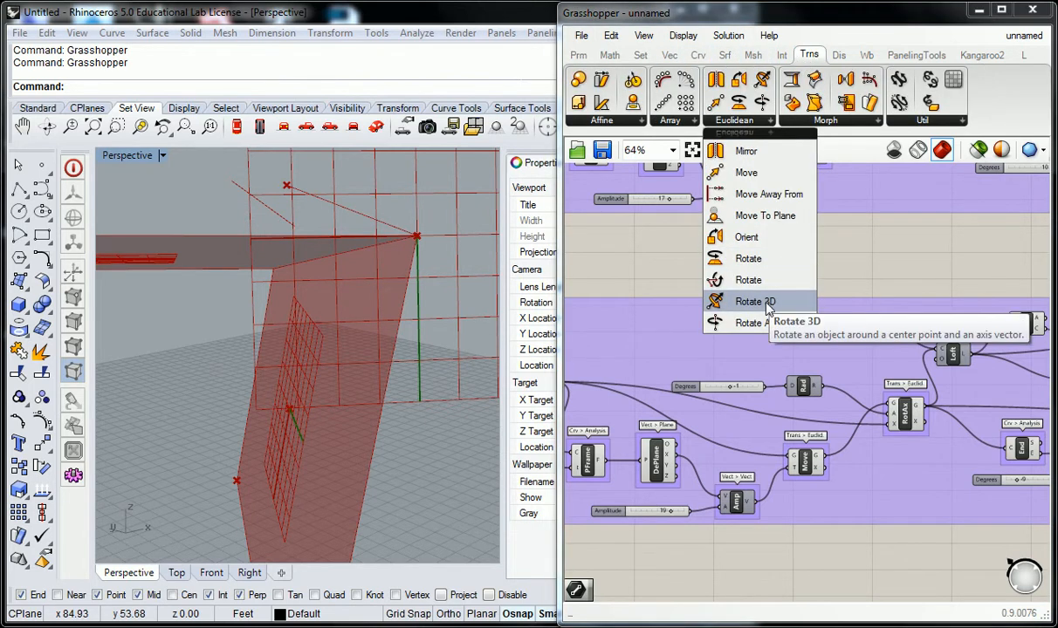
pyautogui.click(737, 257)
pyautogui.click(688, 342)
pyautogui.moveTo(720, 352); pyautogui.dragTo(892, 325, button='right')
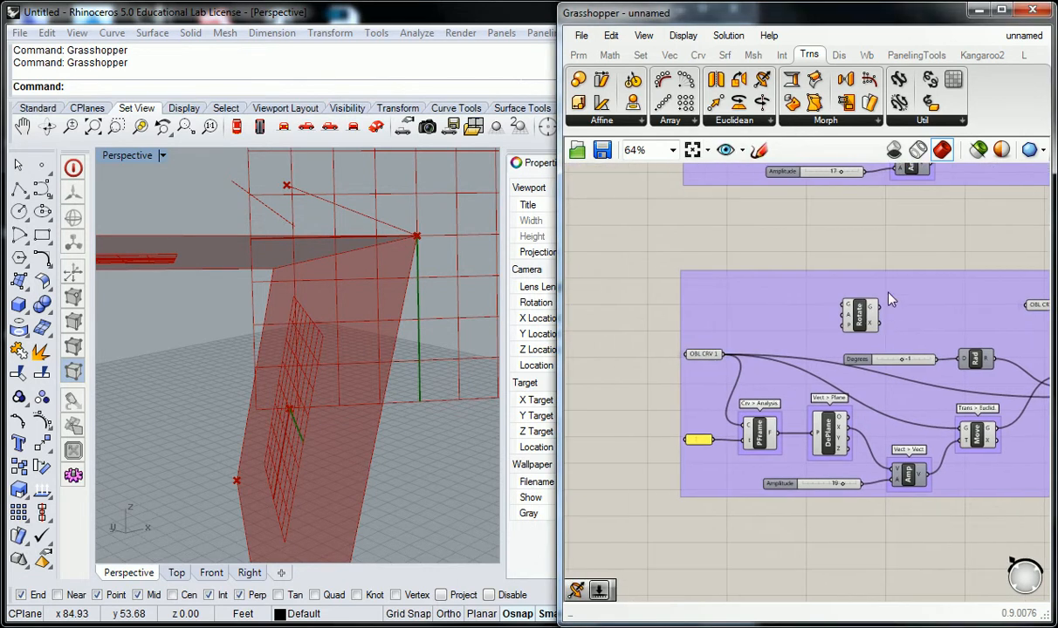
pyautogui.moveTo(863, 322); pyautogui.dragTo(793, 472)
pyautogui.moveTo(907, 479); pyautogui.dragTo(858, 465, button='right')
pyautogui.scroll(3, 858, 465)
pyautogui.moveTo(854, 504); pyautogui.dragTo(761, 446)
pyautogui.moveTo(864, 454)
pyautogui.mouseDown()
pyautogui.moveTo(899, 461)
pyautogui.moveTo(855, 450)
pyautogui.mouseUp()
pyautogui.hotkey('ctrl', 'z')
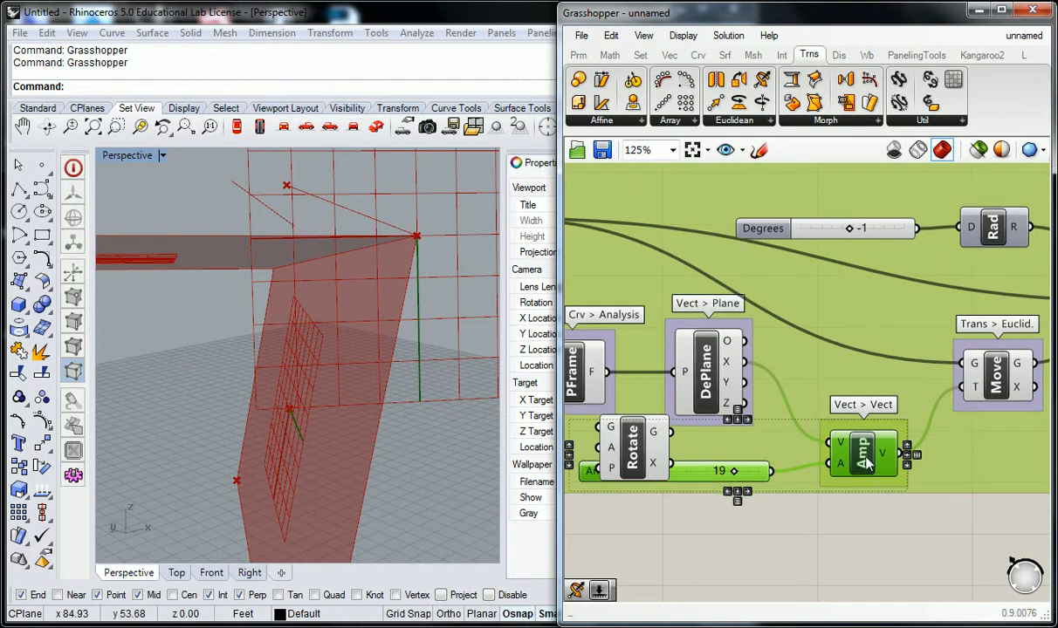
pyautogui.click(858, 512)
# Move the copied group's Amp component and Amplitude slider lower, and position Rotate in the cleared space below PFrame and DePlane.
pyautogui.click(862, 455)
pyautogui.keyDown('shift'); pyautogui.click(714, 469); pyautogui.keyUp('shift')
pyautogui.moveTo(718, 472); pyautogui.dragTo(759, 572)
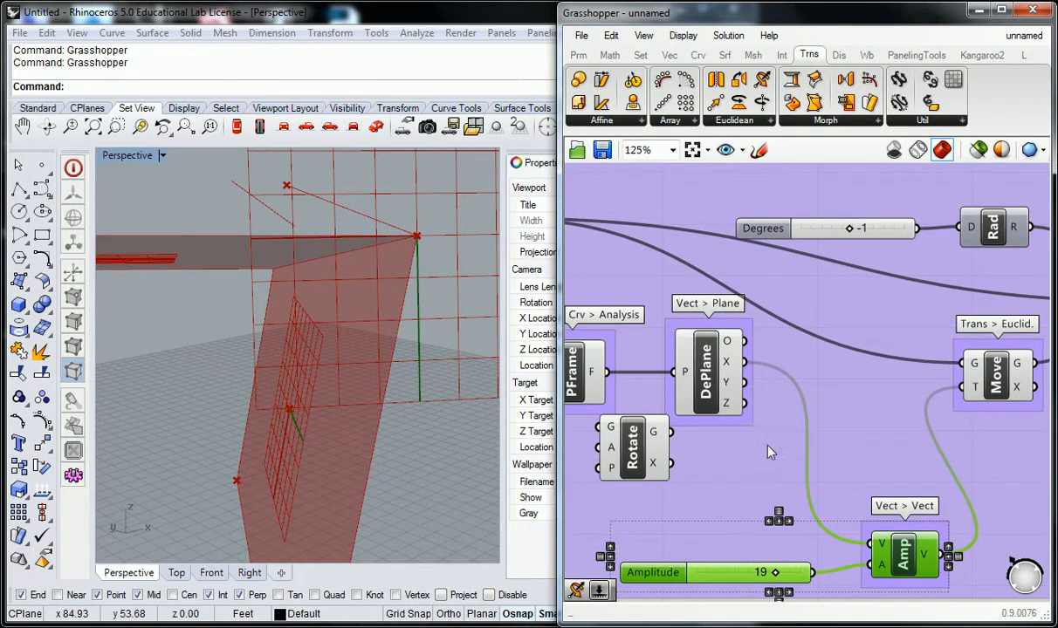
pyautogui.scroll(-3, 823, 367)
pyautogui.click(738, 517)
pyautogui.moveTo(756, 412); pyautogui.dragTo(757, 435)
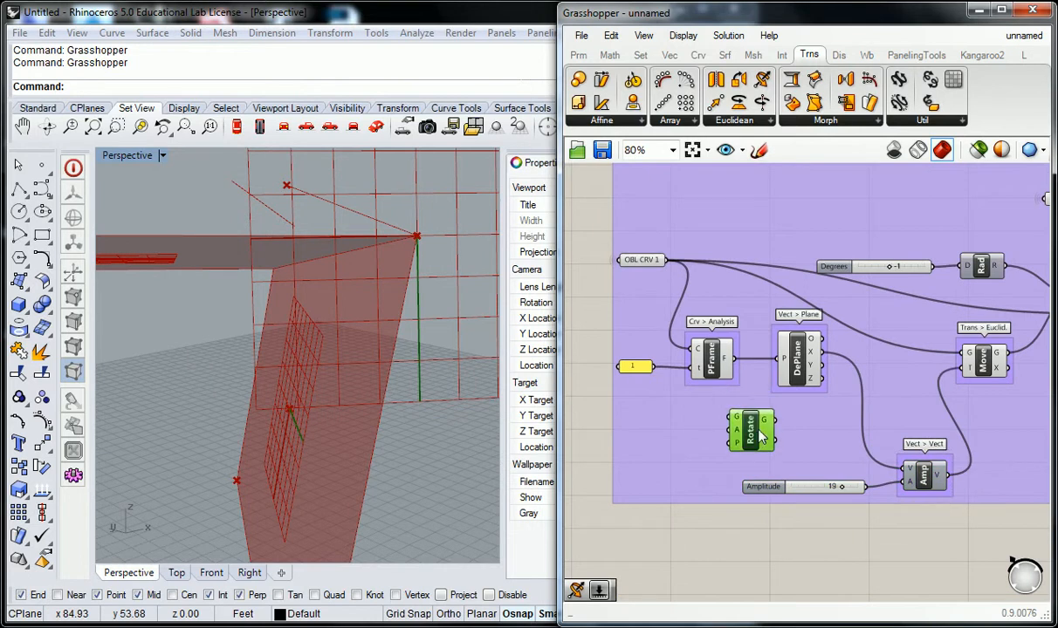
pyautogui.click(702, 532)
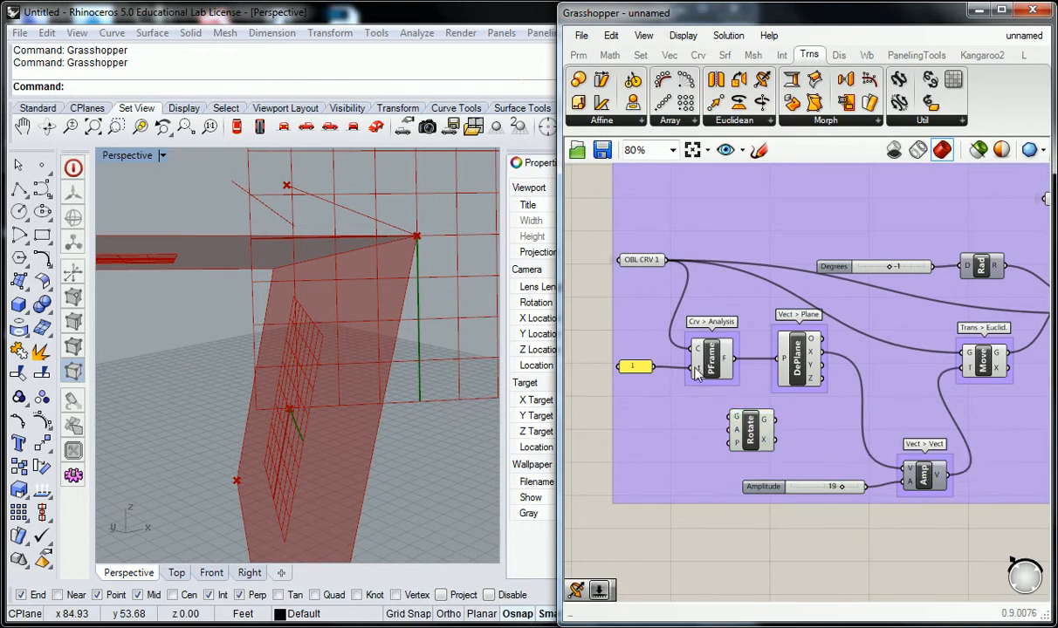
# Wire the copied group's PFrame F output into Rotate's G and P inputs and check the plane's orientation on the model.
pyautogui.moveTo(740, 370); pyautogui.dragTo(732, 442)
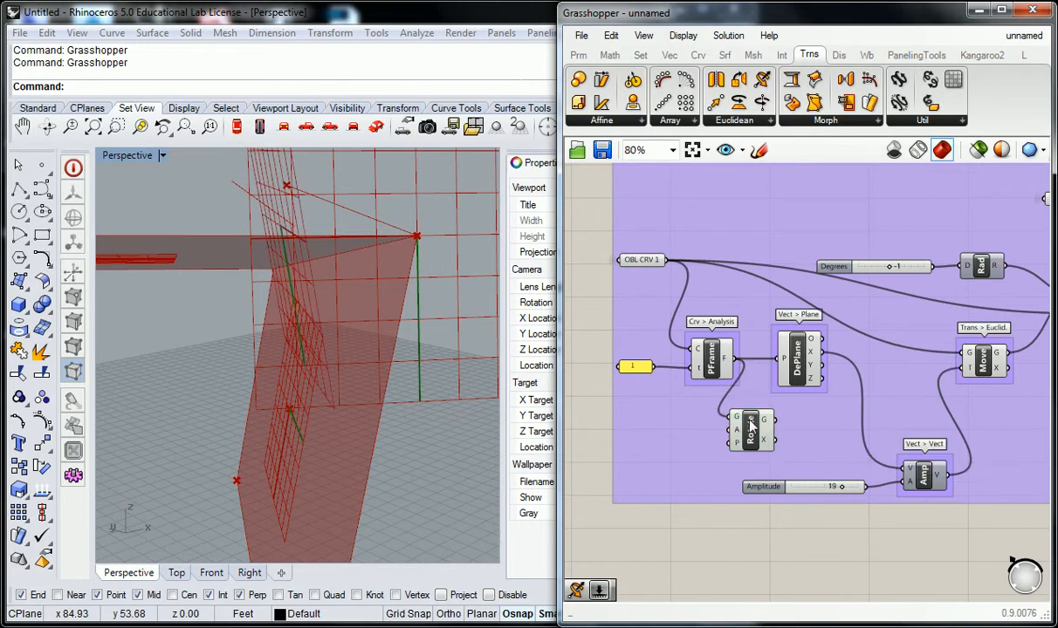
pyautogui.moveTo(379, 318); pyautogui.dragTo(455, 359, button='right')
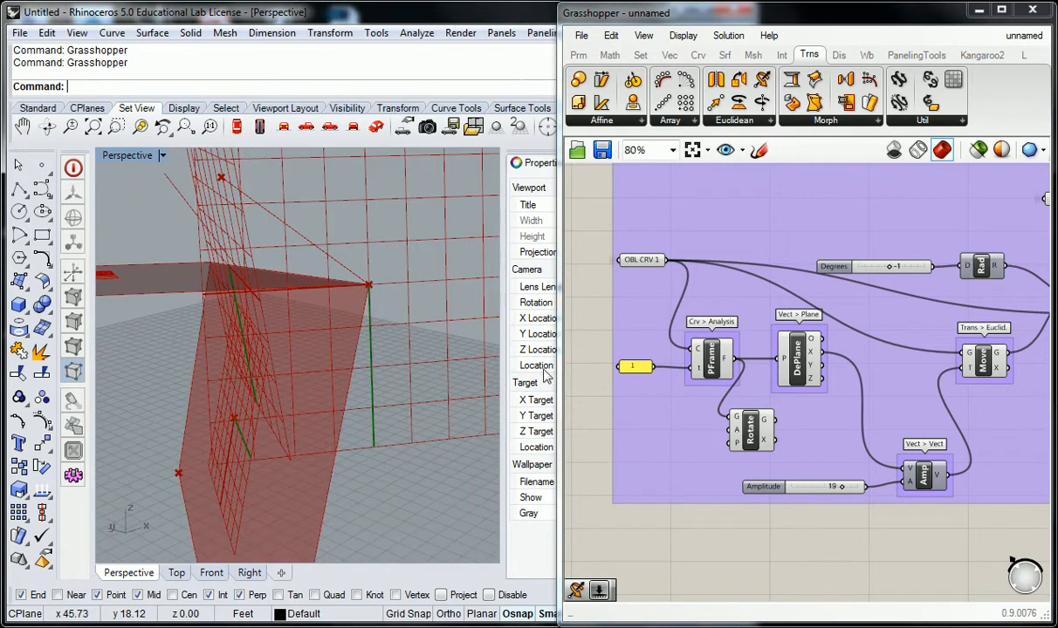
pyautogui.moveTo(751, 432); pyautogui.dragTo(759, 426)
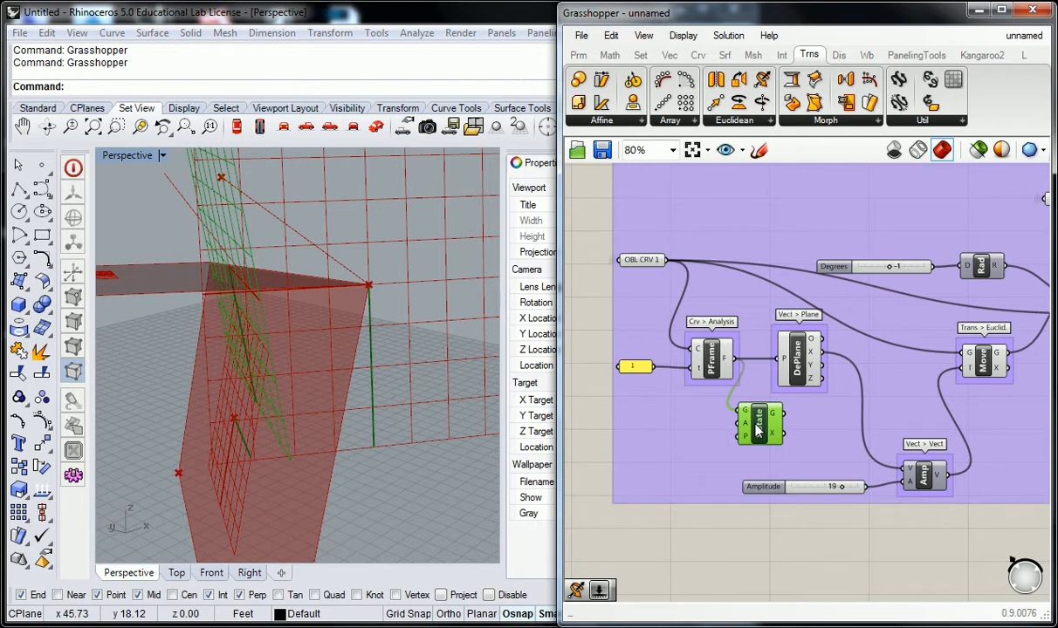
pyautogui.moveTo(747, 446)
pyautogui.moveTo(781, 378)
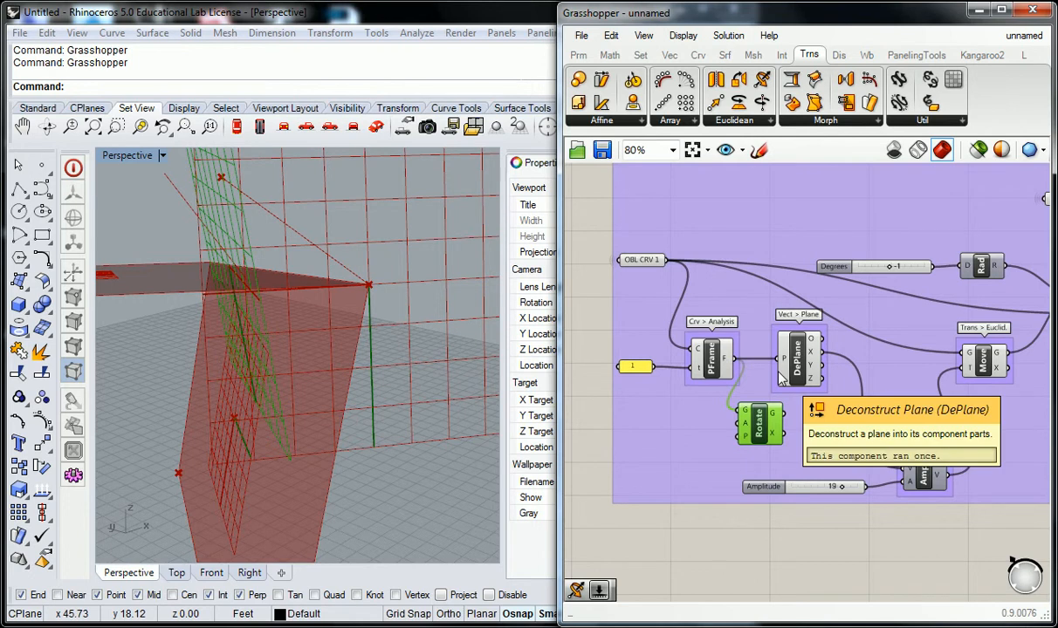
pyautogui.moveTo(739, 359); pyautogui.dragTo(717, 431)
pyautogui.moveTo(411, 401); pyautogui.dragTo(429, 358, button='right')
pyautogui.moveTo(759, 435)
pyautogui.mouseDown()
pyautogui.moveTo(799, 438)
pyautogui.moveTo(770, 434)
pyautogui.mouseUp()
pyautogui.scroll(1, 750, 409)
pyautogui.click(739, 543)
pyautogui.moveTo(740, 543); pyautogui.dragTo(780, 504, button='right')
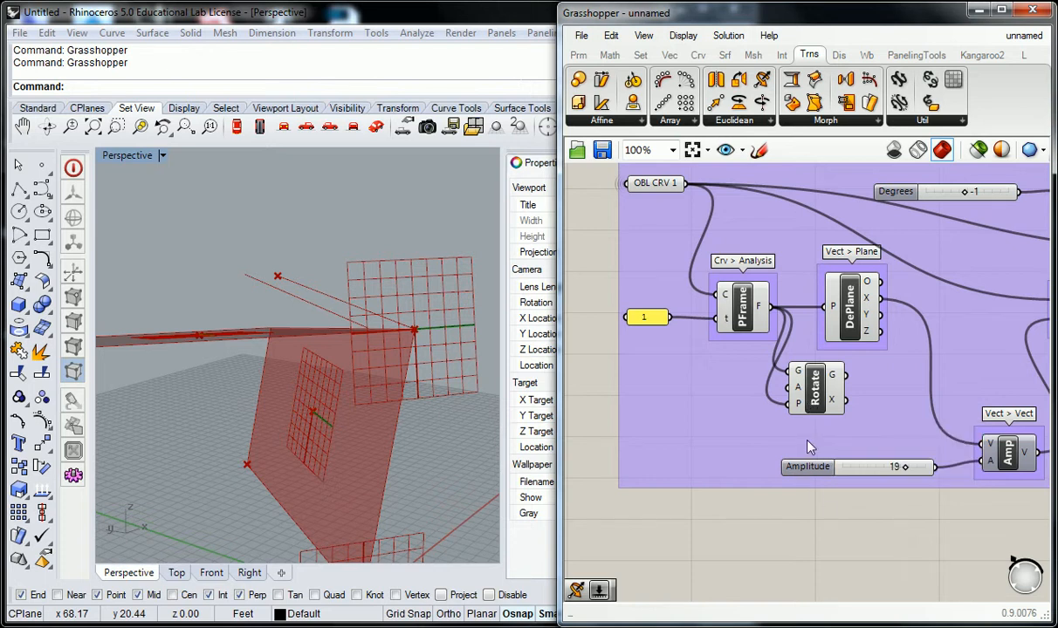
# Examine the Rad component feeding RotAx in the copied group and its counterpart in the original group.
pyautogui.scroll(-3, 763, 395)
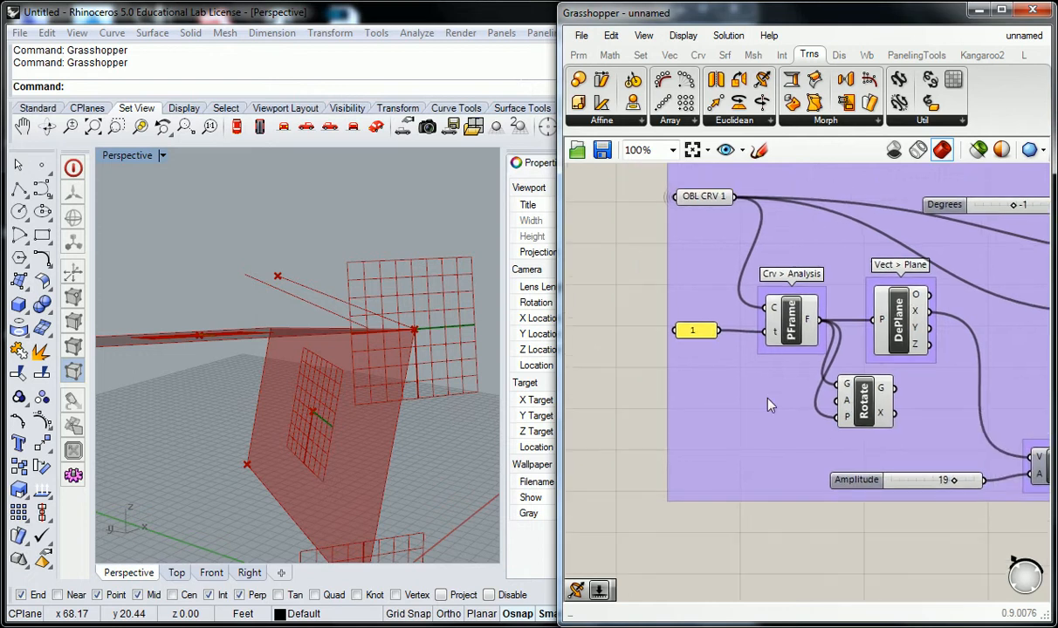
pyautogui.click(935, 288)
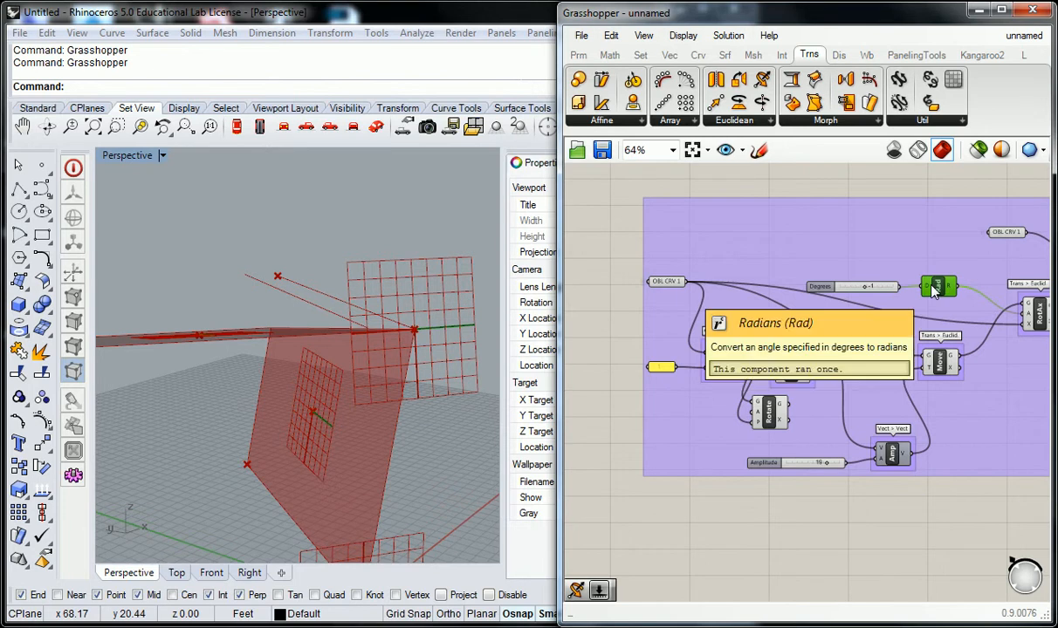
pyautogui.scroll(-1, 919, 256)
pyautogui.moveTo(913, 267); pyautogui.dragTo(836, 339, button='right')
pyautogui.click(833, 264)
pyautogui.moveTo(838, 229); pyautogui.dragTo(746, 401, button='right')
pyautogui.scroll(2, 770, 289)
pyautogui.click(817, 254)
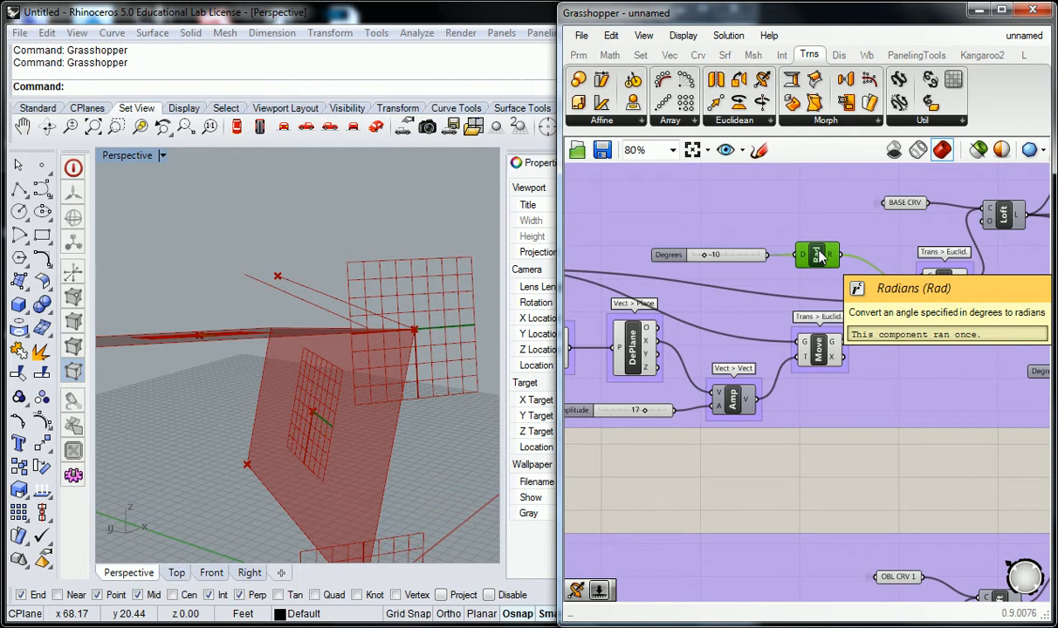
pyautogui.moveTo(817, 255); pyautogui.dragTo(793, 284, button='right')
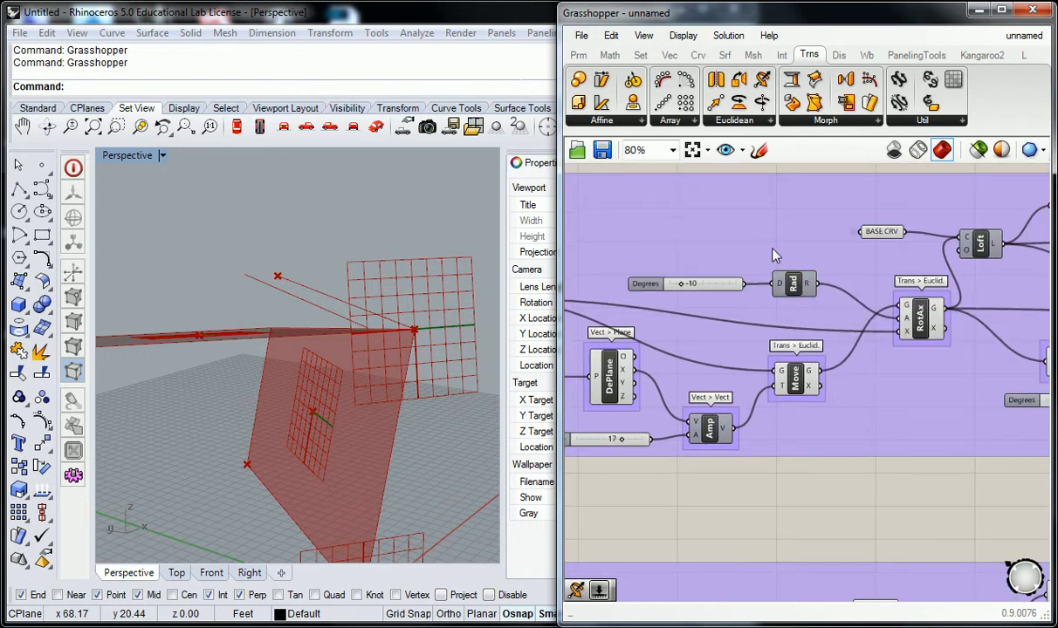
# Add a Number parameter beside the original group's Rad component and wire Rad's R output into it.
pyautogui.scroll(3, 732, 188)
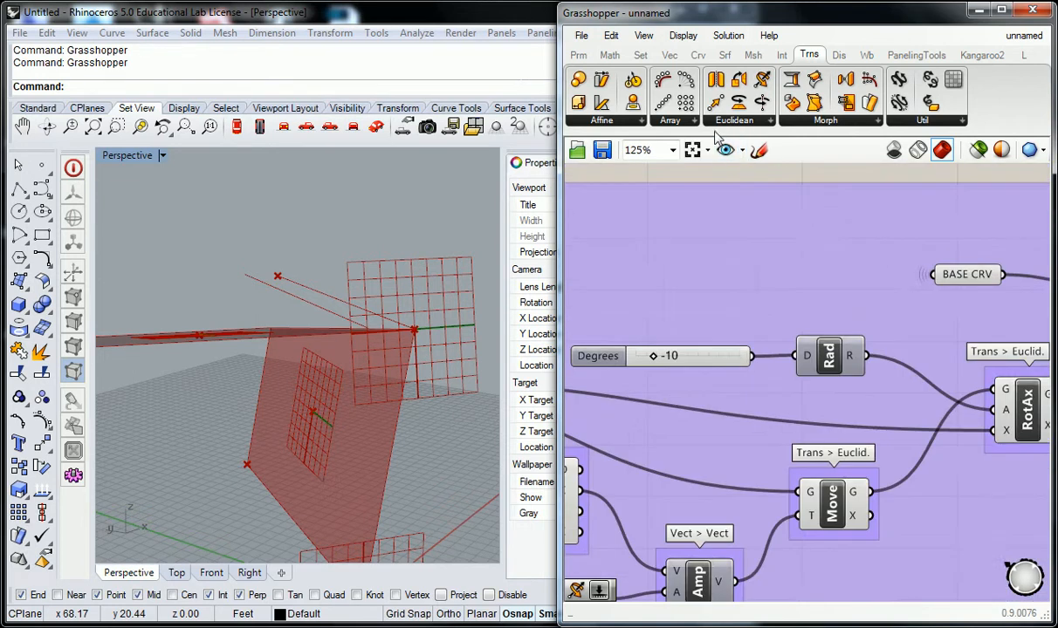
pyautogui.click(578, 55)
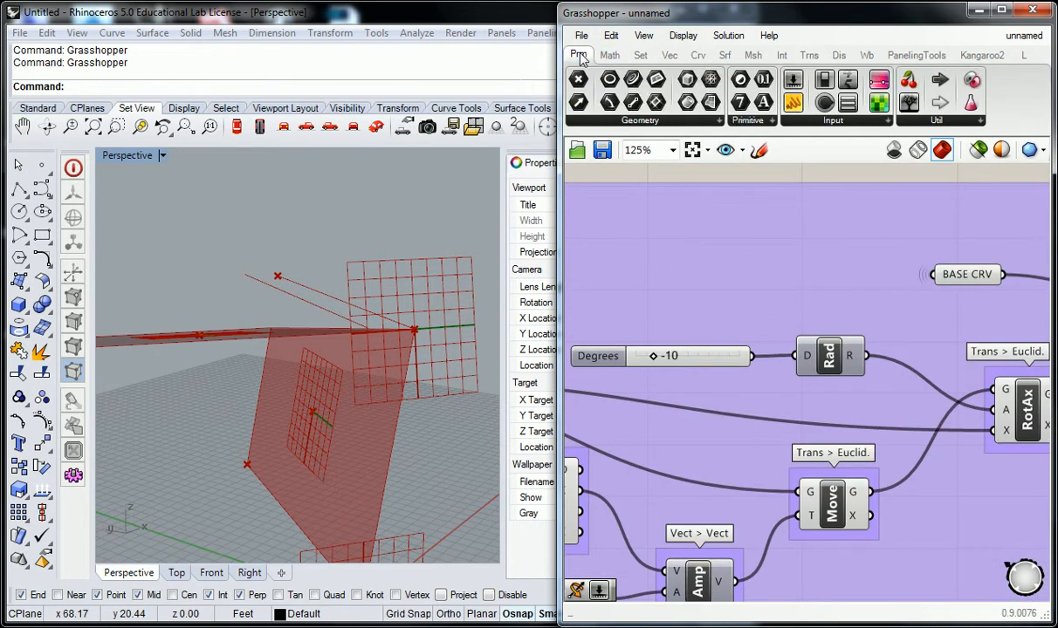
pyautogui.click(665, 121)
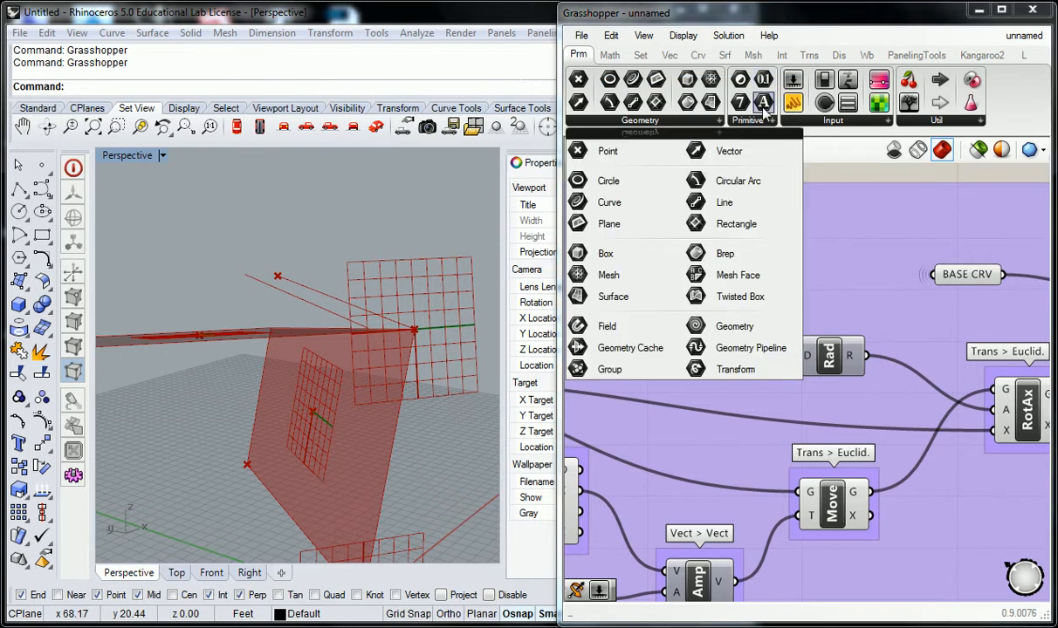
pyautogui.click(742, 120)
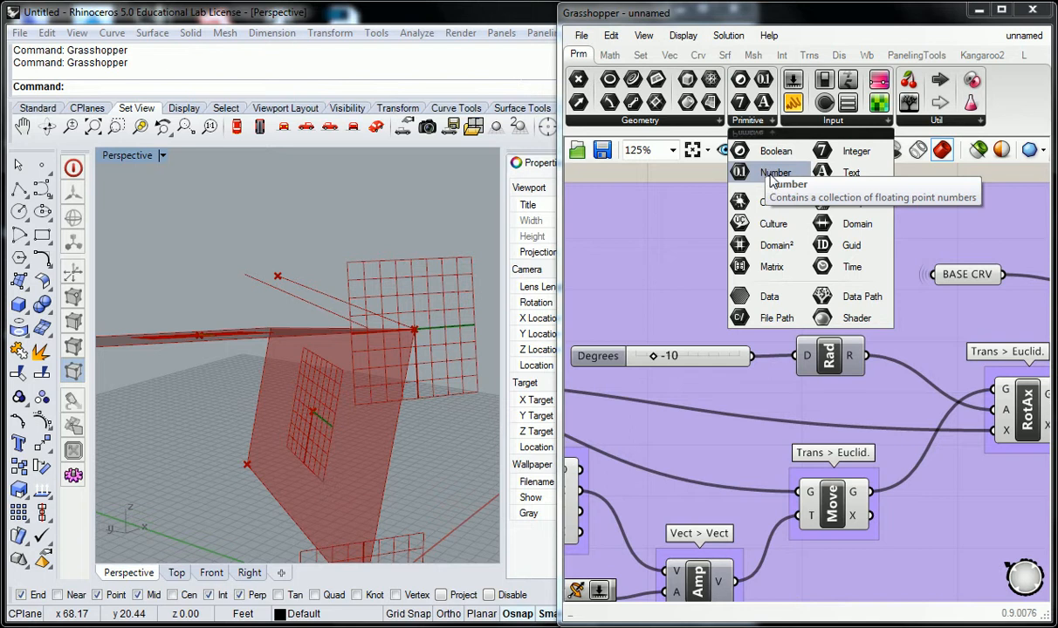
pyautogui.moveTo(772, 179); pyautogui.dragTo(920, 337)
pyautogui.moveTo(851, 346)
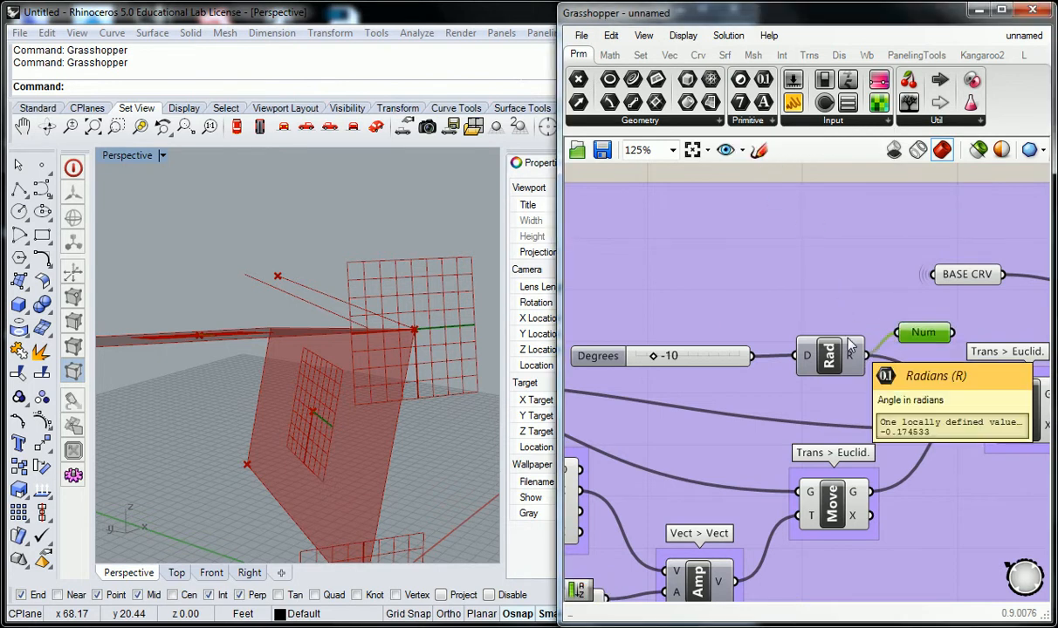
# Rename the original group's new Number parameter as ROT 1.
pyautogui.moveTo(908, 262); pyautogui.dragTo(844, 307, button='right')
pyautogui.scroll(3, 844, 308)
pyautogui.moveTo(969, 283); pyautogui.dragTo(822, 353)
pyautogui.scroll(-2, 821, 354)
pyautogui.moveTo(908, 289); pyautogui.dragTo(736, 354)
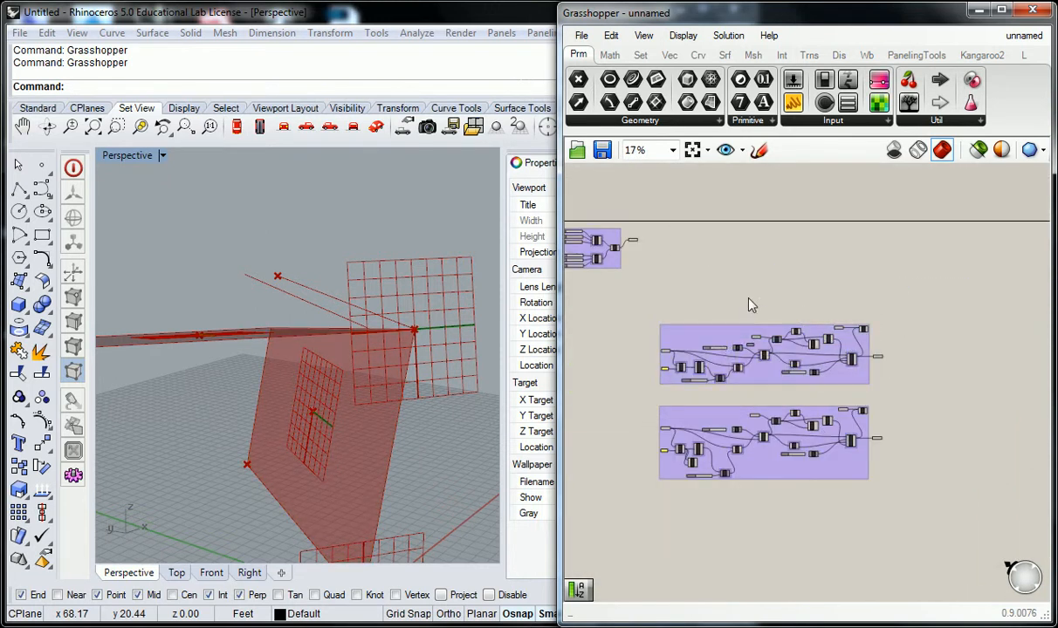
pyautogui.click(737, 350)
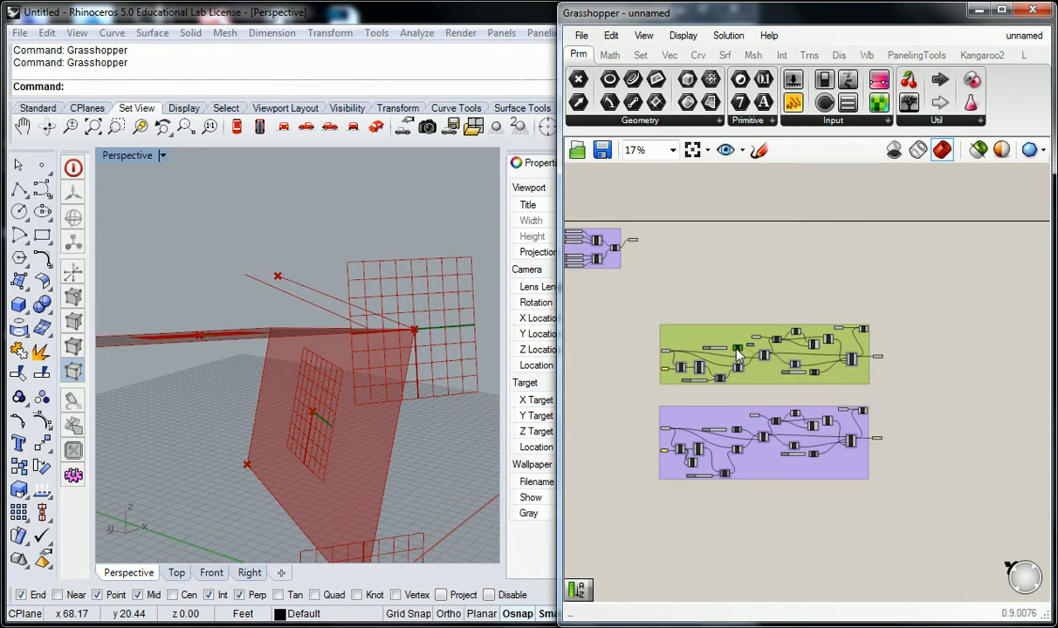
pyautogui.scroll(8, 737, 352)
pyautogui.rightClick(810, 358)
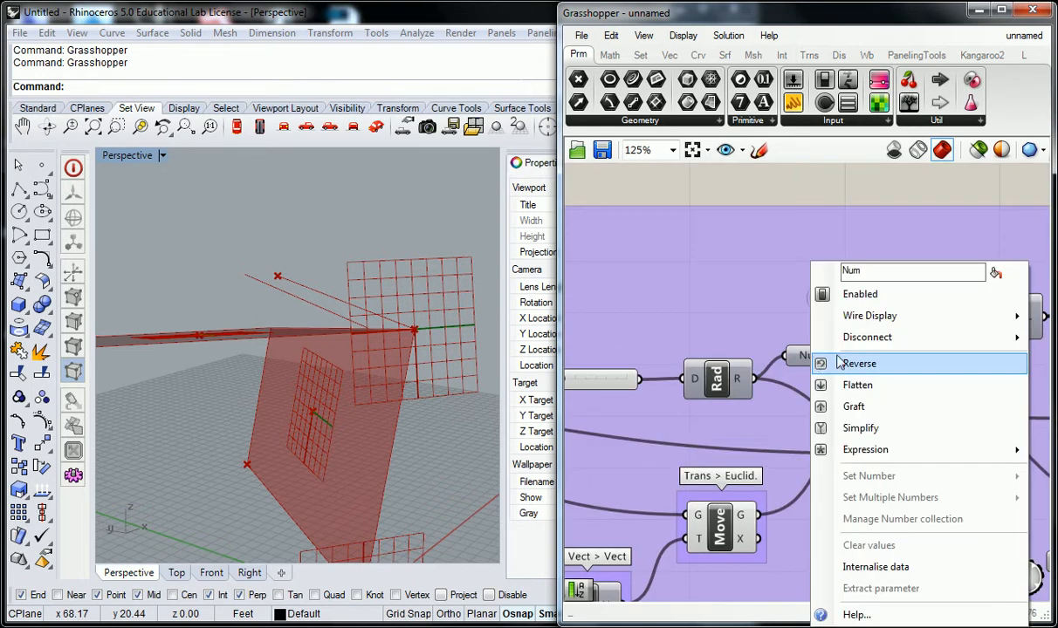
pyautogui.write('PL')
pyautogui.press('BackSpace')
pyautogui.press('BackSpace')
pyautogui.write('ROT 1')
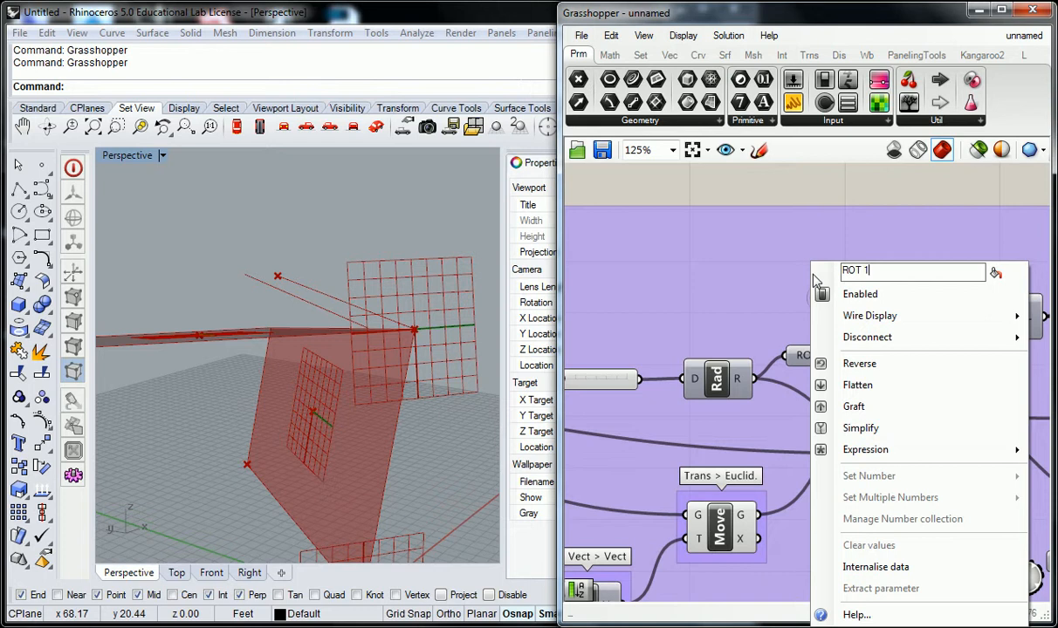
pyautogui.click(779, 190)
# Duplicate the ROT 1 parameter, feed the duplicate from the original ROT 1, and disconnect it from Rad.
pyautogui.click(814, 356)
pyautogui.keyDown('alt'); pyautogui.moveTo(814, 356); pyautogui.dragTo(847, 365); pyautogui.keyUp('alt')
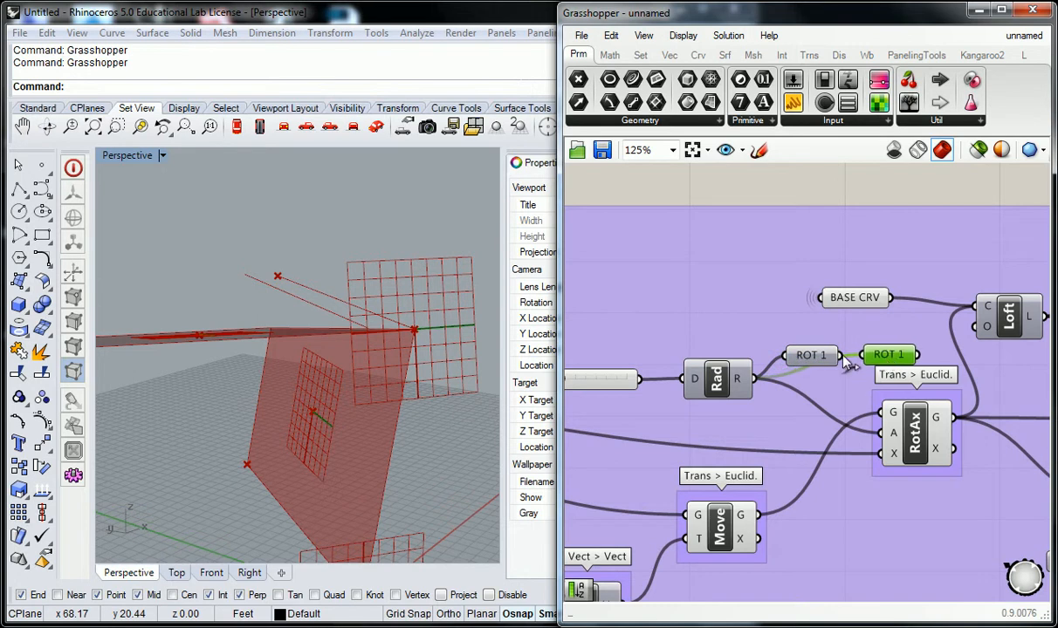
pyautogui.rightClick(847, 365)
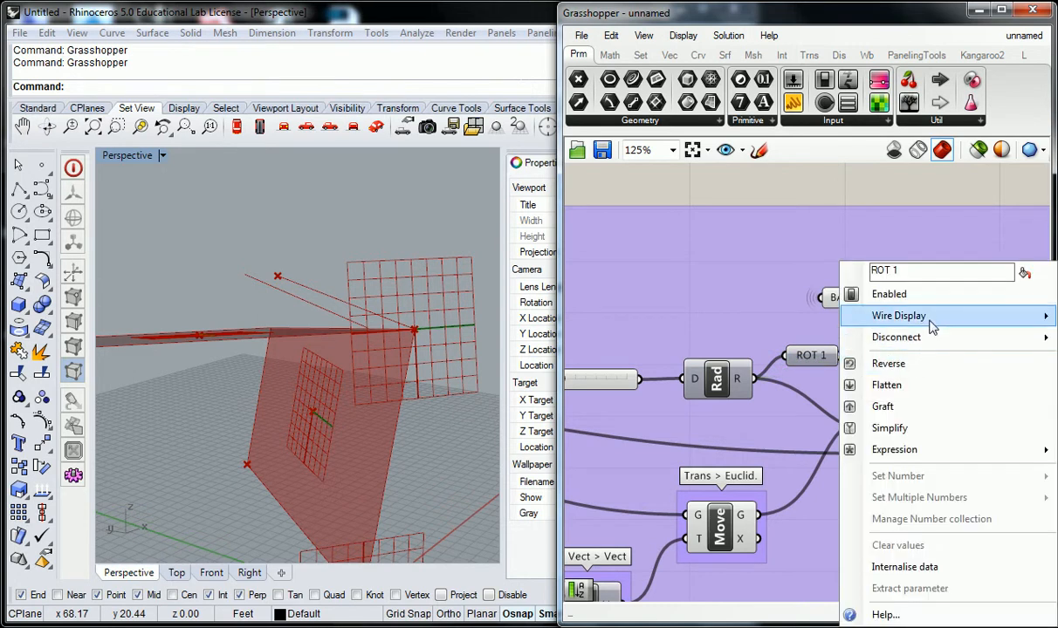
pyautogui.moveTo(932, 326)
pyautogui.click(807, 336)
pyautogui.click(783, 121)
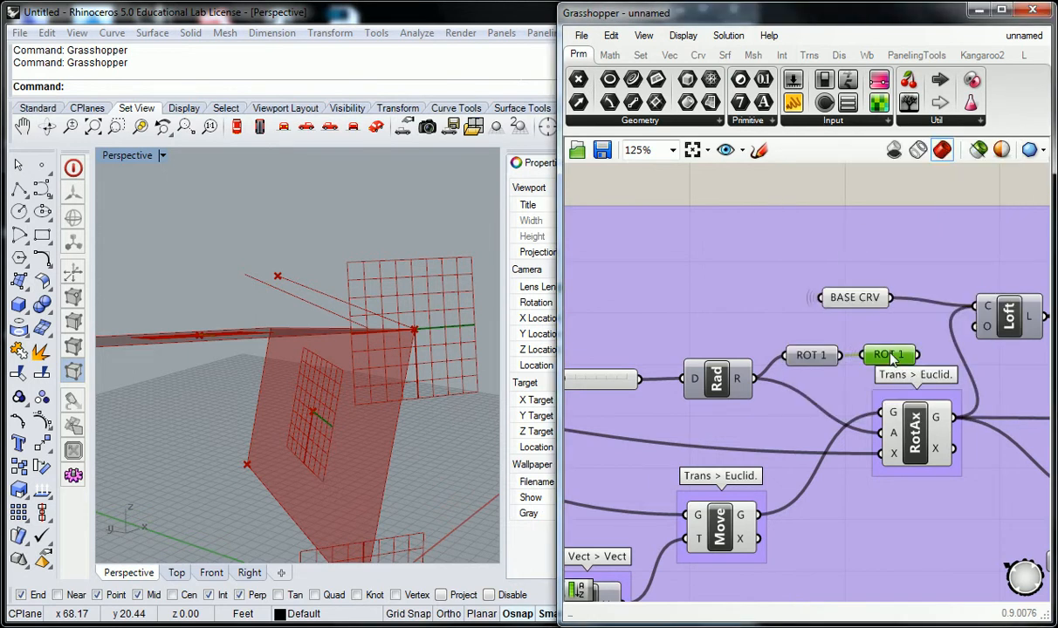
# Move the duplicate ROT 1 into the copied group beside Rotate and wire it into Rotate's A input.
pyautogui.scroll(-4, 890, 353)
pyautogui.moveTo(888, 354); pyautogui.dragTo(775, 525)
pyautogui.moveTo(852, 519); pyautogui.dragTo(903, 335, button='right')
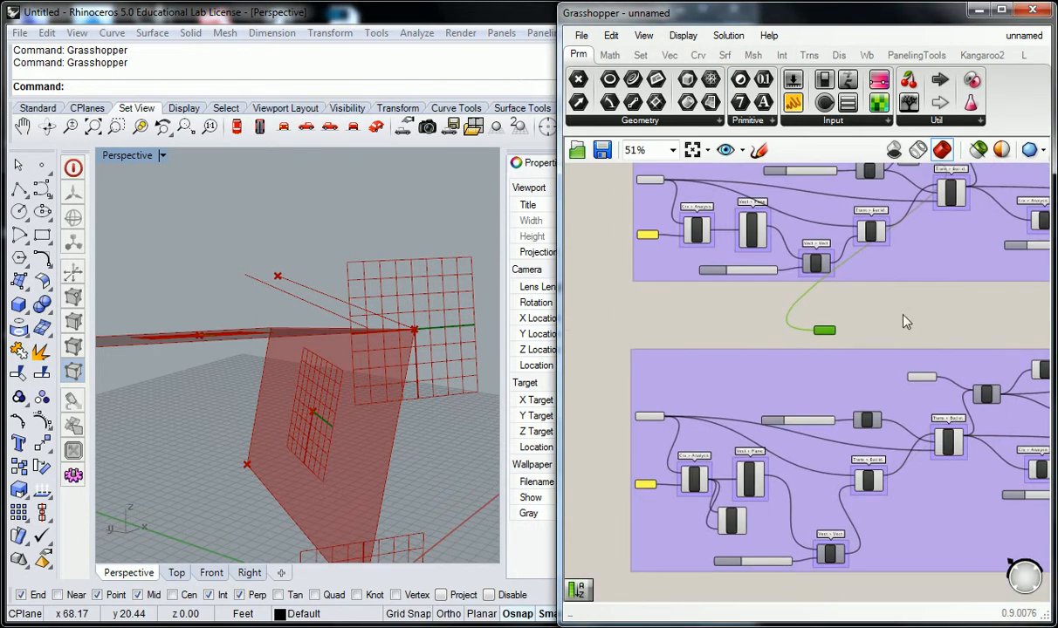
pyautogui.moveTo(822, 333); pyautogui.dragTo(653, 510)
pyautogui.scroll(3, 680, 541)
pyautogui.rightClick(679, 537)
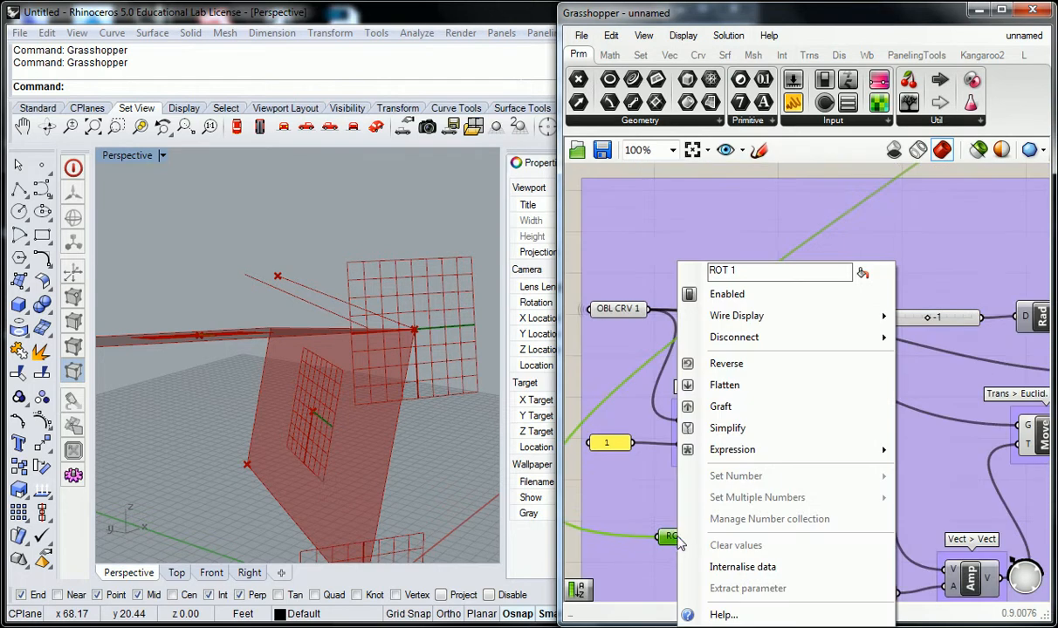
pyautogui.click(587, 490)
pyautogui.moveTo(611, 510); pyautogui.dragTo(707, 481, button='right')
pyautogui.moveTo(774, 507); pyautogui.dragTo(767, 482)
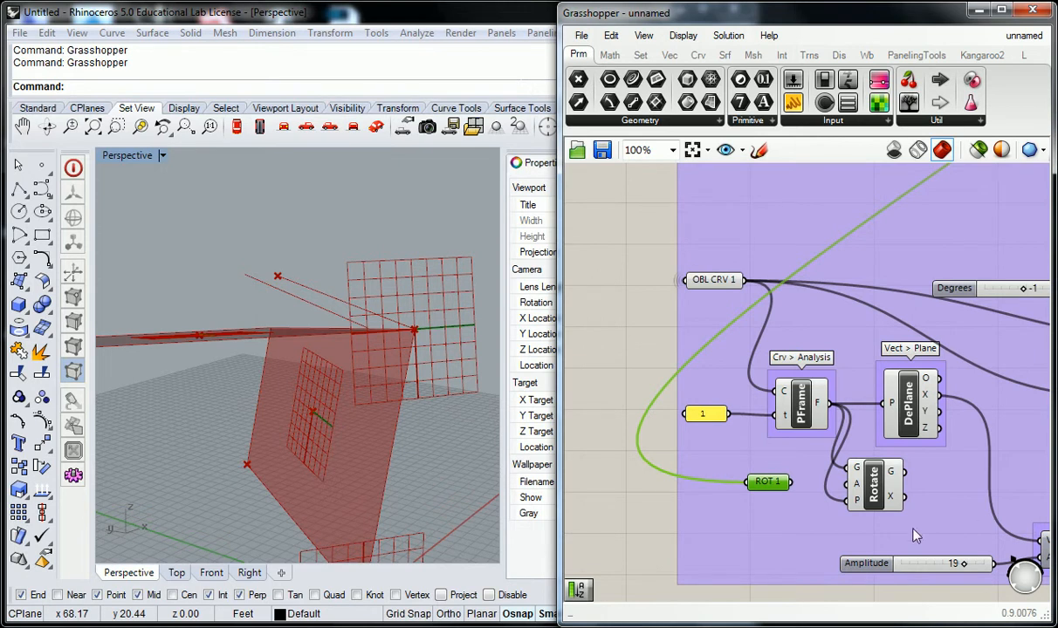
pyautogui.moveTo(790, 481); pyautogui.dragTo(854, 487)
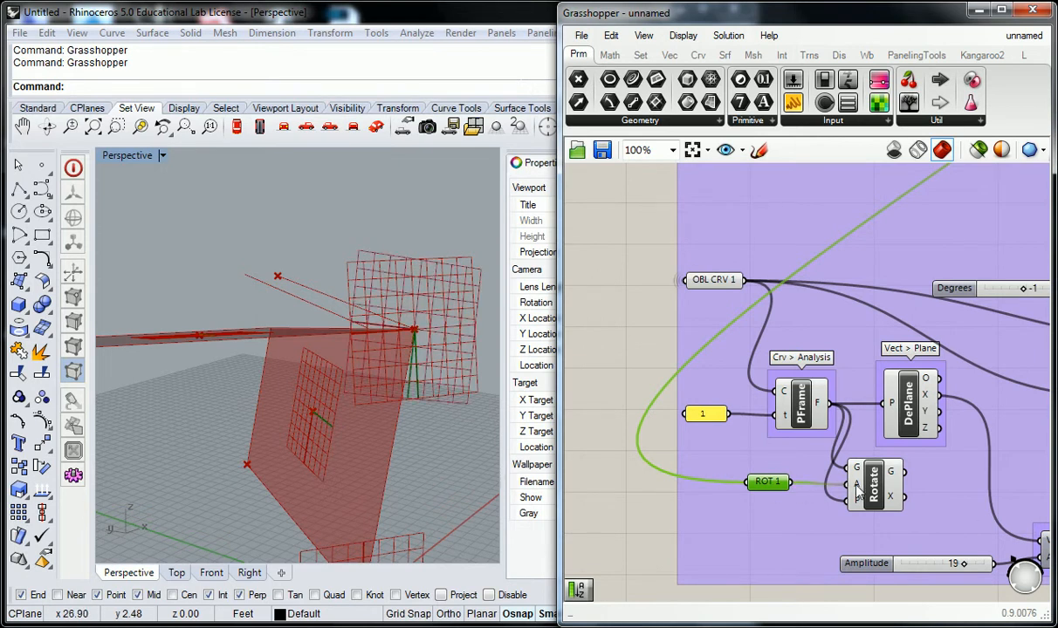
# Move the ROT 1 parameter closer to the Rotate component in the copied group.
pyautogui.scroll(3, 419, 388)
pyautogui.scroll(3, 457, 388)
pyautogui.moveTo(456, 387)
pyautogui.mouseDown(button='right')
pyautogui.moveTo(383, 372)
pyautogui.moveTo(437, 388)
pyautogui.mouseUp(button='right')
pyautogui.scroll(-4, 394, 373)
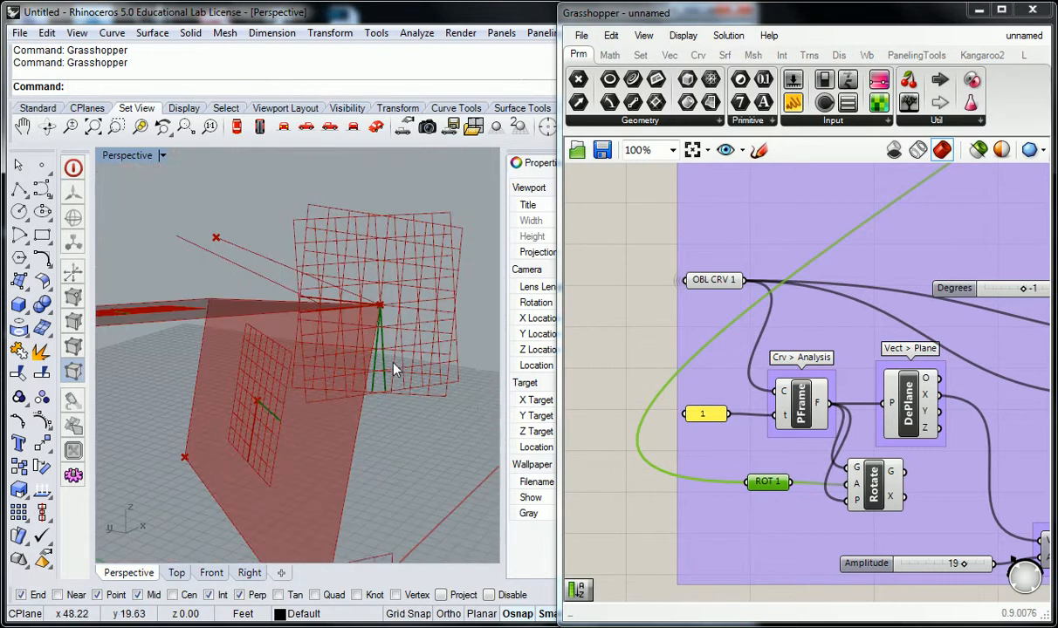
pyautogui.moveTo(768, 489); pyautogui.dragTo(786, 494)
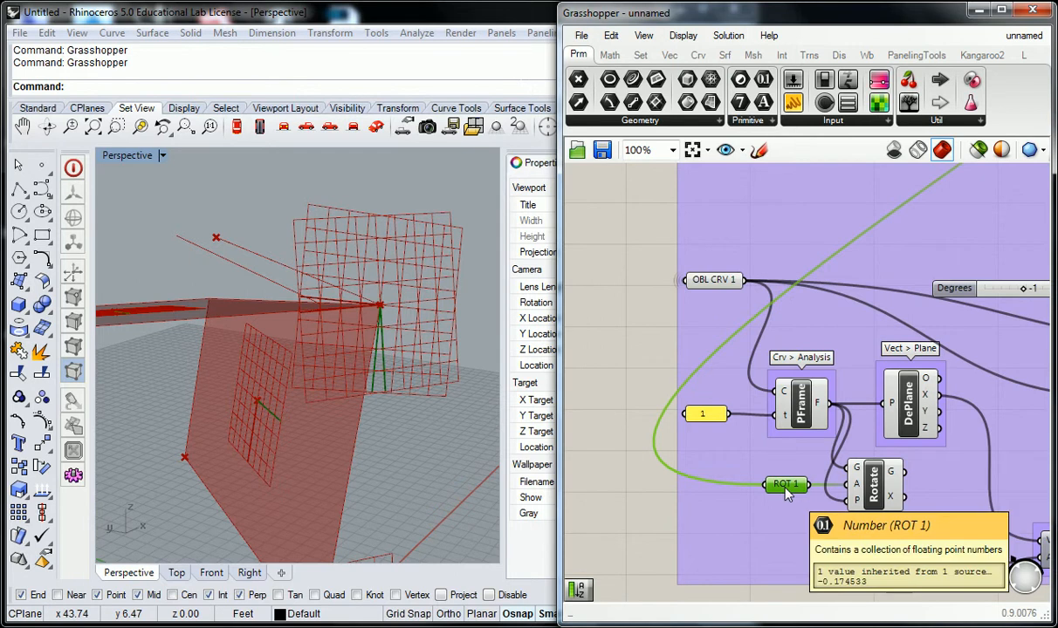
# Turn off the preview of the copied group's PFrame component.
pyautogui.scroll(-2, 680, 366)
pyautogui.scroll(1, 729, 440)
pyautogui.click(675, 392)
pyautogui.moveTo(349, 326); pyautogui.dragTo(310, 336, button='right')
pyautogui.rightClick(650, 371)
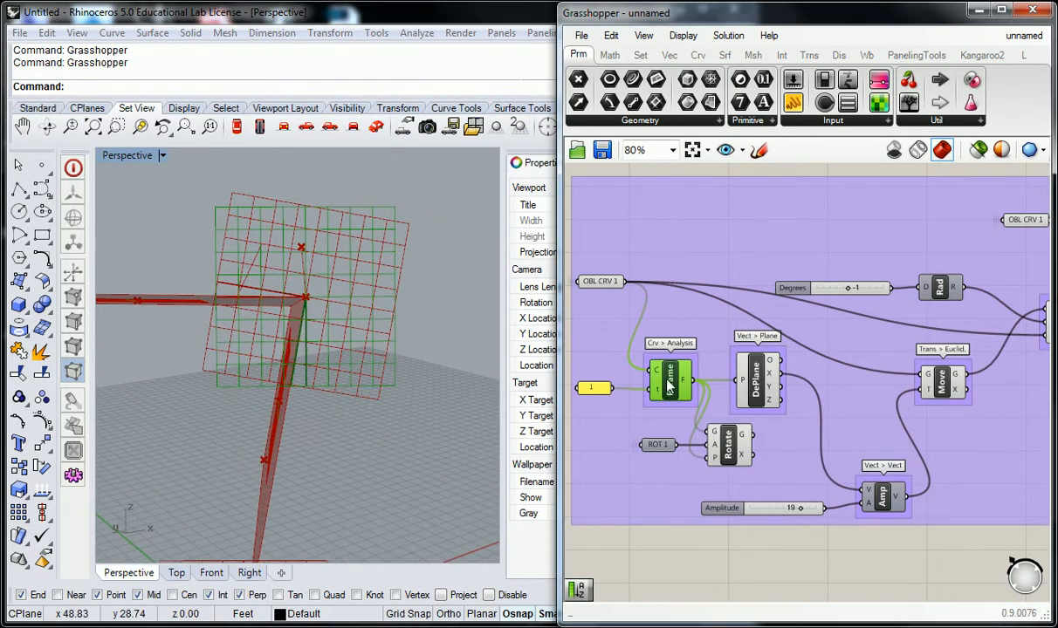
pyautogui.click(677, 394)
pyautogui.moveTo(410, 327); pyautogui.dragTo(309, 336, button='right')
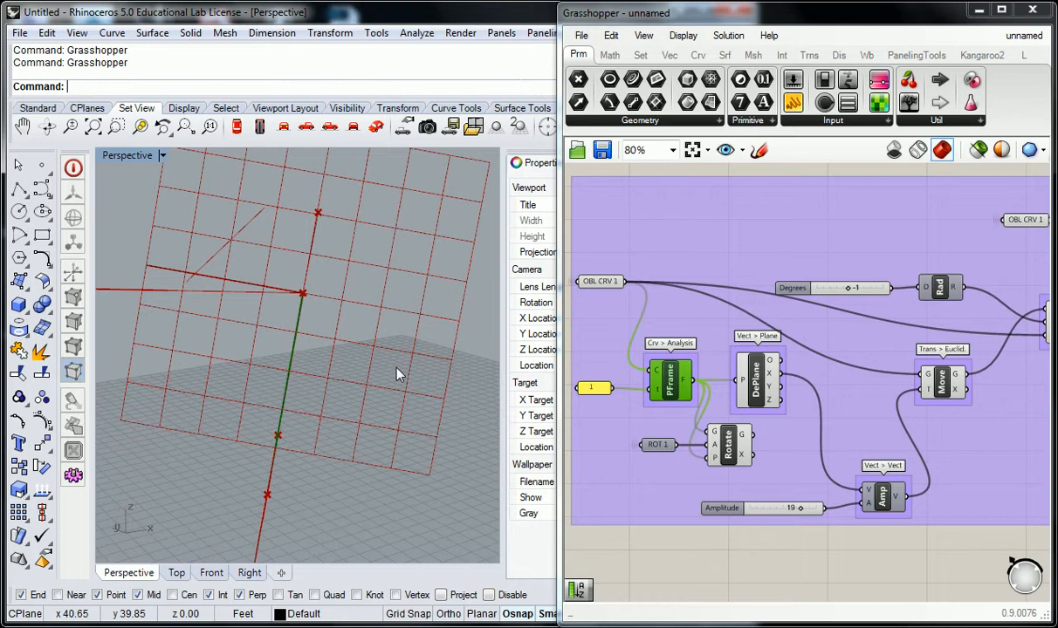
# Wire Rotate's G output into DePlane's P input in place of PFrame and move DePlane beside Rotate.
pyautogui.click(733, 442)
pyautogui.click(843, 555)
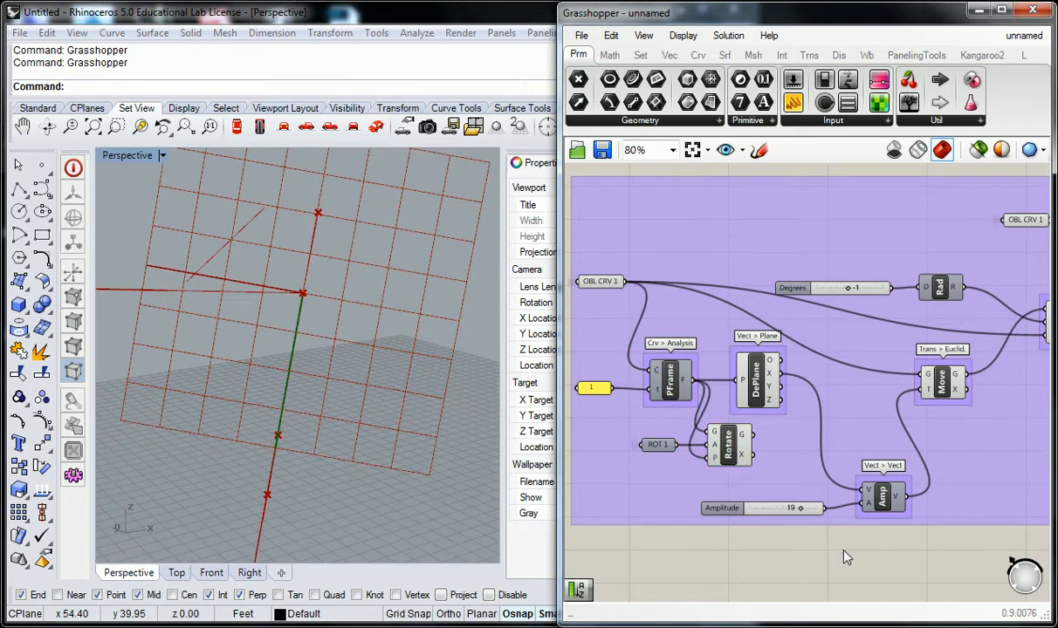
pyautogui.moveTo(757, 433); pyautogui.dragTo(802, 426)
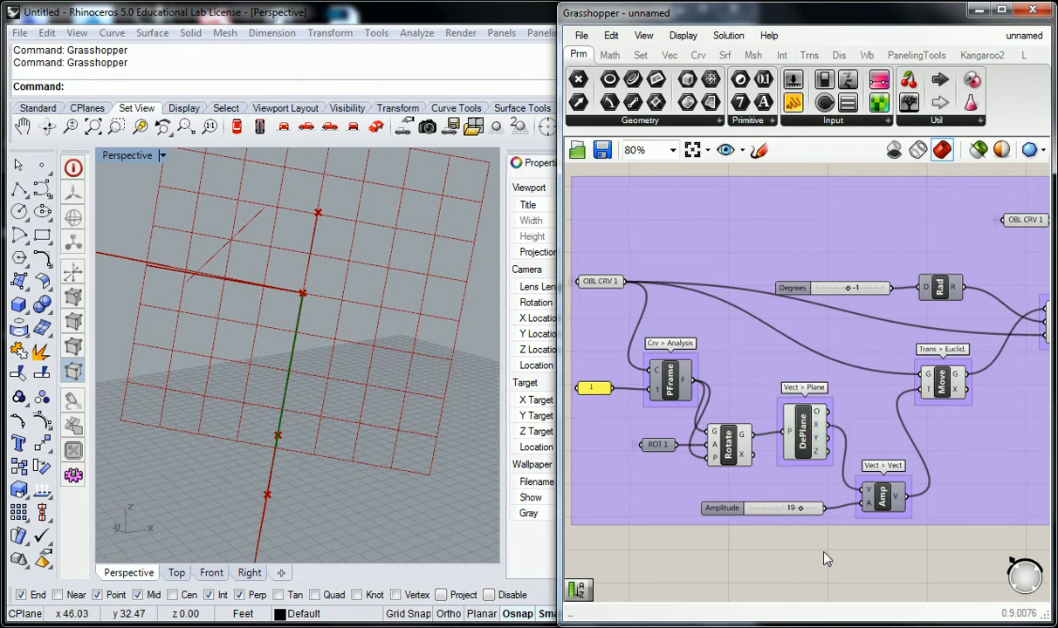
pyautogui.click(822, 561)
# Set the Degrees slider feeding the copied group's RotAx rotation to 0.
pyautogui.scroll(-4, 343, 260)
pyautogui.moveTo(342, 260); pyautogui.dragTo(299, 337, button='right')
pyautogui.scroll(-4, 375, 339)
pyautogui.scroll(3, 299, 337)
pyautogui.scroll(5, 716, 392)
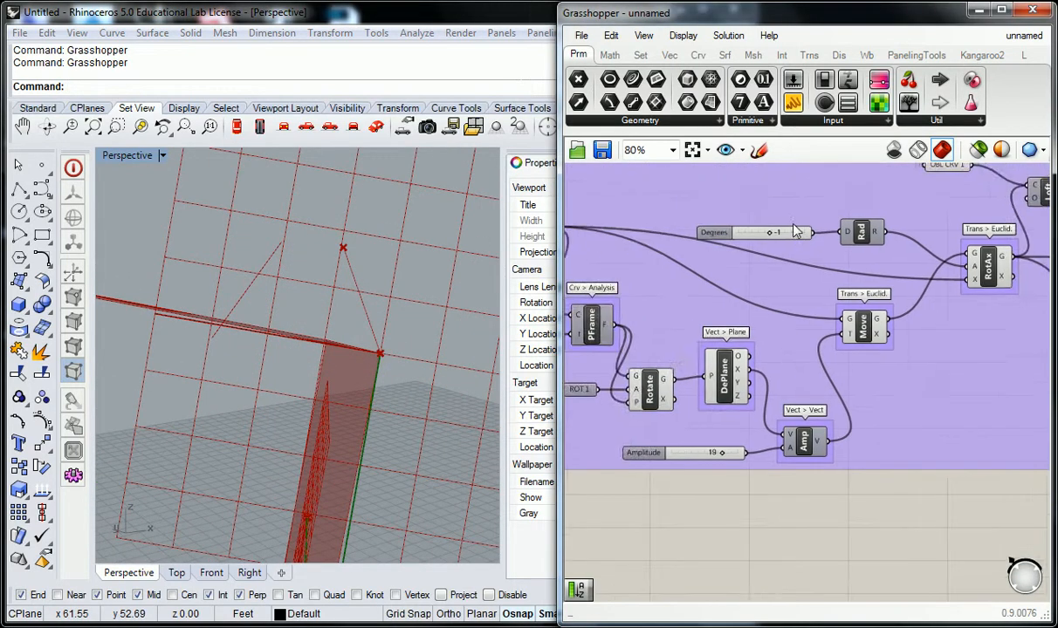
pyautogui.scroll(2, 796, 231)
pyautogui.moveTo(760, 246); pyautogui.dragTo(759, 245)
pyautogui.moveTo(402, 395); pyautogui.dragTo(403, 400, button='right')
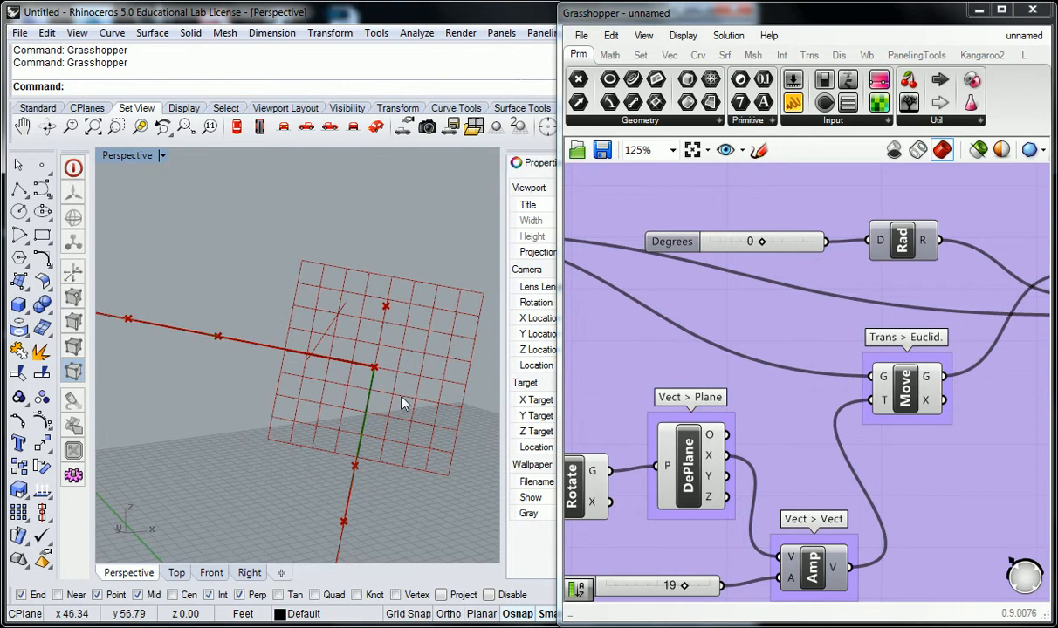
# Examine the added Rotate component and its ROT 1 parameter in the copied group.
pyautogui.click(765, 201)
pyautogui.scroll(-6, 765, 202)
pyautogui.click(800, 332)
pyautogui.moveTo(799, 333); pyautogui.dragTo(777, 485, button='right')
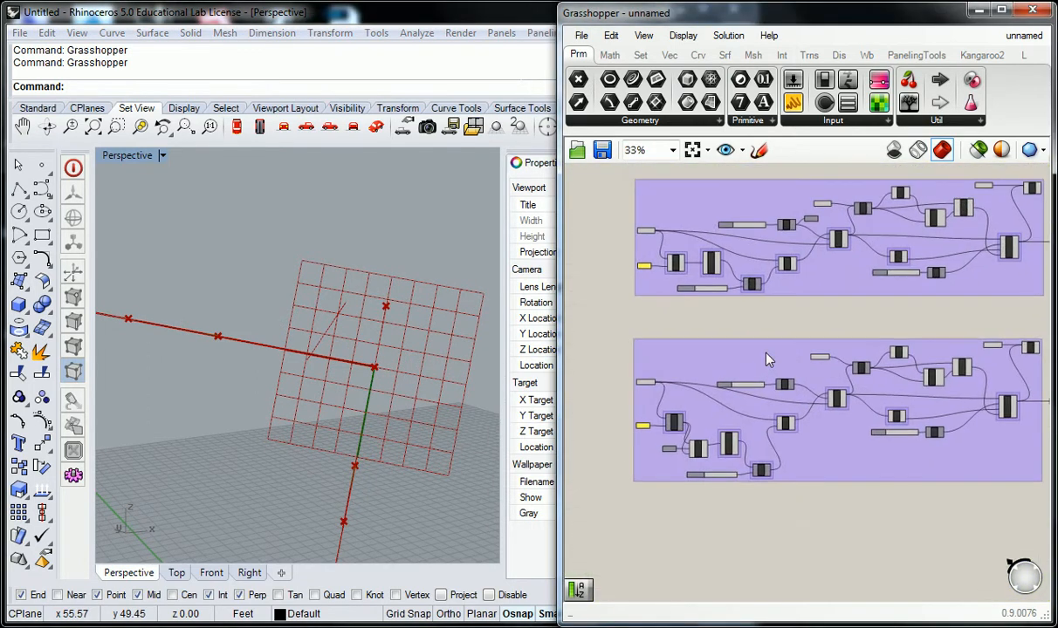
pyautogui.scroll(5, 668, 423)
pyautogui.click(749, 460)
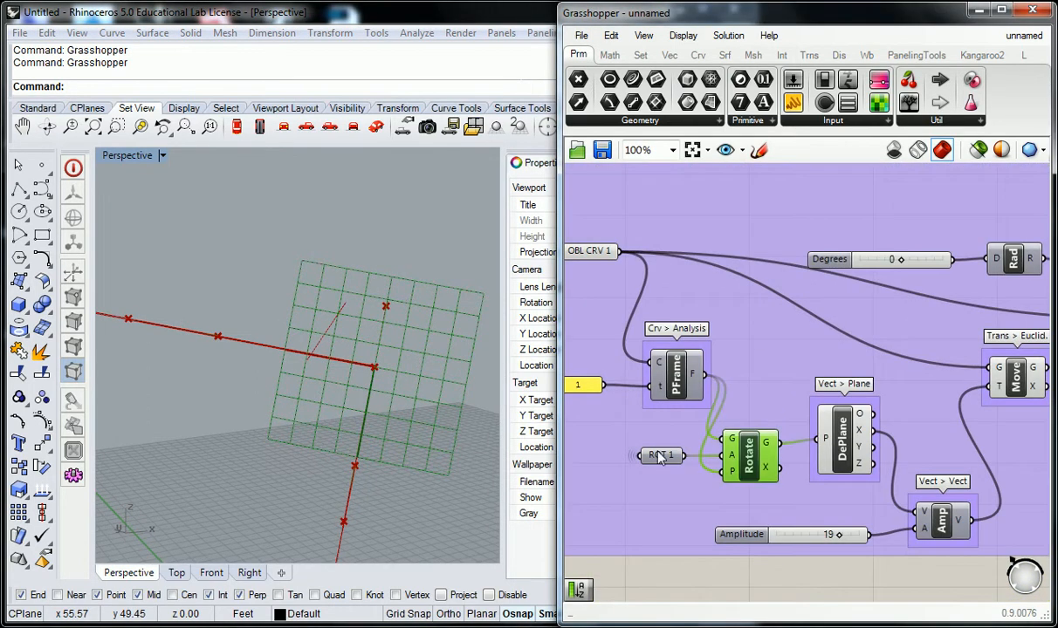
pyautogui.keyDown('shift'); pyautogui.click(666, 458); pyautogui.keyUp('shift')
pyautogui.moveTo(696, 566); pyautogui.dragTo(711, 555, button='right')
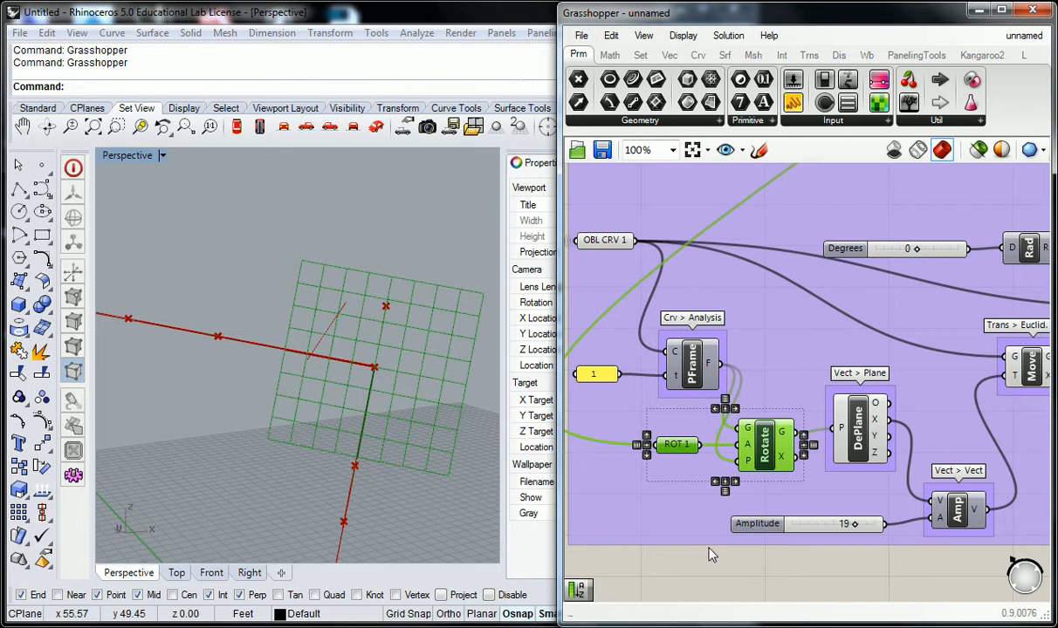
pyautogui.click(685, 448)
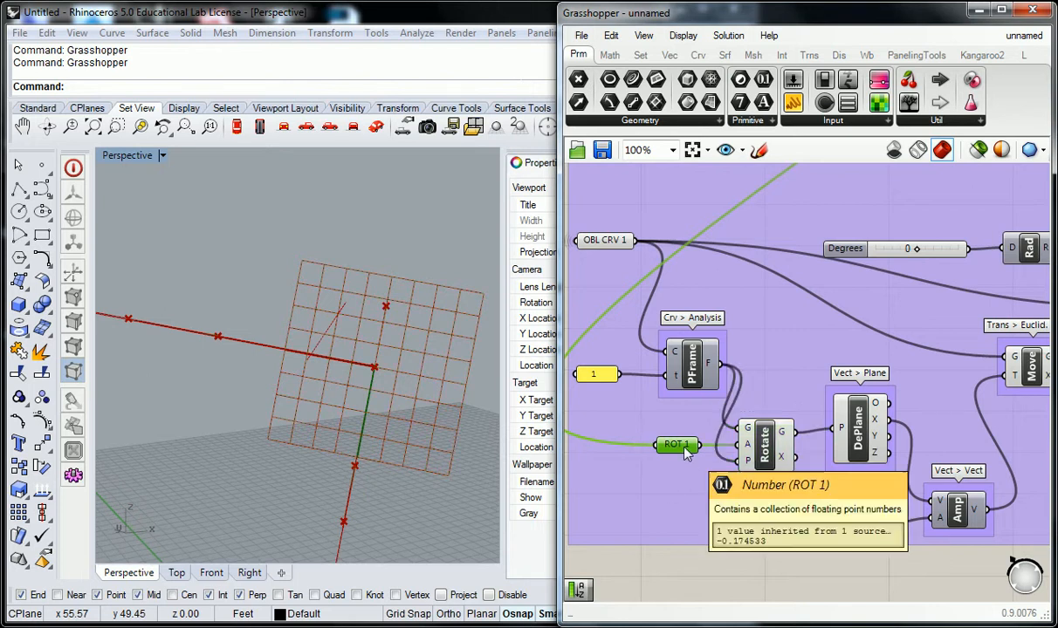
# Compare the copied group's ROT 1 and Rotate insertion with the original group's direct PFrame-to-DePlane connection.
pyautogui.scroll(-5, 685, 447)
pyautogui.moveTo(773, 422); pyautogui.dragTo(705, 441, button='right')
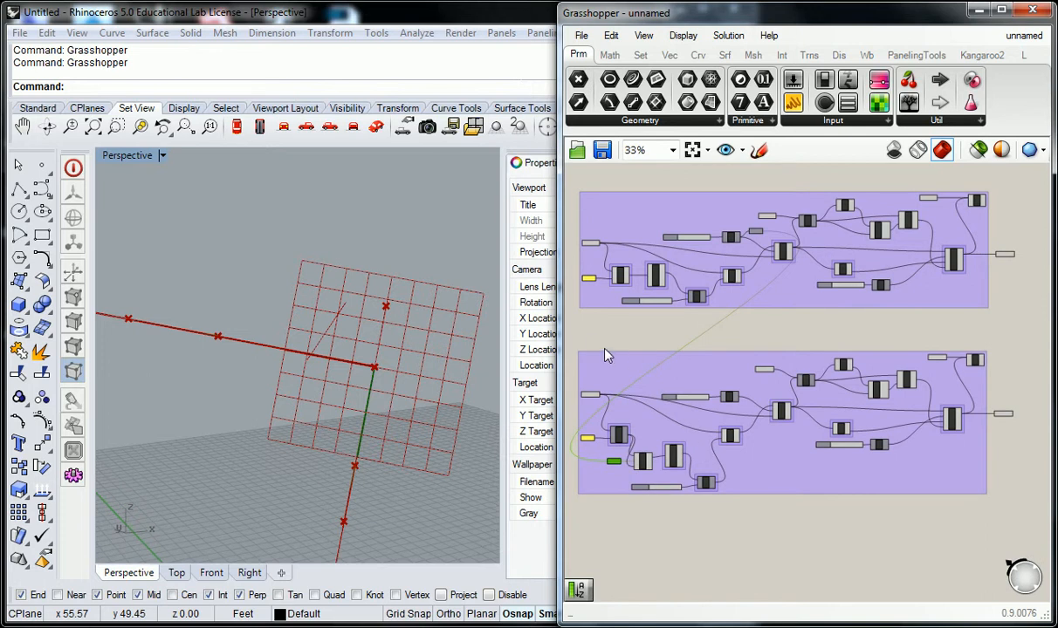
pyautogui.moveTo(607, 355); pyautogui.dragTo(629, 366, button='right')
pyautogui.scroll(4, 618, 434)
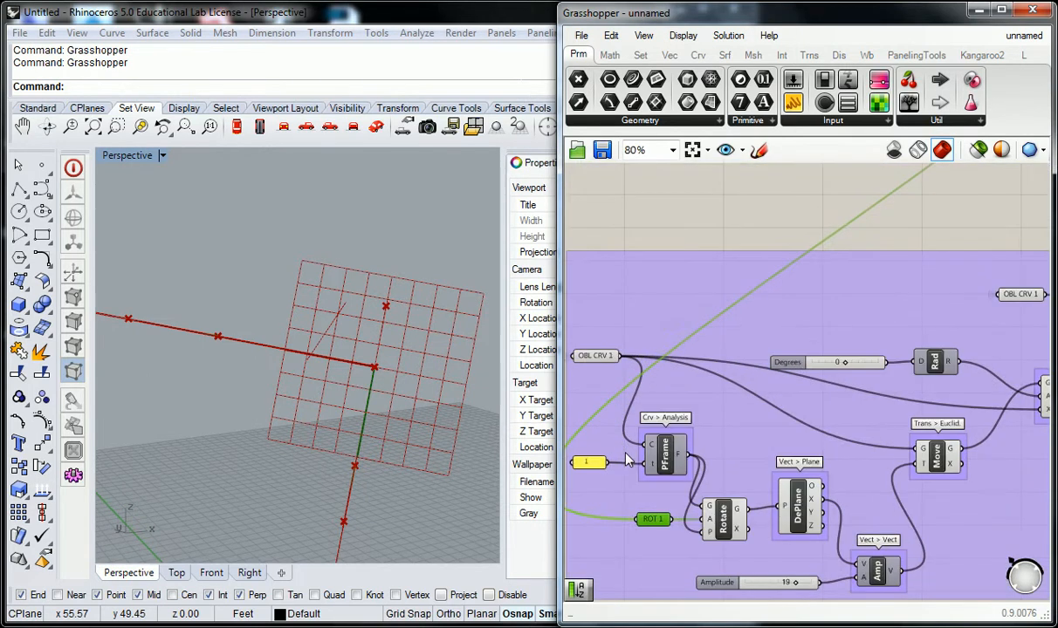
pyautogui.scroll(-3, 624, 454)
pyautogui.moveTo(668, 281); pyautogui.dragTo(707, 254, button='right')
pyautogui.scroll(4, 659, 467)
pyautogui.click(701, 469)
pyautogui.moveTo(701, 469); pyautogui.dragTo(729, 469, button='right')
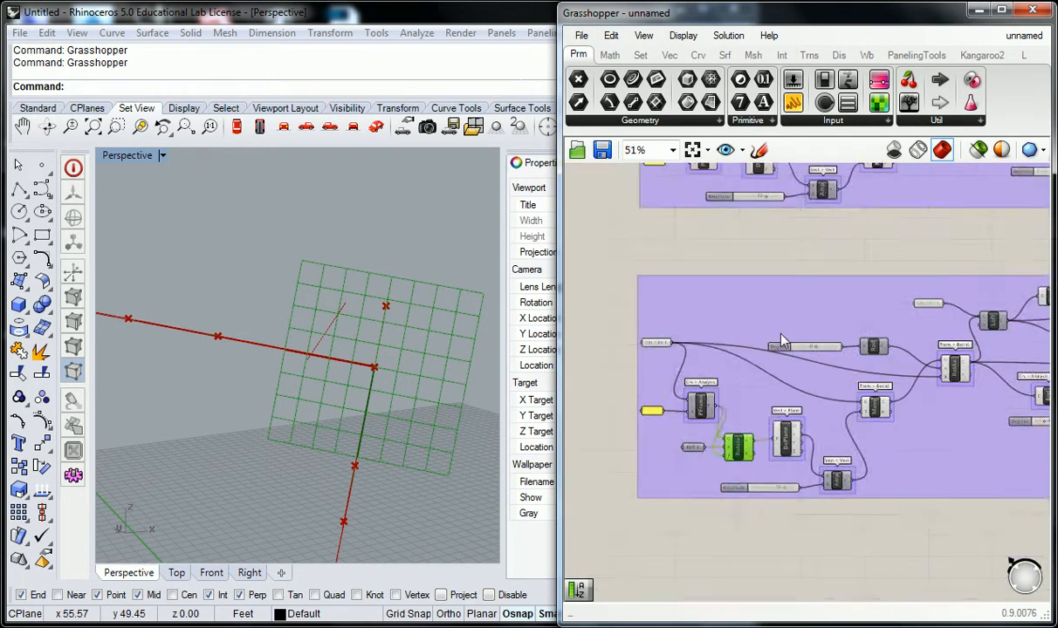
pyautogui.scroll(4, 739, 316)
pyautogui.click(845, 377)
pyautogui.click(826, 539)
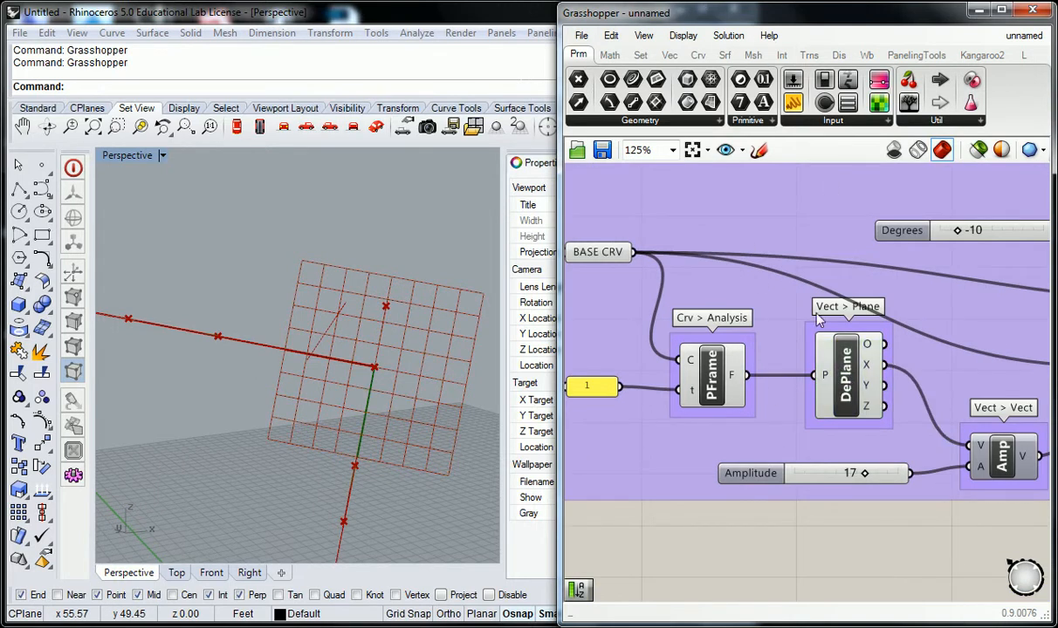
# Sketch a red freehand arrow of width 3 pointing at the original group's wire between PFrame and DePlane.
pyautogui.click(757, 150)
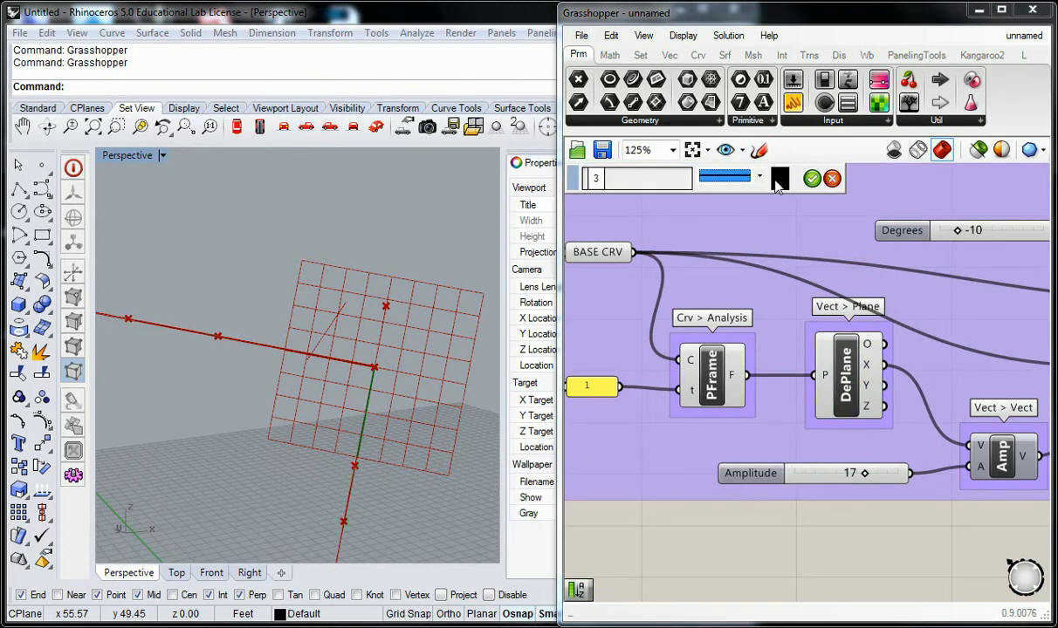
pyautogui.click(780, 178)
pyautogui.click(788, 225)
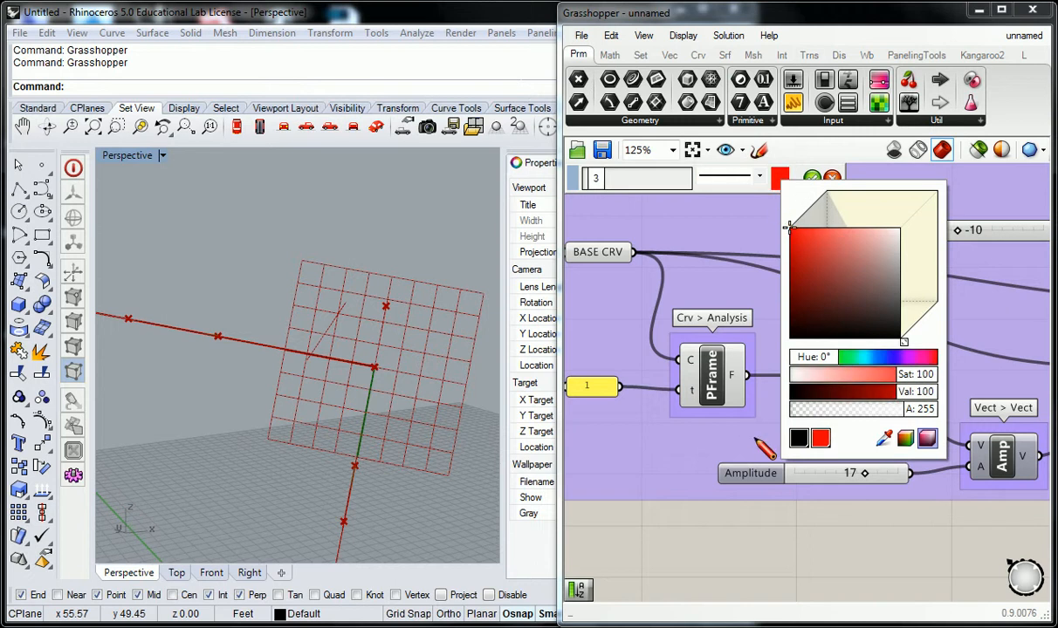
pyautogui.moveTo(661, 542)
pyautogui.mouseDown()
pyautogui.moveTo(721, 417)
pyautogui.moveTo(776, 390)
pyautogui.moveTo(796, 421)
pyautogui.mouseUp()
pyautogui.scroll(-3, 797, 421)
pyautogui.rightClick(797, 421)
pyautogui.rightClick(797, 420)
pyautogui.click(771, 492)
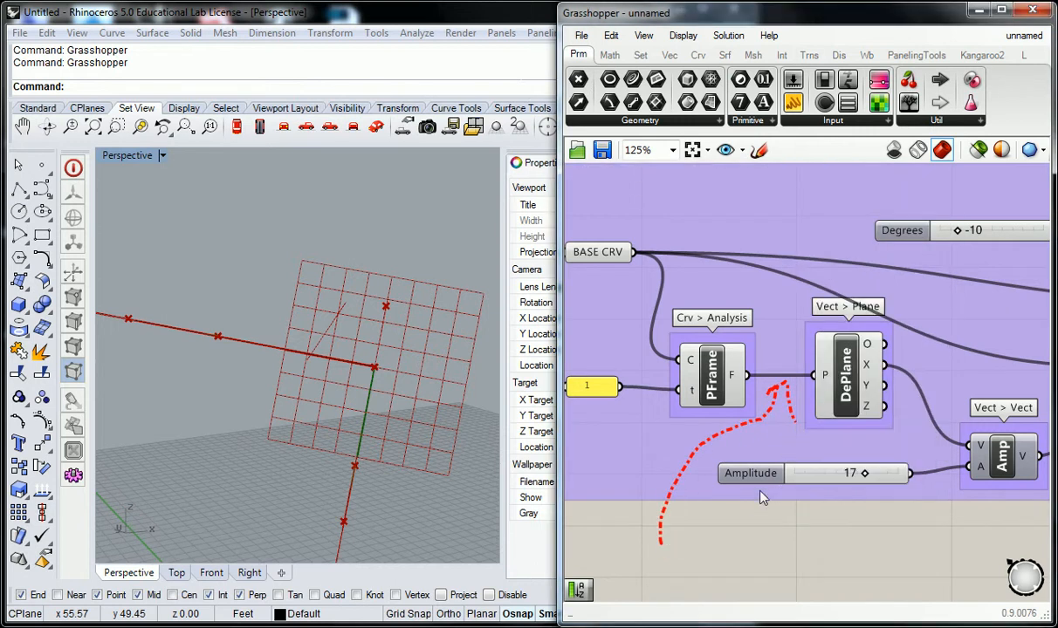
# Examine where Rotate and ROT 1 sit between PFrame and DePlane in the copied group, relative to the original.
pyautogui.scroll(-4, 761, 509)
pyautogui.moveTo(777, 527); pyautogui.dragTo(769, 232, button='right')
pyautogui.scroll(4, 756, 447)
pyautogui.click(748, 445)
pyautogui.scroll(-3, 733, 432)
pyautogui.scroll(-1, 729, 425)
pyautogui.moveTo(730, 329); pyautogui.dragTo(691, 378, button='right')
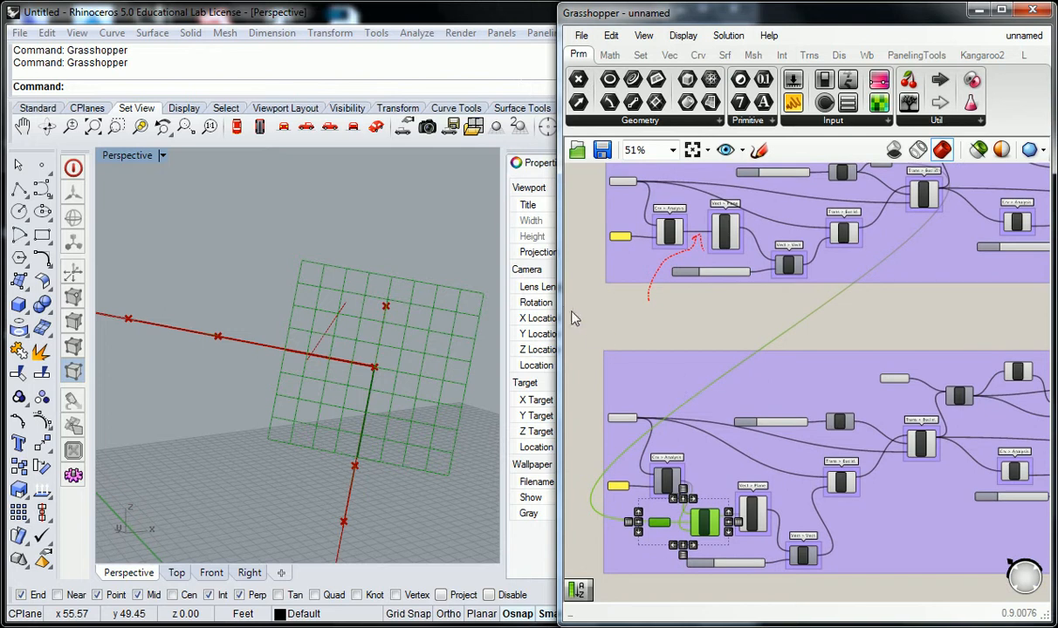
# Widen the Grasshopper window over the Rhino viewport and inspect the copied group's ROT 1 parameter.
pyautogui.moveTo(553, 297); pyautogui.dragTo(375, 301)
pyautogui.moveTo(473, 326); pyautogui.dragTo(500, 327, button='right')
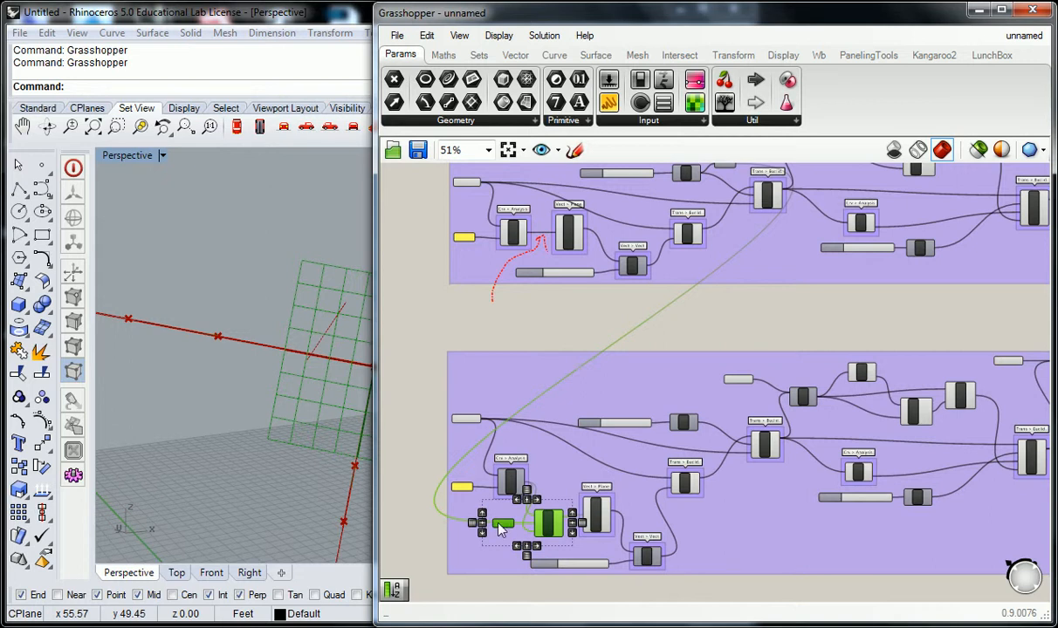
pyautogui.click(480, 331)
pyautogui.click(503, 524)
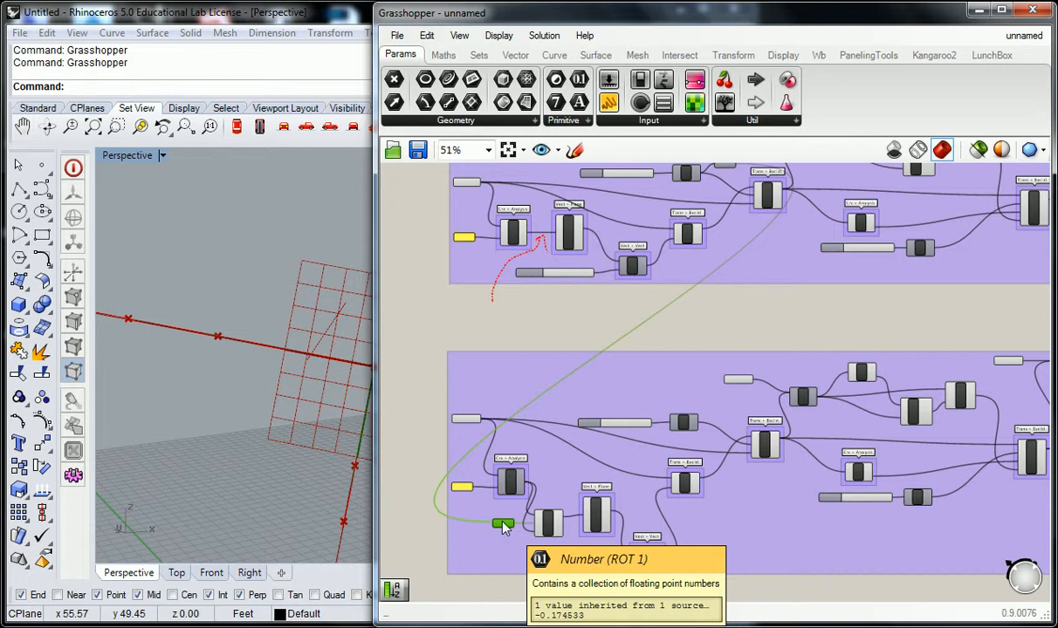
pyautogui.scroll(3, 504, 525)
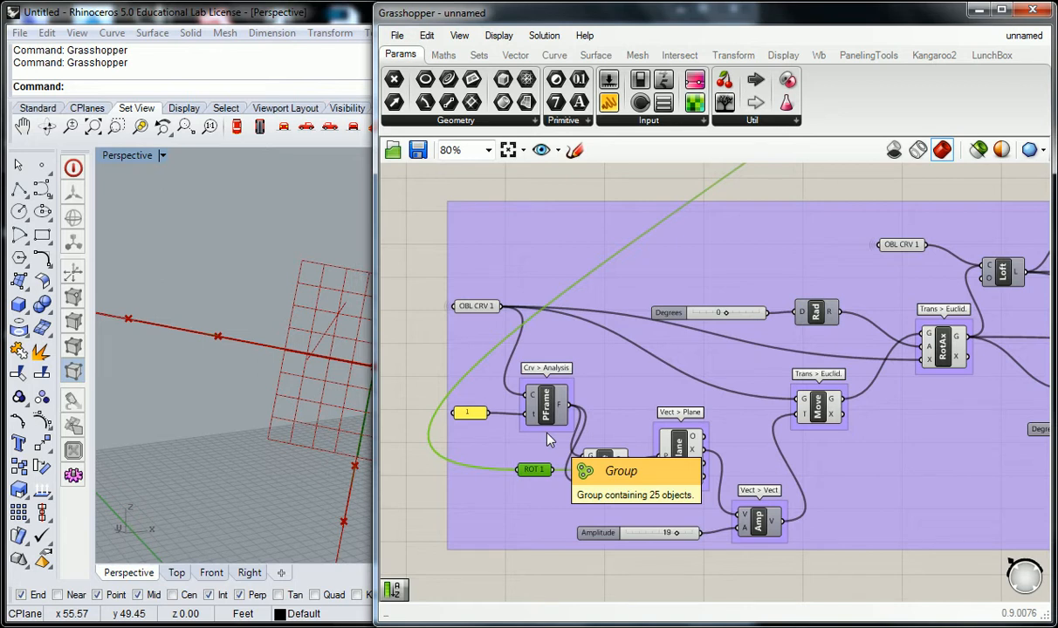
# Wire PFrame's F output directly into DePlane's P input, bypassing Rotate, and turn on PFrame's preview.
pyautogui.moveTo(568, 404); pyautogui.dragTo(668, 454)
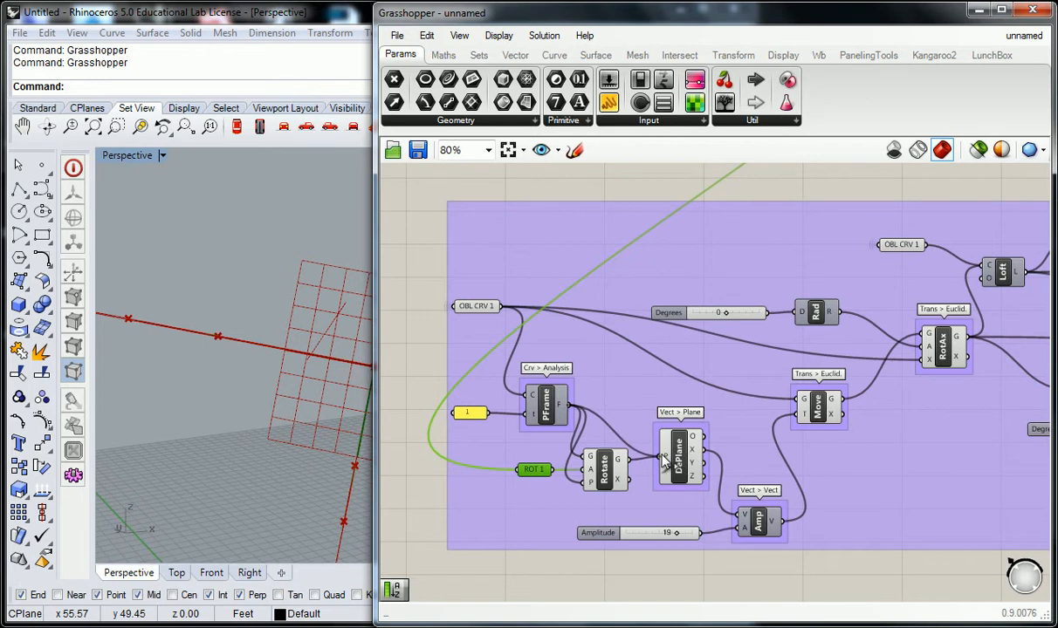
pyautogui.moveTo(317, 263); pyautogui.dragTo(339, 304, button='right')
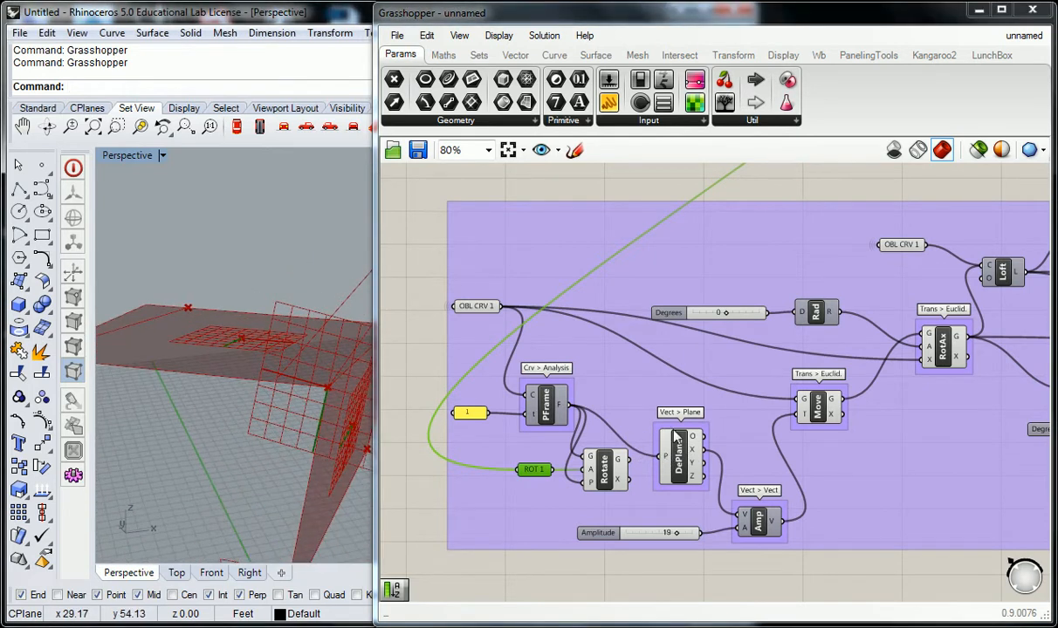
pyautogui.rightClick(563, 421)
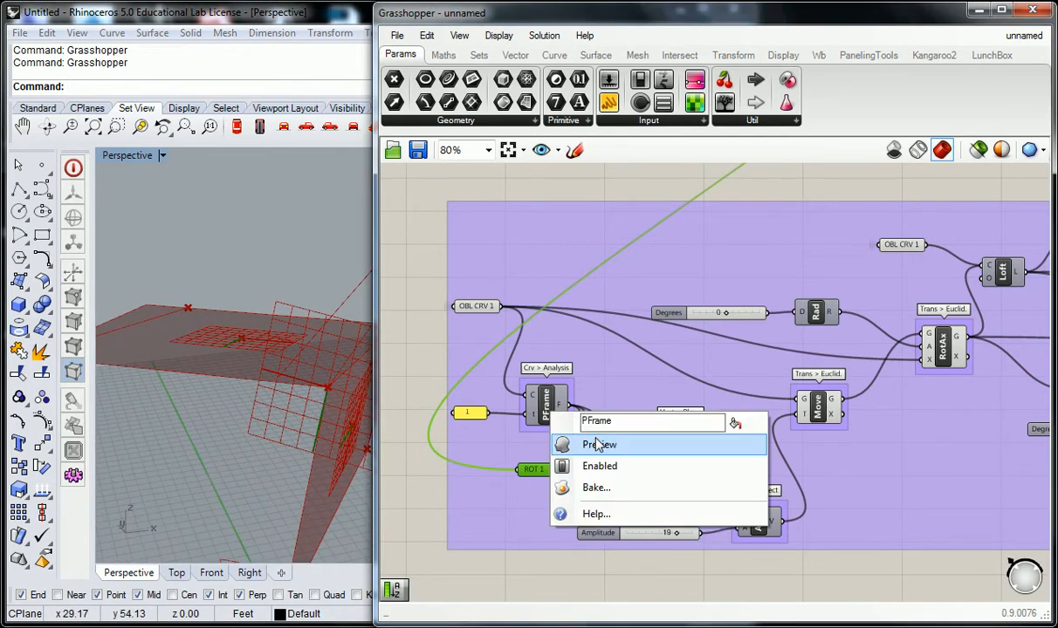
pyautogui.click(580, 444)
pyautogui.moveTo(354, 283); pyautogui.dragTo(295, 262, button='right')
# Turn off the preview of the copied group's Rotate component.
pyautogui.rightClick(599, 459)
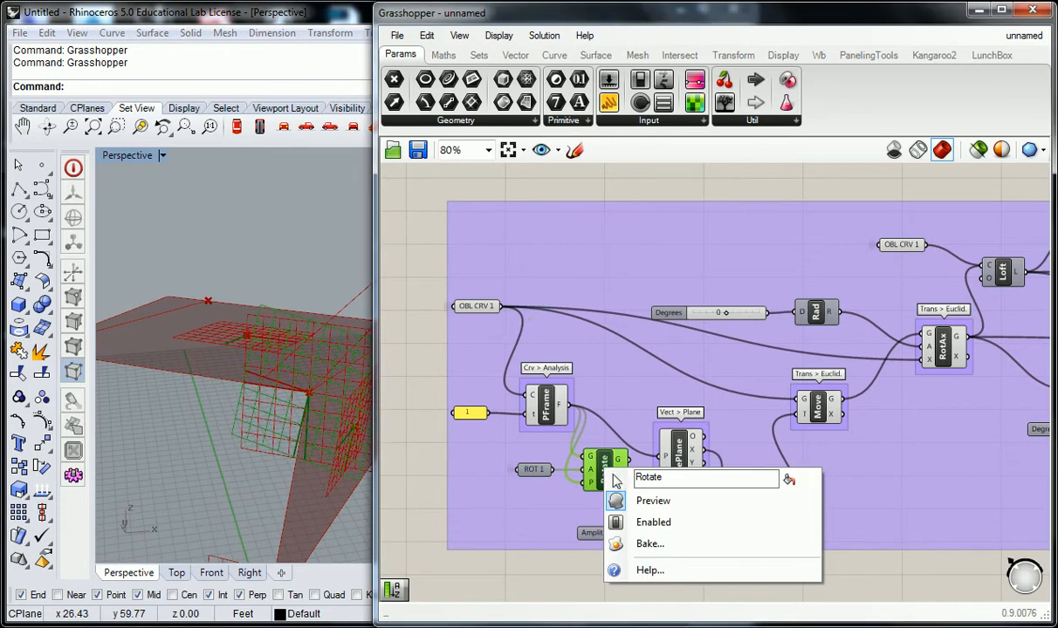
pyautogui.click(650, 498)
pyautogui.moveTo(271, 276); pyautogui.dragTo(274, 404, button='right')
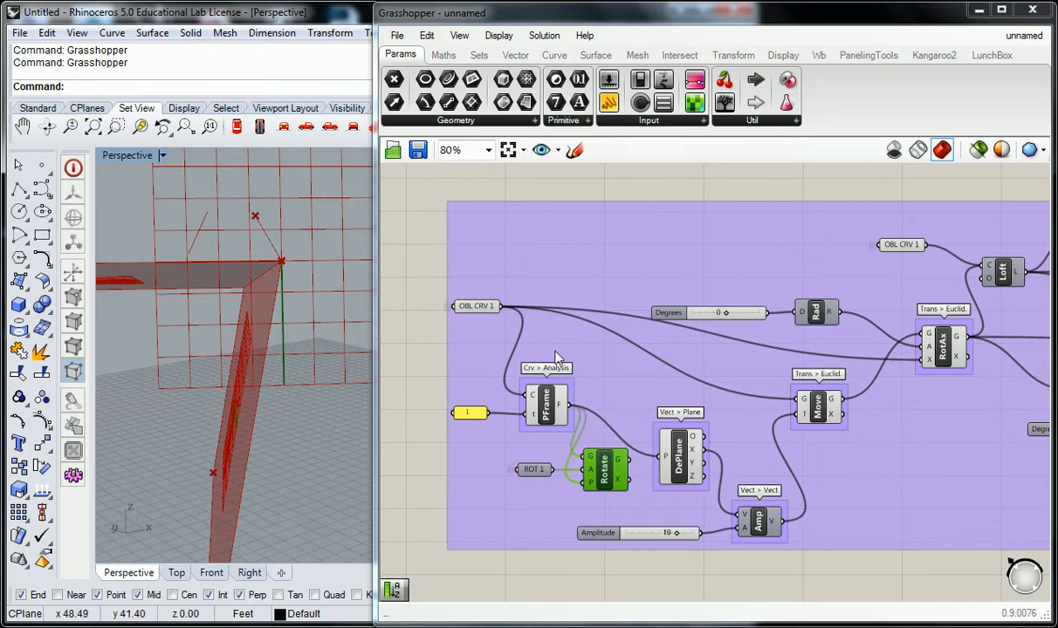
# Trace ROT 1 from the original group's Rad output to the A input of Rotate in the copied group.
pyautogui.moveTo(791, 165); pyautogui.dragTo(609, 430, button='right')
pyautogui.scroll(-2, 622, 243)
pyautogui.moveTo(642, 233); pyautogui.dragTo(631, 283, button='right')
pyautogui.scroll(3, 660, 269)
pyautogui.click(656, 242)
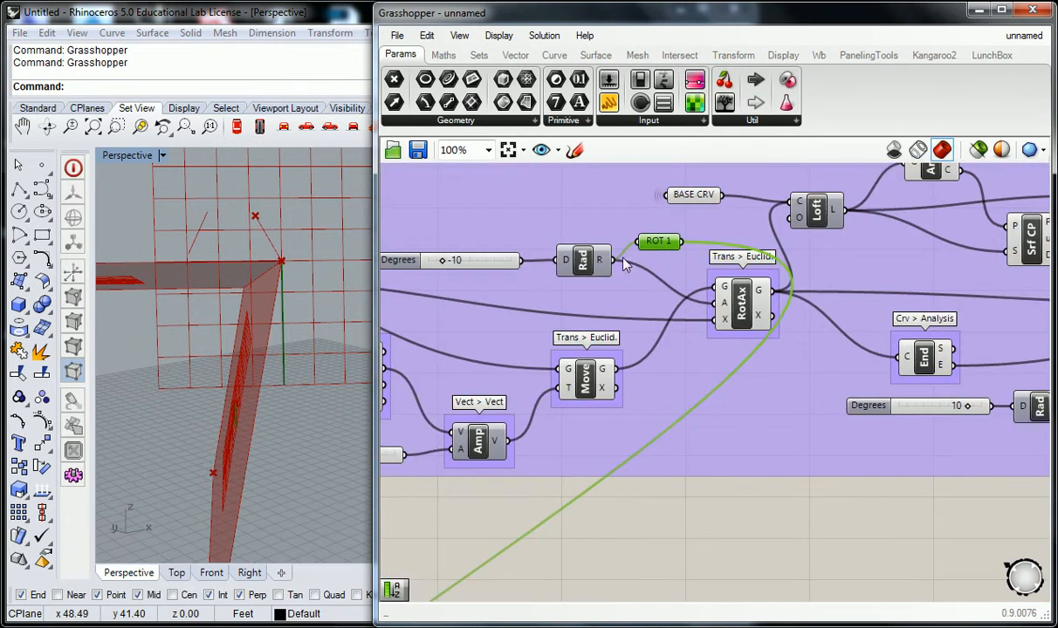
pyautogui.click(642, 515)
pyautogui.moveTo(643, 514); pyautogui.dragTo(878, 269, button='right')
pyautogui.moveTo(558, 436); pyautogui.dragTo(596, 284, button='right')
pyautogui.scroll(4, 819, 377)
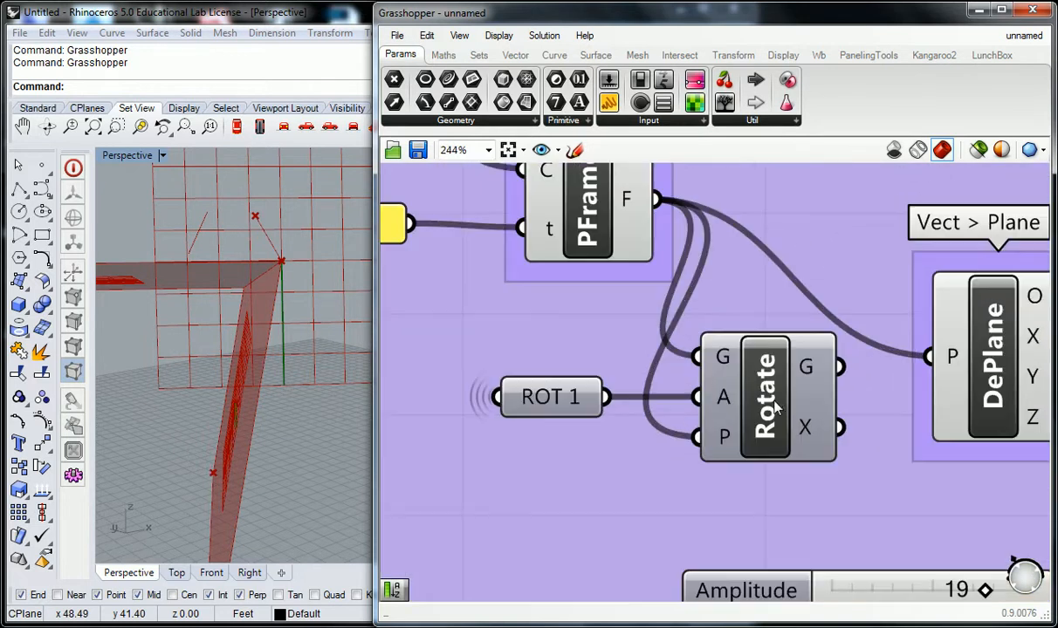
pyautogui.scroll(-1, 775, 404)
pyautogui.click(773, 406)
pyautogui.click(615, 398)
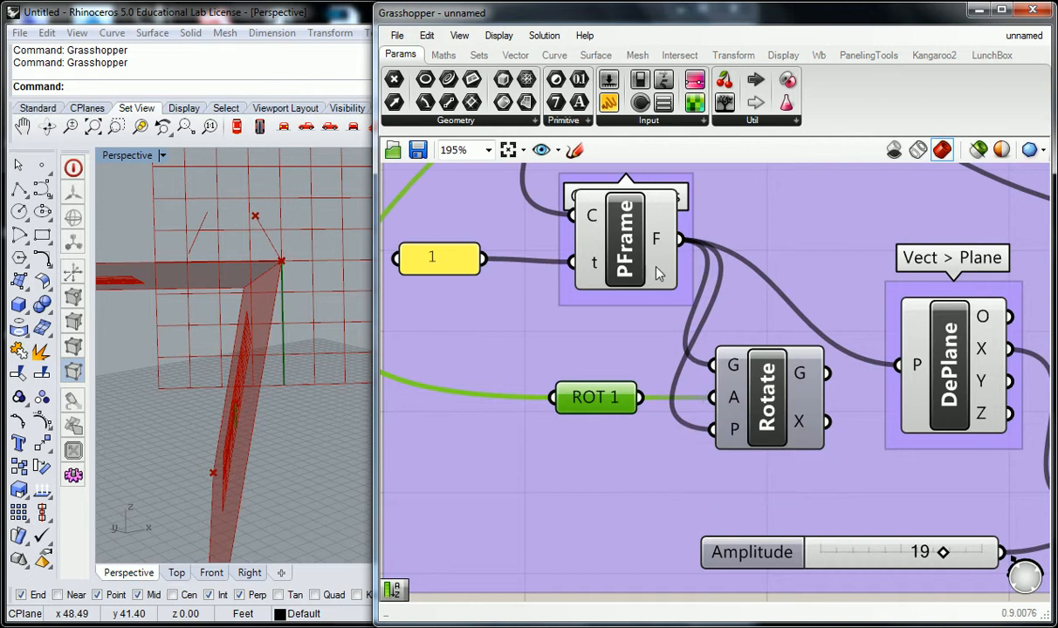
pyautogui.click(624, 247)
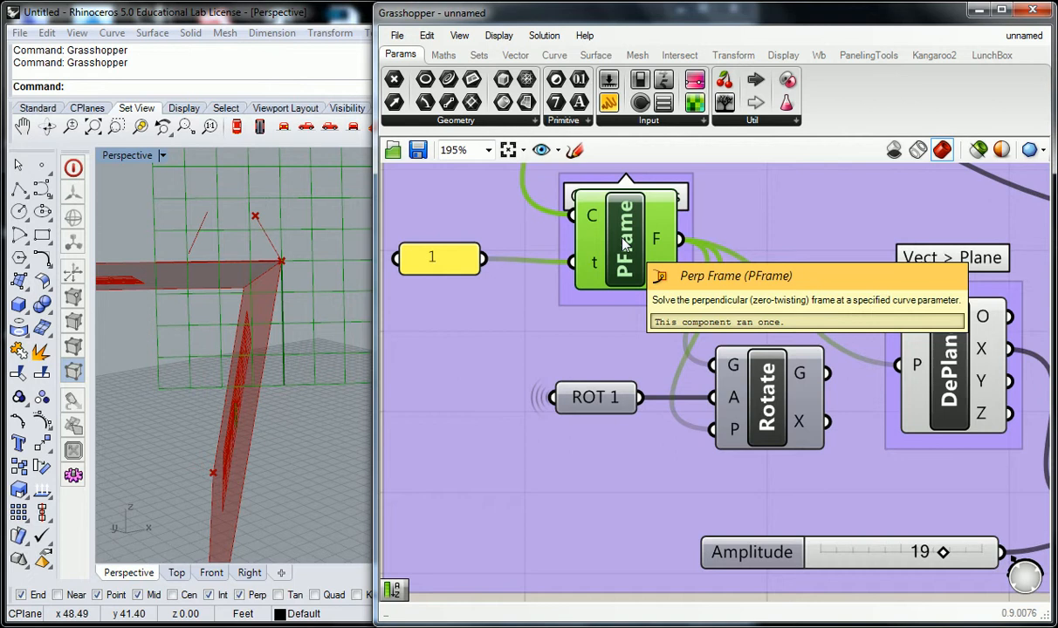
# Switch the preview from PFrame back to Rotate and wire Rotate's G output into DePlane's P input.
pyautogui.click(726, 388)
pyautogui.rightClick(726, 387)
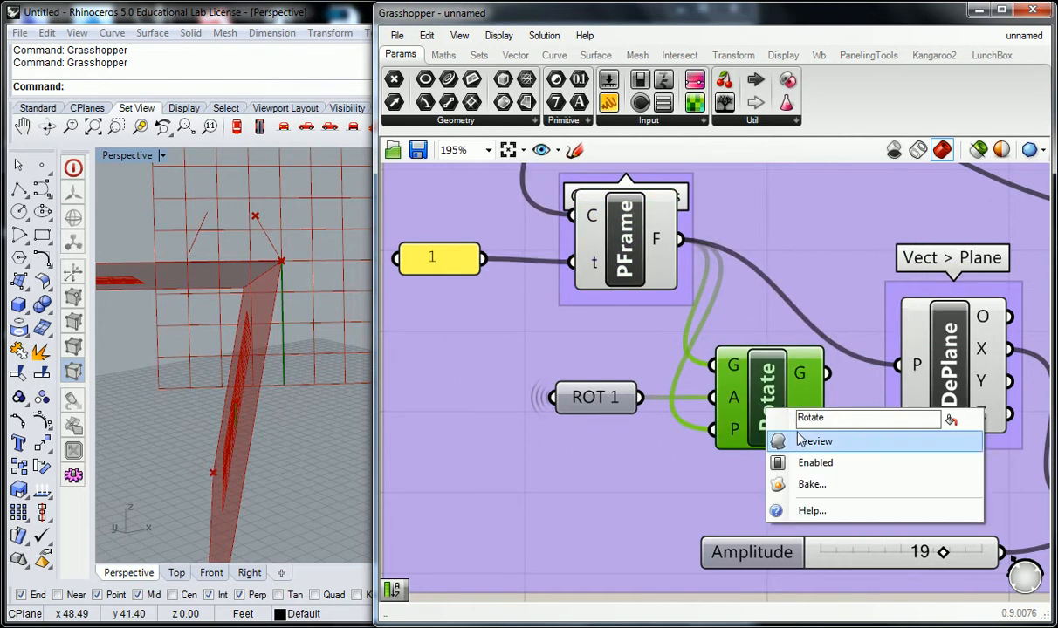
pyautogui.click(625, 253)
pyautogui.rightClick(624, 252)
pyautogui.click(670, 286)
pyautogui.moveTo(253, 319); pyautogui.dragTo(295, 357, button='right')
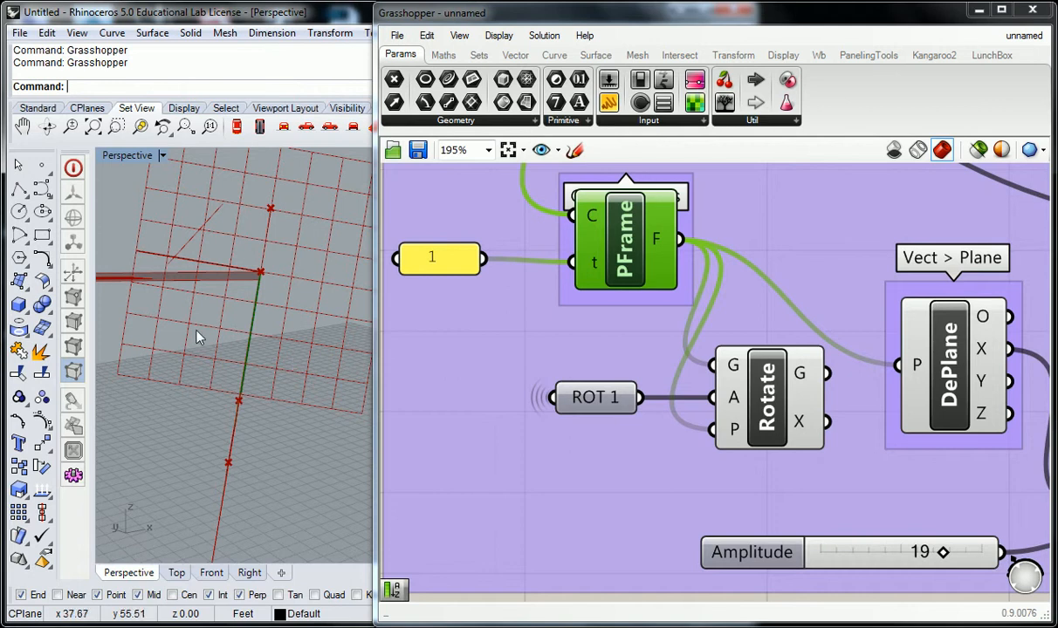
pyautogui.moveTo(827, 373); pyautogui.dragTo(901, 365)
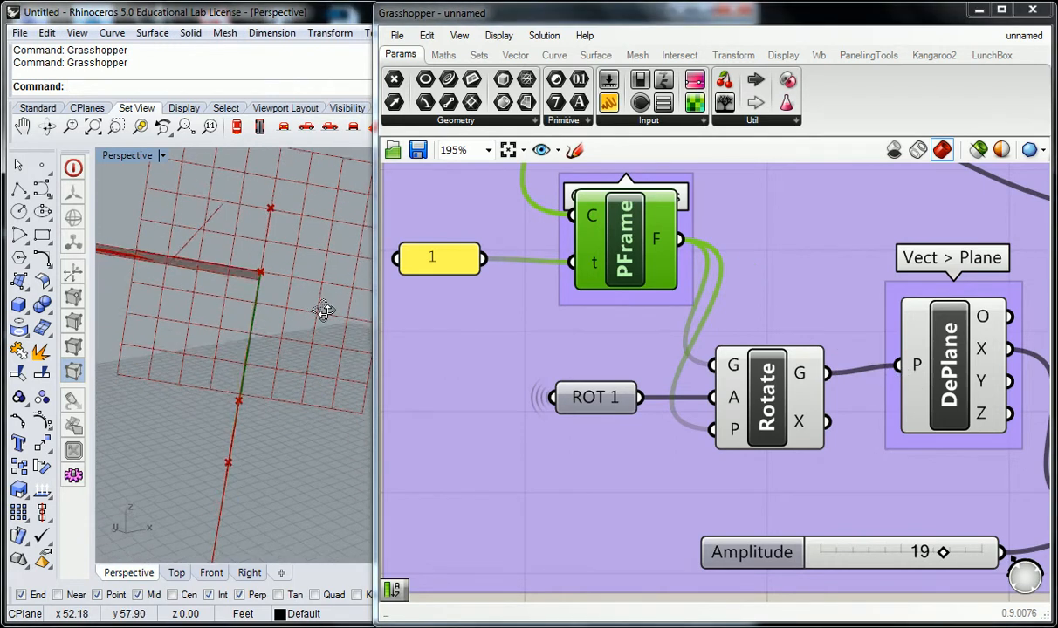
# Review the copied group's chain from PFrame through Rotate, DePlane and Amp alongside the original group.
pyautogui.click(969, 391)
pyautogui.scroll(-3, 960, 382)
pyautogui.moveTo(967, 382); pyautogui.dragTo(766, 374, button='right')
pyautogui.click(872, 522)
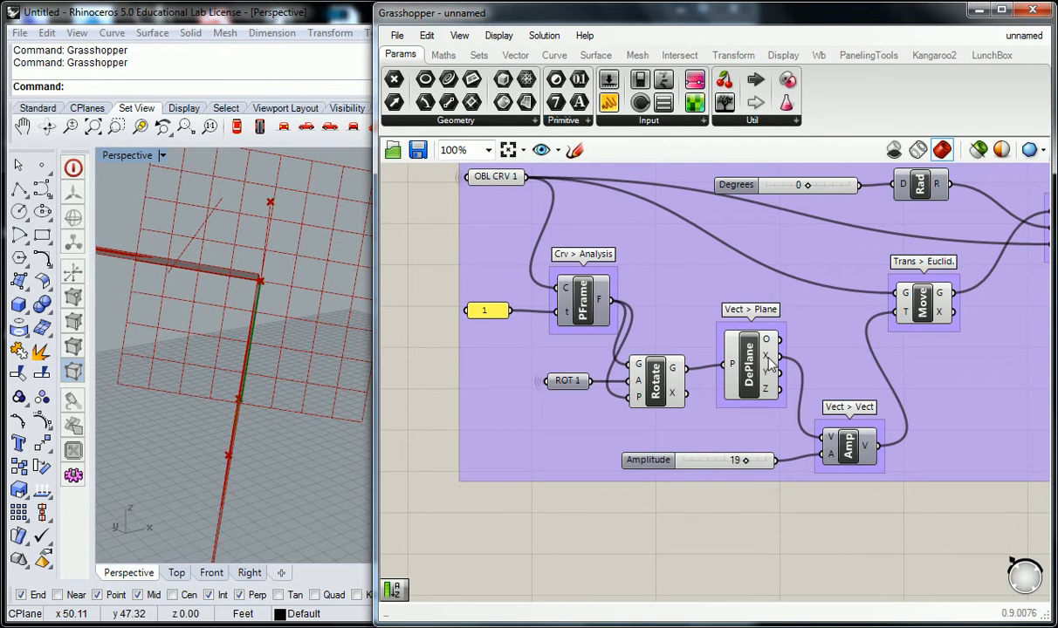
pyautogui.moveTo(769, 362)
pyautogui.scroll(-6, 646, 282)
pyautogui.moveTo(699, 351); pyautogui.dragTo(623, 428, button='right')
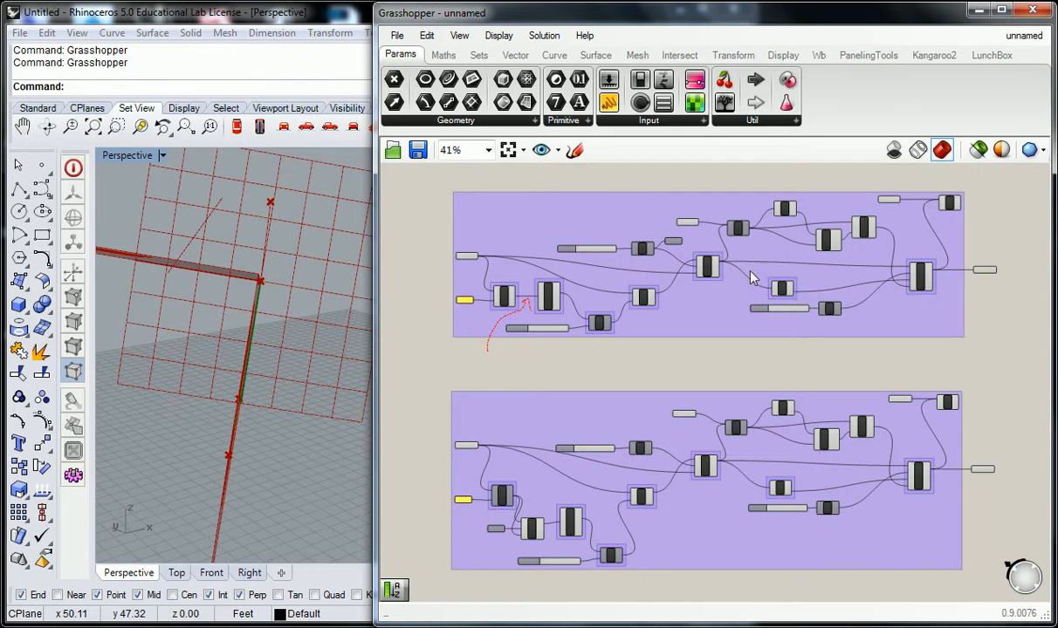
# Widen the Grasshopper window and delete the red sketched arrow pointing at the PFrame-to-DePlane wire in the original group.
pyautogui.moveTo(375, 352); pyautogui.dragTo(270, 351)
pyautogui.scroll(1, 401, 351)
pyautogui.moveTo(407, 348); pyautogui.dragTo(435, 365, button='right')
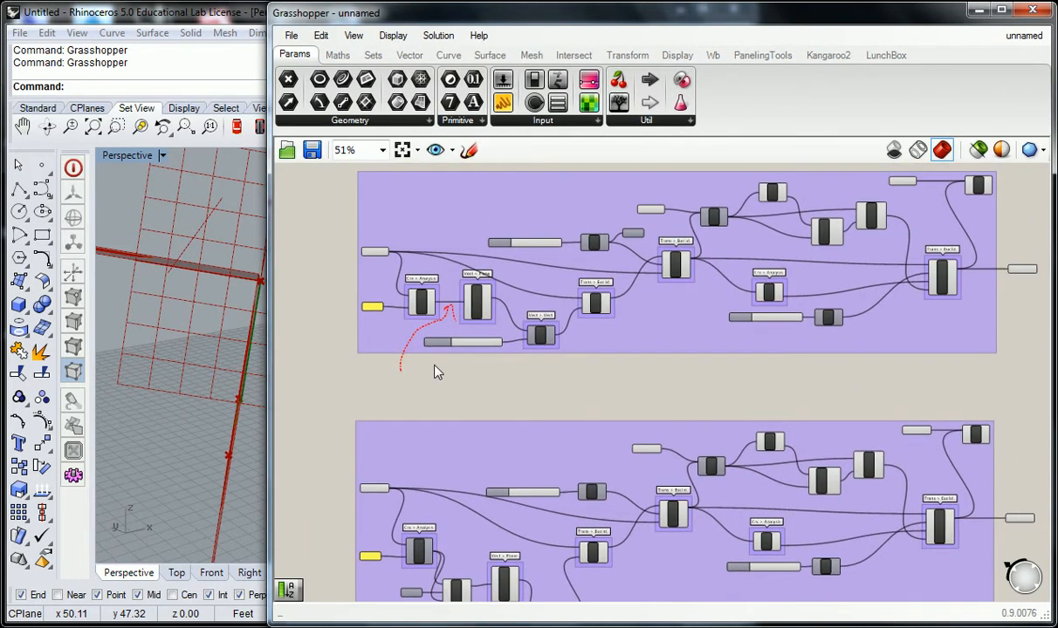
pyautogui.scroll(2, 422, 304)
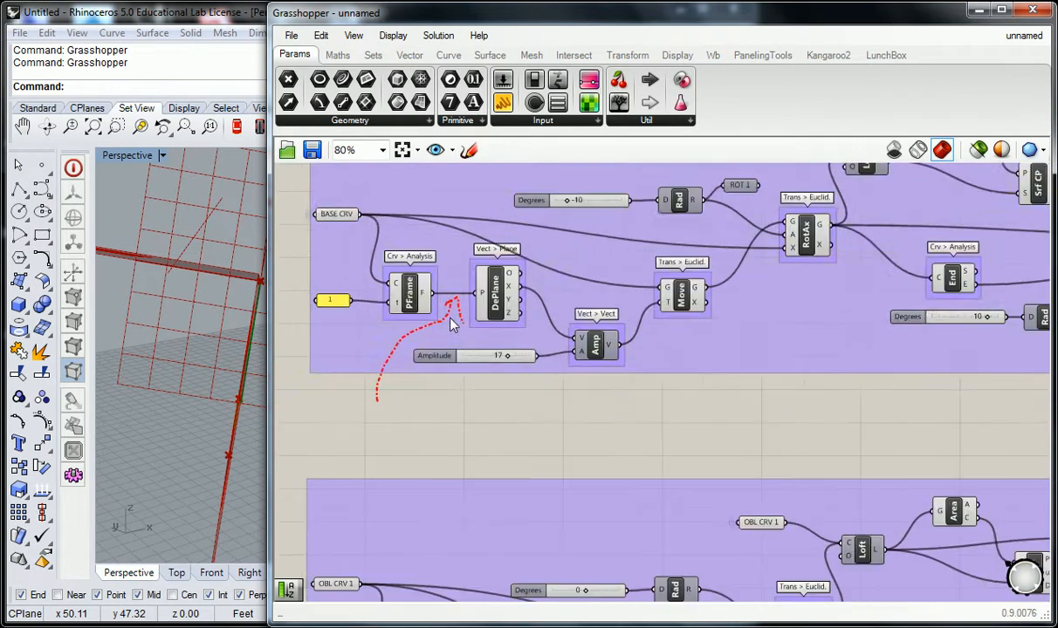
pyautogui.click(377, 392)
pyautogui.press('Delete')
# Nudge the ROT 1 parameter slightly closer to Rad in the original group and inspect Rad's radians output.
pyautogui.moveTo(753, 227); pyautogui.dragTo(628, 295, button='right')
pyautogui.moveTo(620, 259)
pyautogui.mouseDown()
pyautogui.moveTo(608, 299)
pyautogui.moveTo(640, 358)
pyautogui.moveTo(664, 355)
pyautogui.moveTo(615, 260)
pyautogui.mouseUp()
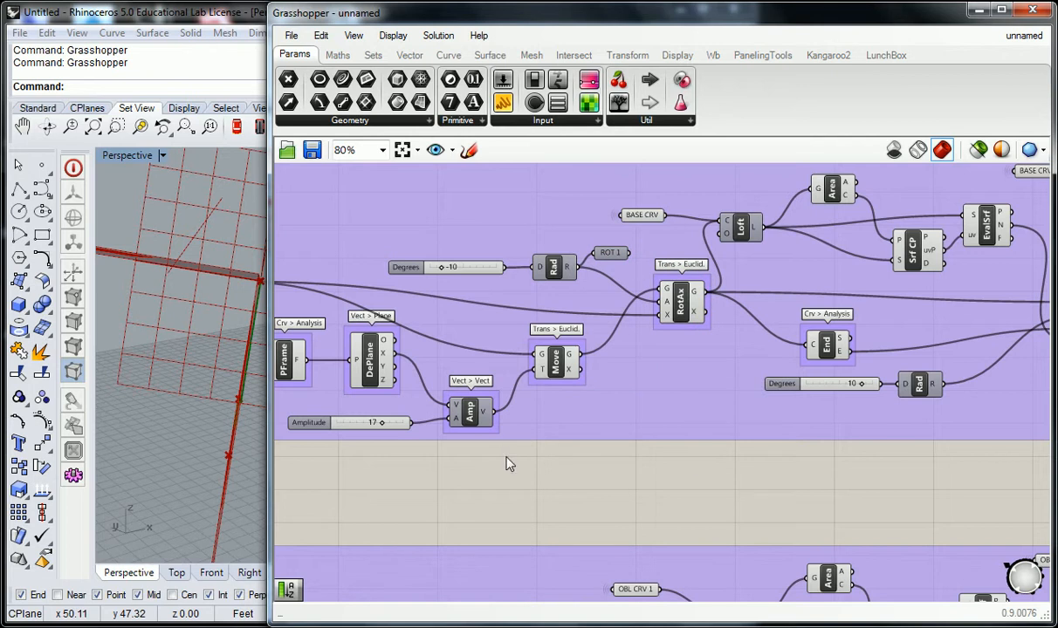
pyautogui.moveTo(573, 274)
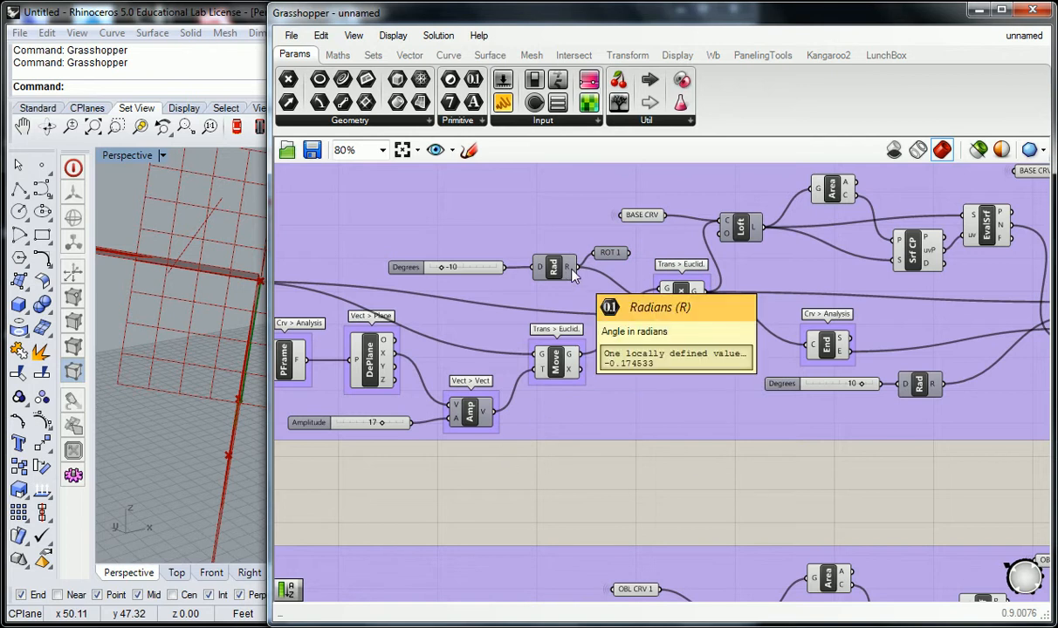
# Reposition Rotate and DePlane in the copied group up and away from PFrame to tidy the wiring.
pyautogui.scroll(-6, 632, 349)
pyautogui.scroll(5, 610, 351)
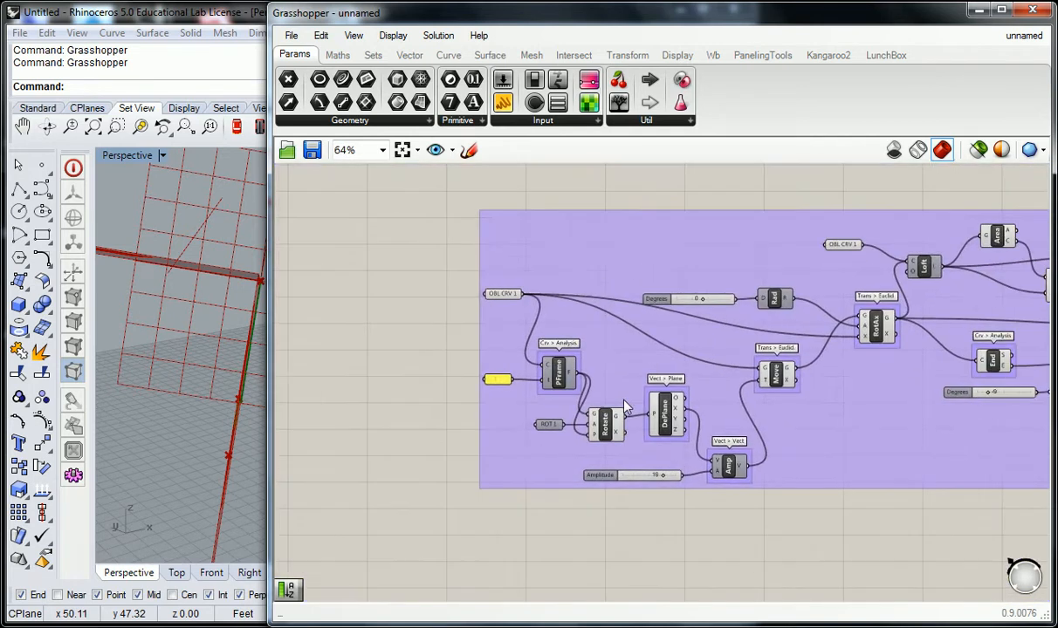
pyautogui.moveTo(654, 385); pyautogui.dragTo(614, 387, button='right')
pyautogui.scroll(2, 613, 387)
pyautogui.moveTo(615, 418); pyautogui.dragTo(631, 394)
pyautogui.moveTo(704, 426); pyautogui.dragTo(733, 405)
pyautogui.moveTo(610, 425); pyautogui.dragTo(633, 393)
pyautogui.click(366, 397)
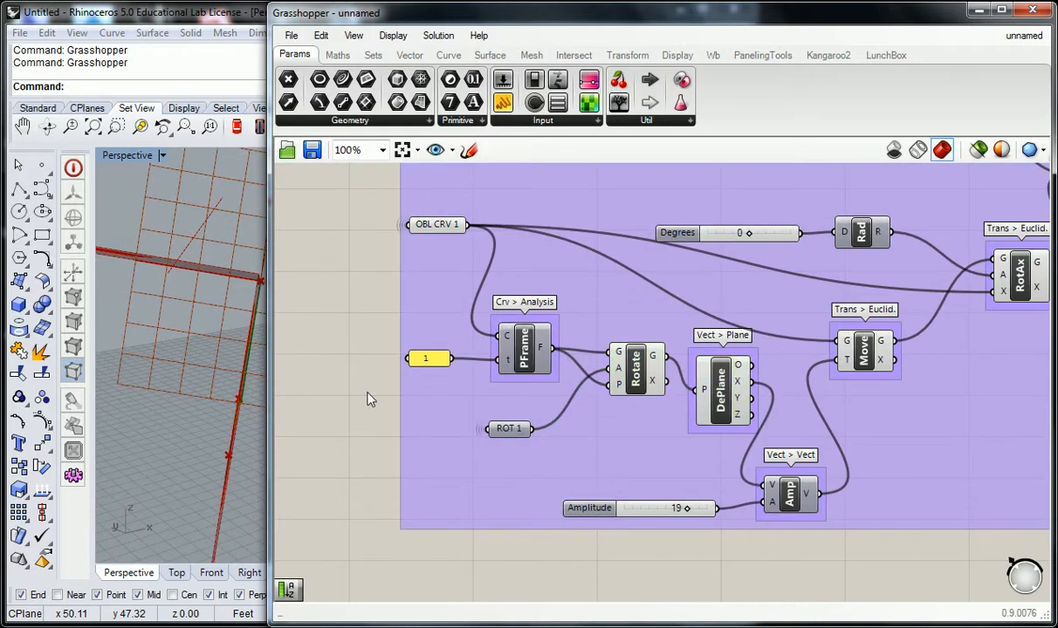
# Narrow the Grasshopper window to enlarge Rhino's Perspective viewport and view both folded surfaces there.
pyautogui.scroll(-4, 387, 406)
pyautogui.scroll(1, 556, 426)
pyautogui.moveTo(555, 421); pyautogui.dragTo(576, 419, button='right')
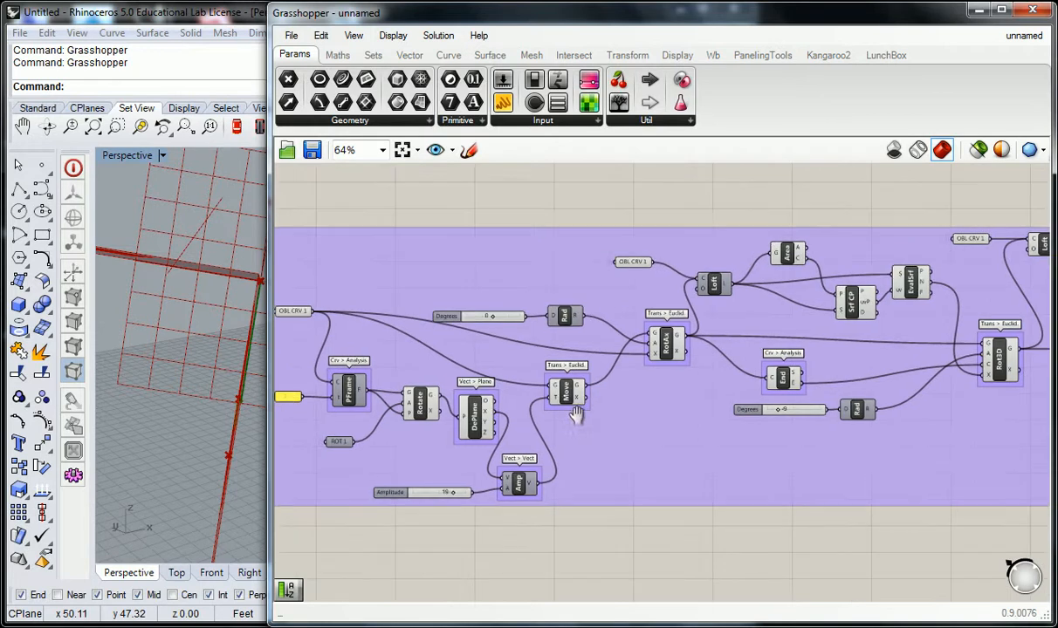
pyautogui.click(222, 357)
pyautogui.scroll(-5, 191, 337)
pyautogui.moveTo(192, 342); pyautogui.dragTo(294, 268, button='right')
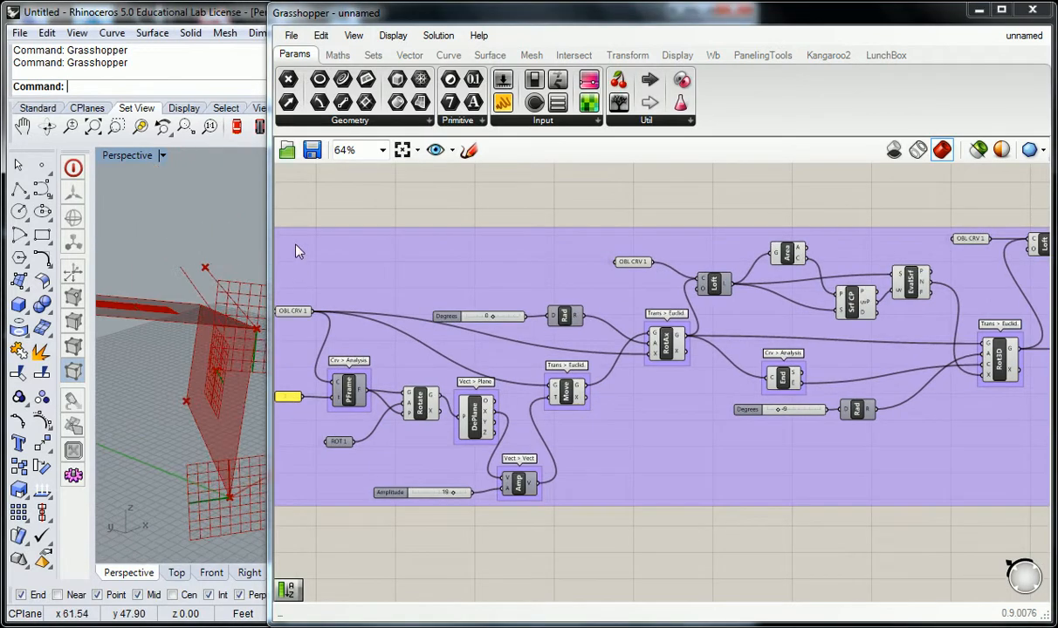
pyautogui.moveTo(271, 235); pyautogui.dragTo(477, 235)
pyautogui.moveTo(280, 270); pyautogui.dragTo(357, 277, button='right')
# Adjust the original group's Amplitude slider and the Degrees slider driving RotAx to test the first fold.
pyautogui.moveTo(682, 392); pyautogui.dragTo(740, 406, button='right')
pyautogui.moveTo(755, 280); pyautogui.dragTo(735, 426, button='right')
pyautogui.moveTo(760, 283); pyautogui.dragTo(738, 402, button='right')
pyautogui.scroll(4, 737, 400)
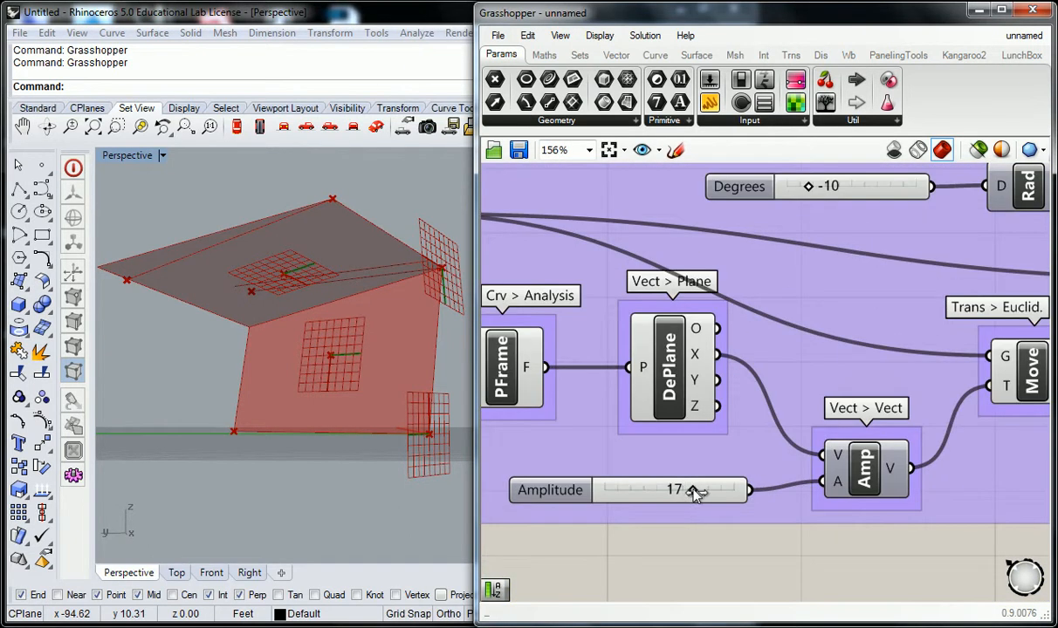
pyautogui.moveTo(696, 493)
pyautogui.mouseDown()
pyautogui.moveTo(670, 490)
pyautogui.moveTo(736, 491)
pyautogui.moveTo(691, 491)
pyautogui.mouseUp()
pyautogui.moveTo(823, 201); pyautogui.dragTo(716, 299, button='right')
pyautogui.moveTo(701, 288); pyautogui.dragTo(751, 288)
pyautogui.moveTo(392, 364); pyautogui.dragTo(364, 408, button='right')
pyautogui.moveTo(756, 285); pyautogui.dragTo(663, 281)
# Set the original group's lower Degrees slider, beneath the End component, to 9.
pyautogui.scroll(-2, 714, 207)
pyautogui.scroll(-2, 714, 207)
pyautogui.scroll(2, 790, 368)
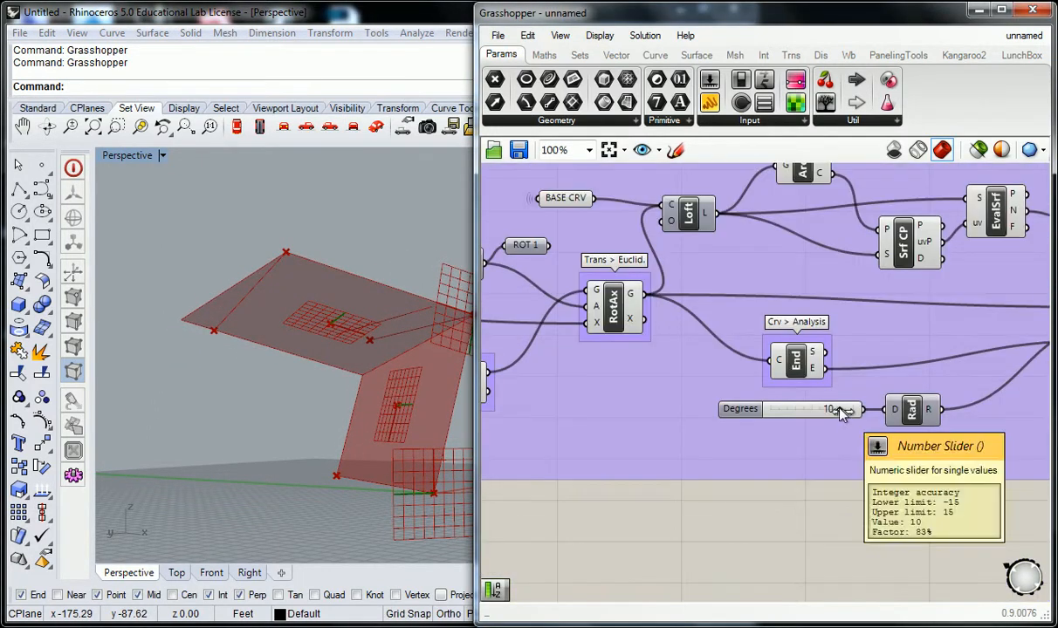
pyautogui.moveTo(842, 414)
pyautogui.mouseDown()
pyautogui.moveTo(761, 413)
pyautogui.moveTo(871, 416)
pyautogui.moveTo(768, 416)
pyautogui.moveTo(825, 412)
pyautogui.mouseUp()
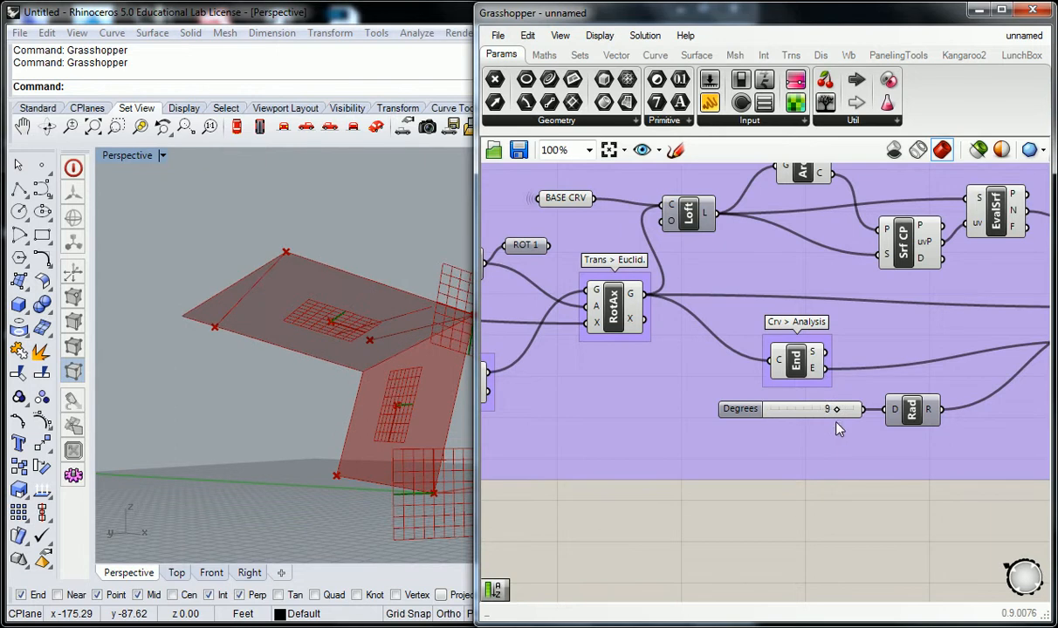
# Raise the copied group's Amplitude slider slightly and lower the Degrees slider that drives its RotAx.
pyautogui.scroll(-3, 941, 348)
pyautogui.moveTo(741, 402); pyautogui.dragTo(807, 213, button='right')
pyautogui.moveTo(659, 359); pyautogui.dragTo(776, 317, button='right')
pyautogui.scroll(3, 748, 370)
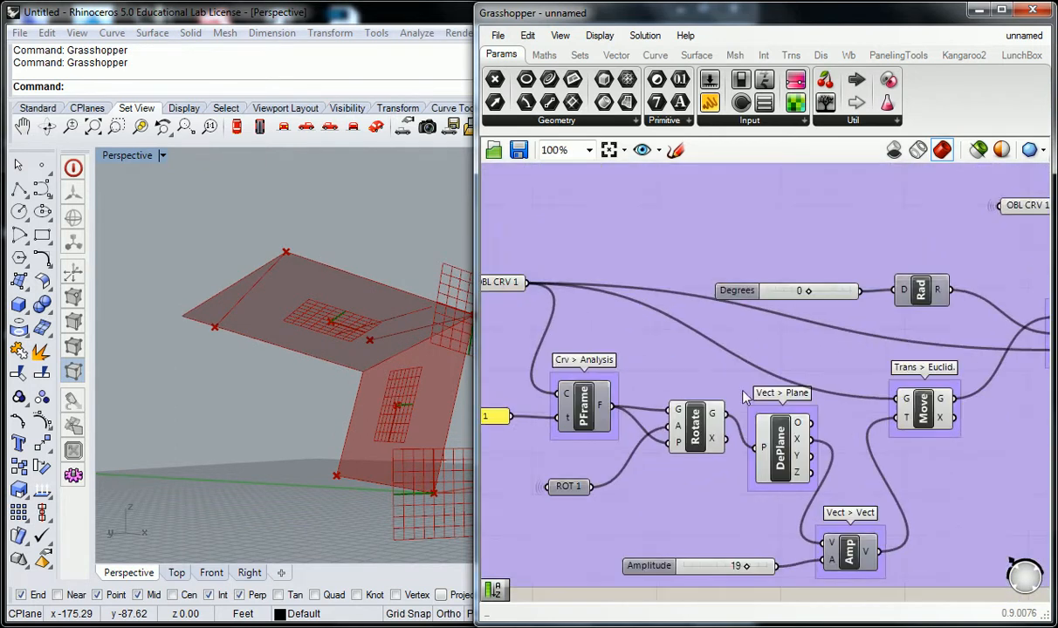
pyautogui.moveTo(690, 407); pyautogui.dragTo(697, 367, button='right')
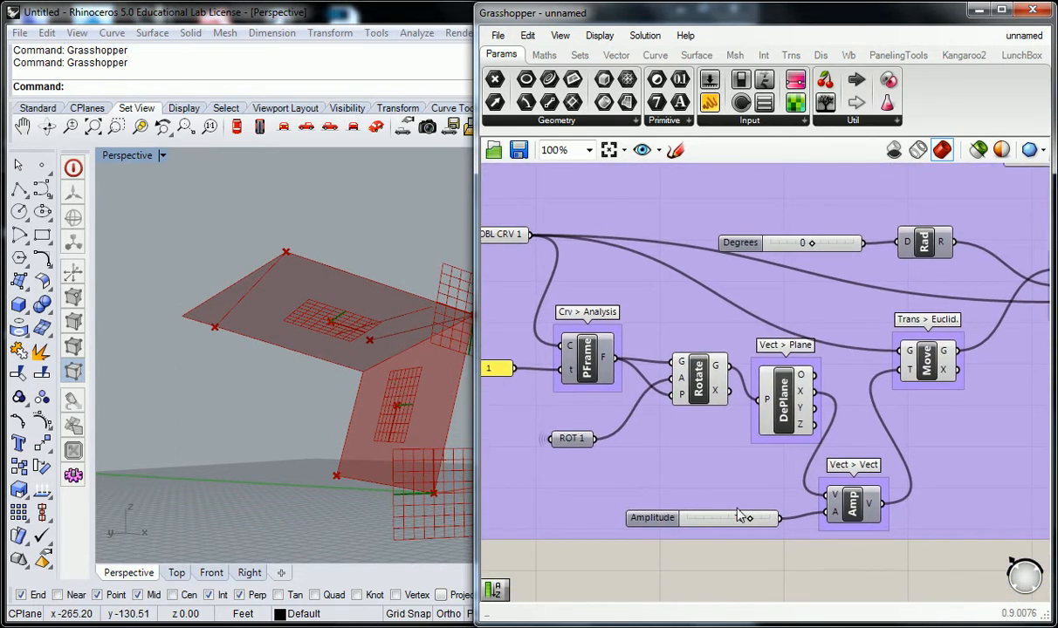
pyautogui.moveTo(751, 521)
pyautogui.mouseDown()
pyautogui.moveTo(704, 518)
pyautogui.moveTo(768, 521)
pyautogui.moveTo(716, 522)
pyautogui.moveTo(757, 519)
pyautogui.mouseUp()
pyautogui.moveTo(812, 245)
pyautogui.mouseDown()
pyautogui.moveTo(789, 244)
pyautogui.moveTo(852, 243)
pyautogui.moveTo(765, 252)
pyautogui.moveTo(896, 253)
pyautogui.moveTo(799, 246)
pyautogui.mouseUp()
# Set the copied group's lower Degrees slider, beneath End, to 15 and view the folded surfaces from another side.
pyautogui.scroll(-3, 855, 195)
pyautogui.moveTo(928, 220); pyautogui.dragTo(703, 327, button='right')
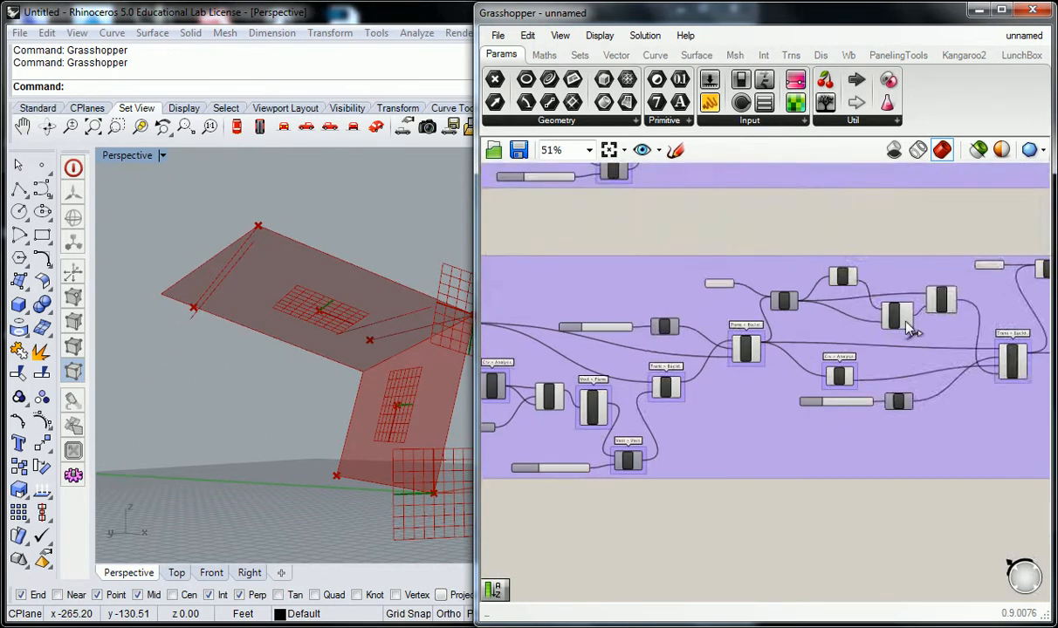
pyautogui.scroll(3, 864, 353)
pyautogui.scroll(2, 726, 476)
pyautogui.moveTo(702, 472); pyautogui.dragTo(851, 489)
pyautogui.moveTo(389, 325); pyautogui.dragTo(355, 349, button='right')
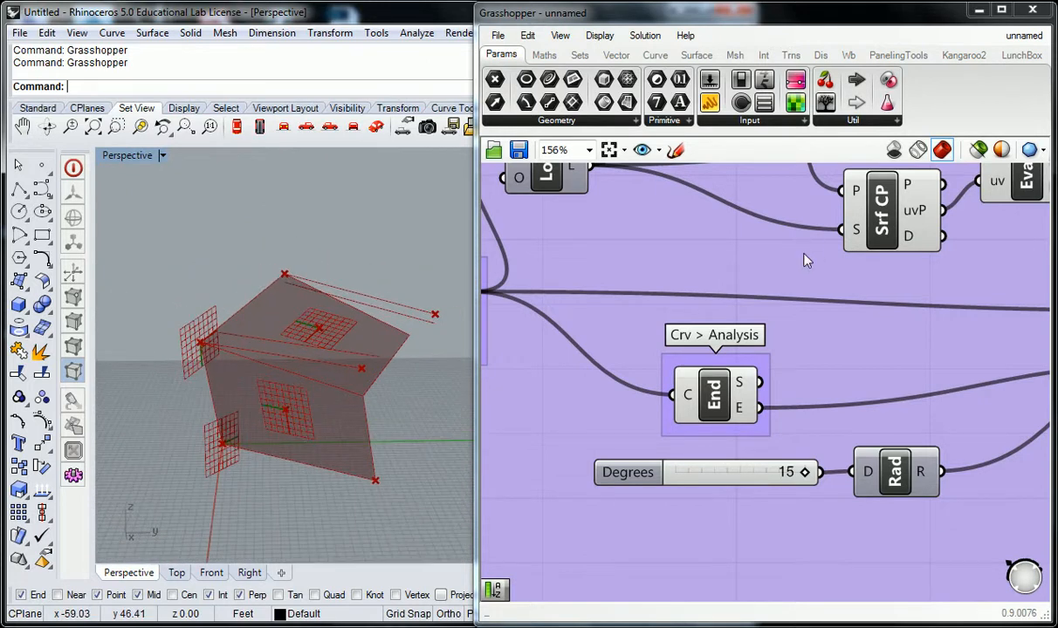
pyautogui.scroll(-8, 813, 252)
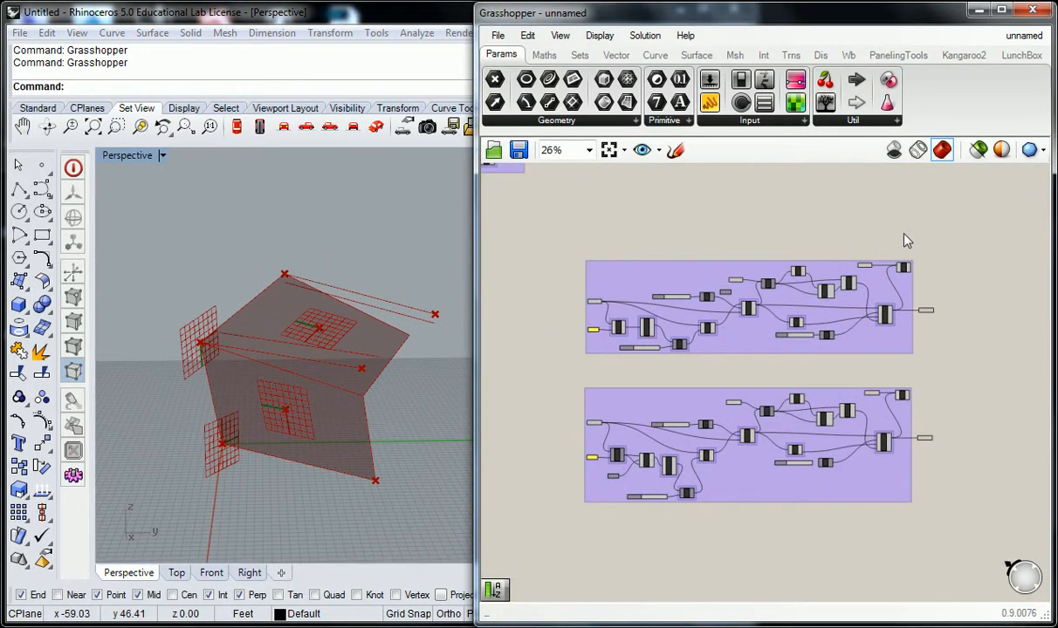
pyautogui.scroll(3, 790, 342)
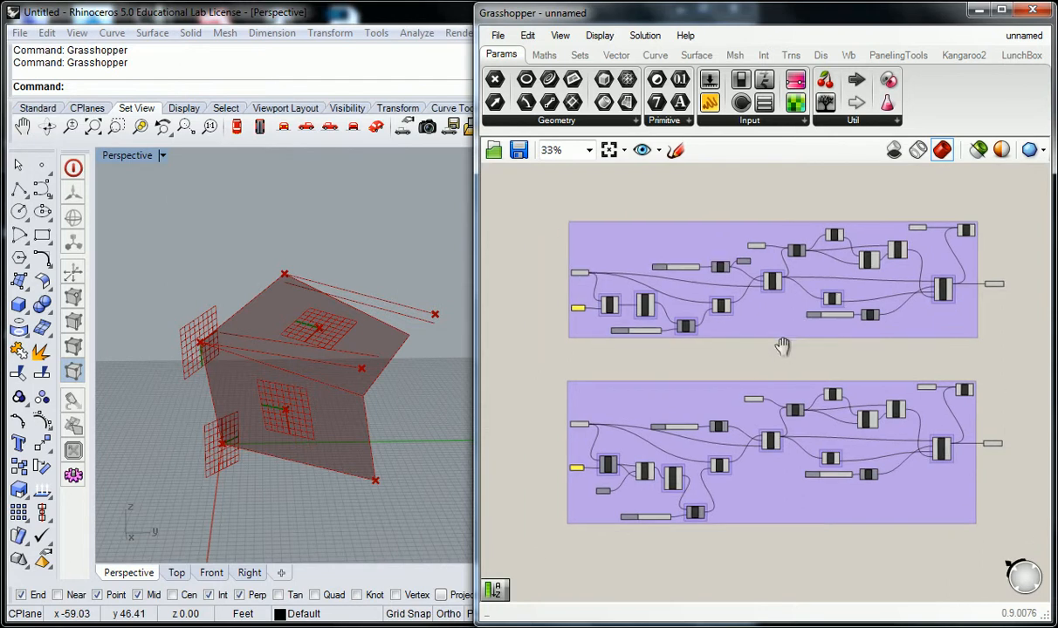
pyautogui.moveTo(776, 351); pyautogui.dragTo(770, 323, button='right')
pyautogui.moveTo(437, 365); pyautogui.dragTo(430, 369, button='right')
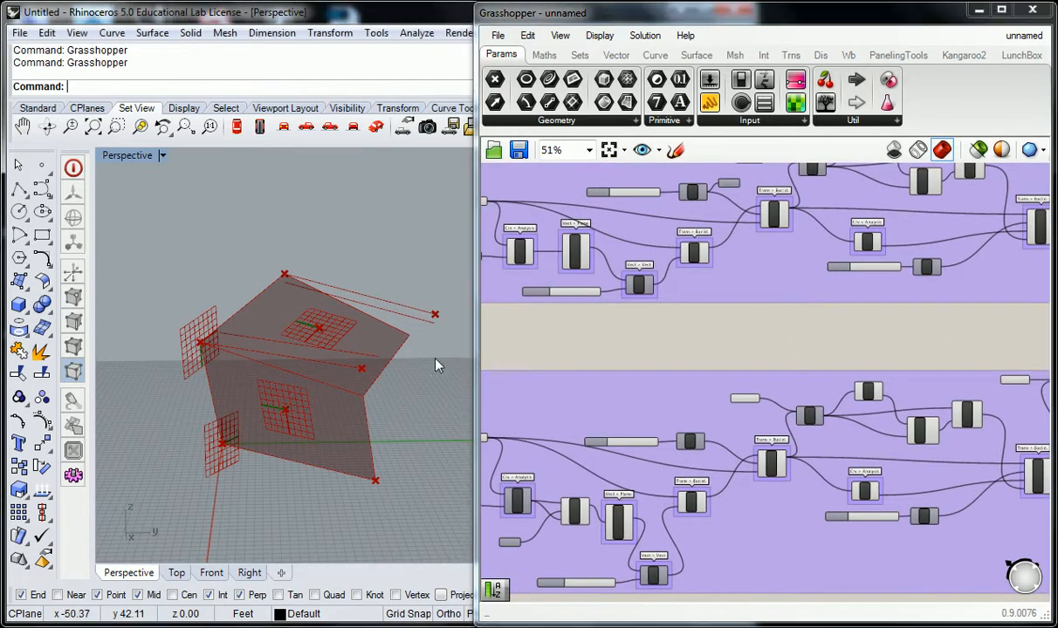